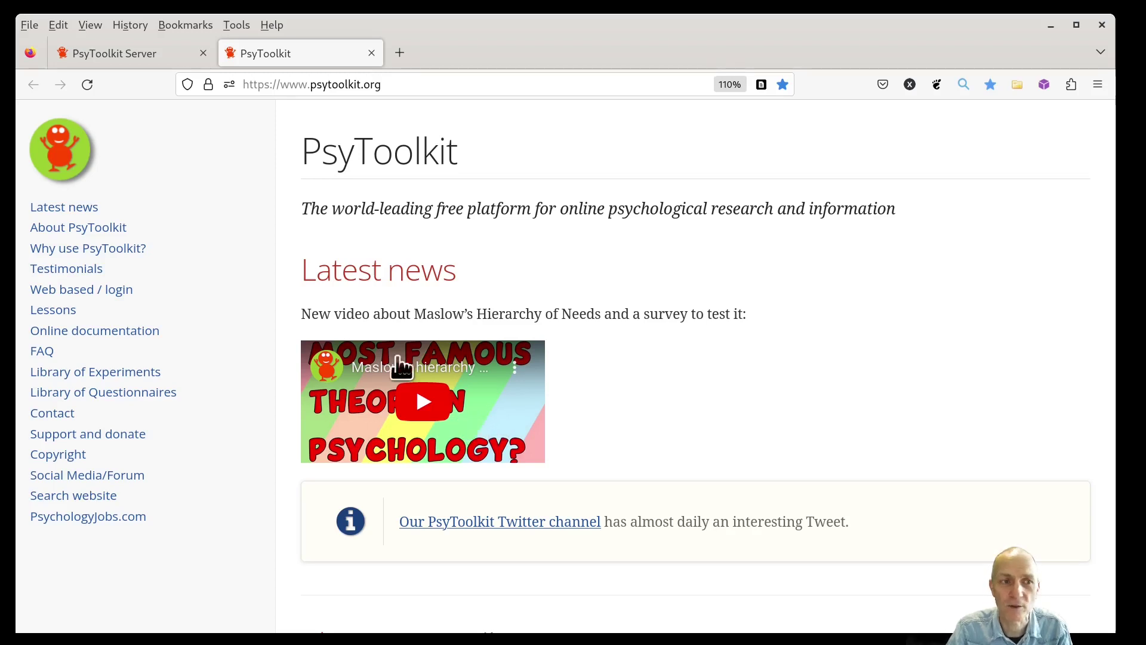
Step: Switch to the PsyToolkit server page and create a completely new online survey named testsurvey
left_click(143, 52)
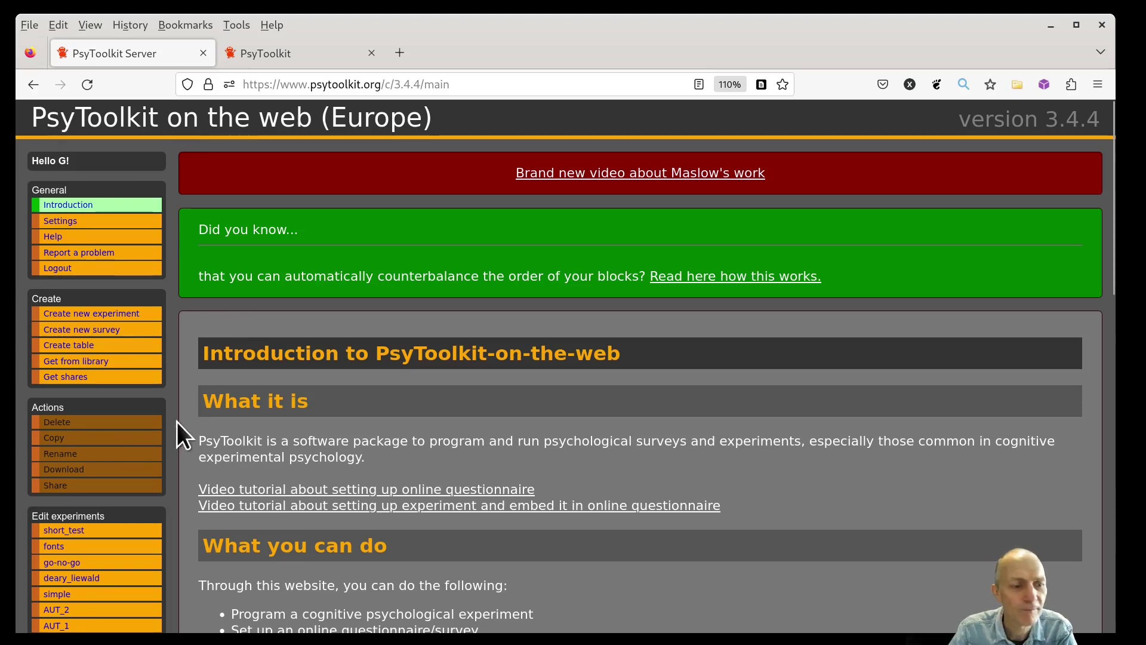
left_click(127, 332)
left_click(280, 459)
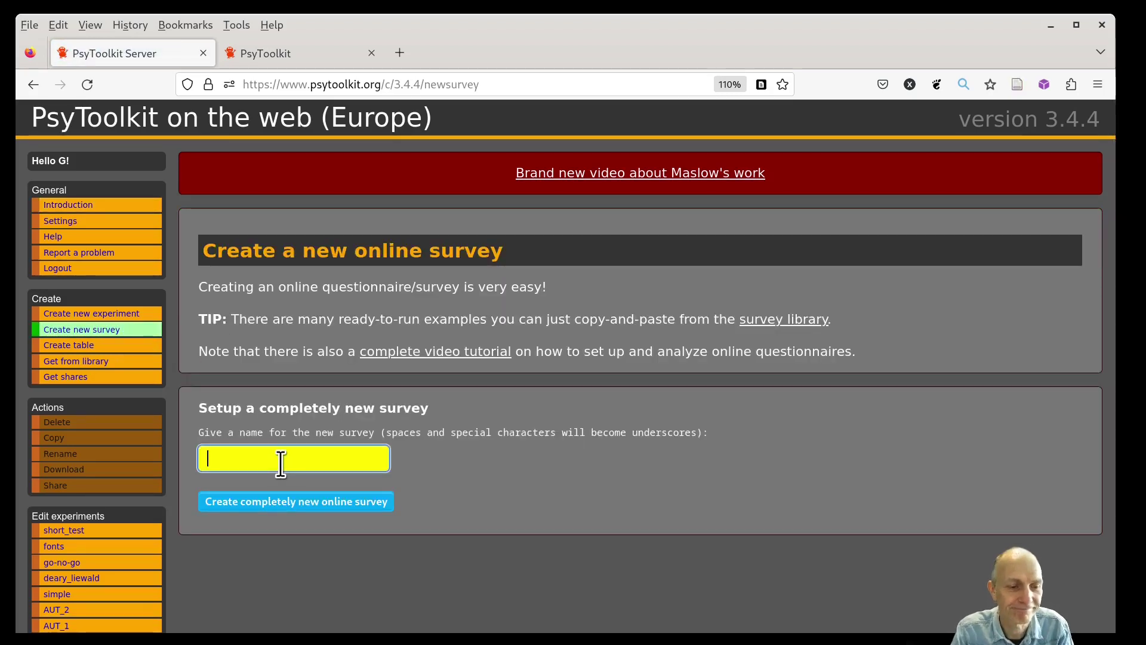
type("tes")
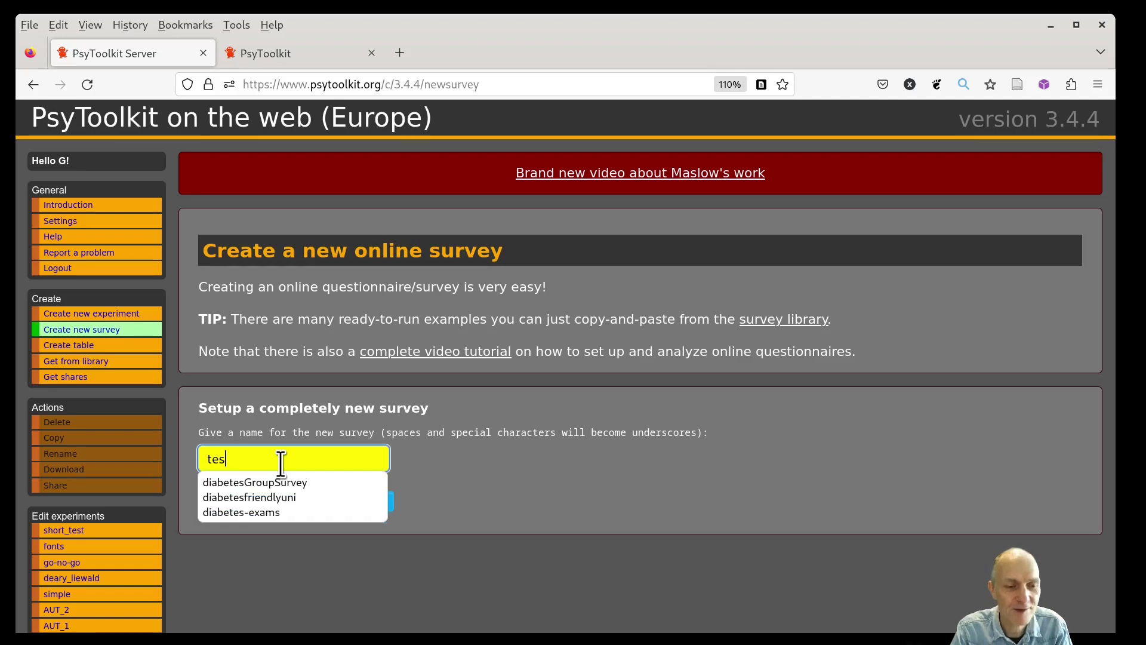
type("tsurvey")
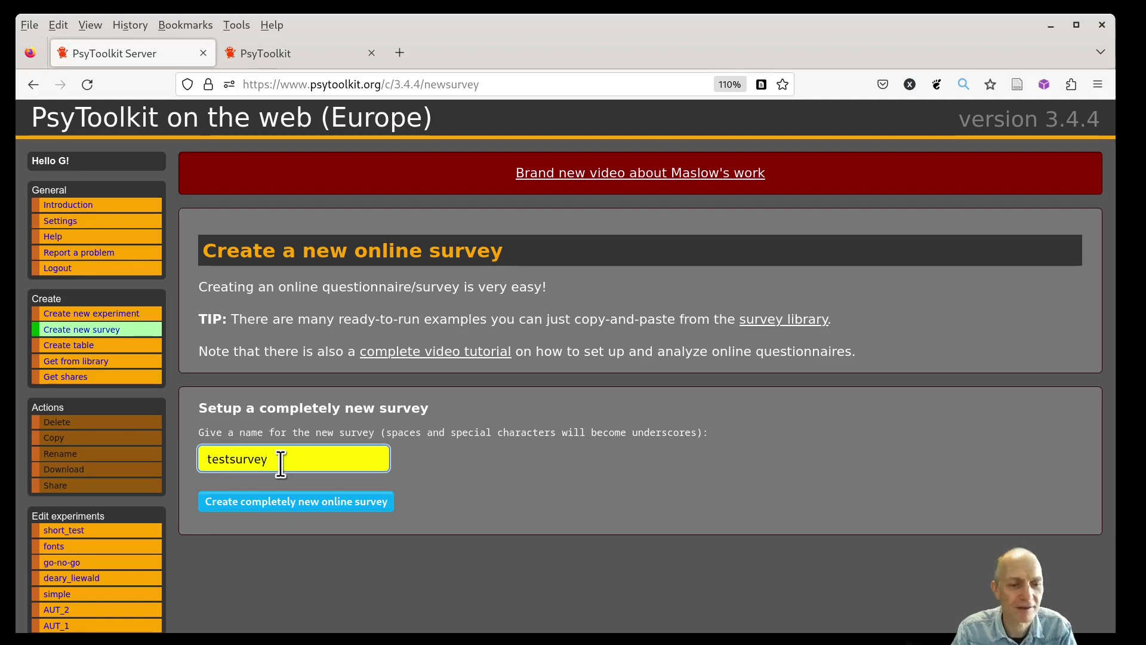
left_click(324, 507)
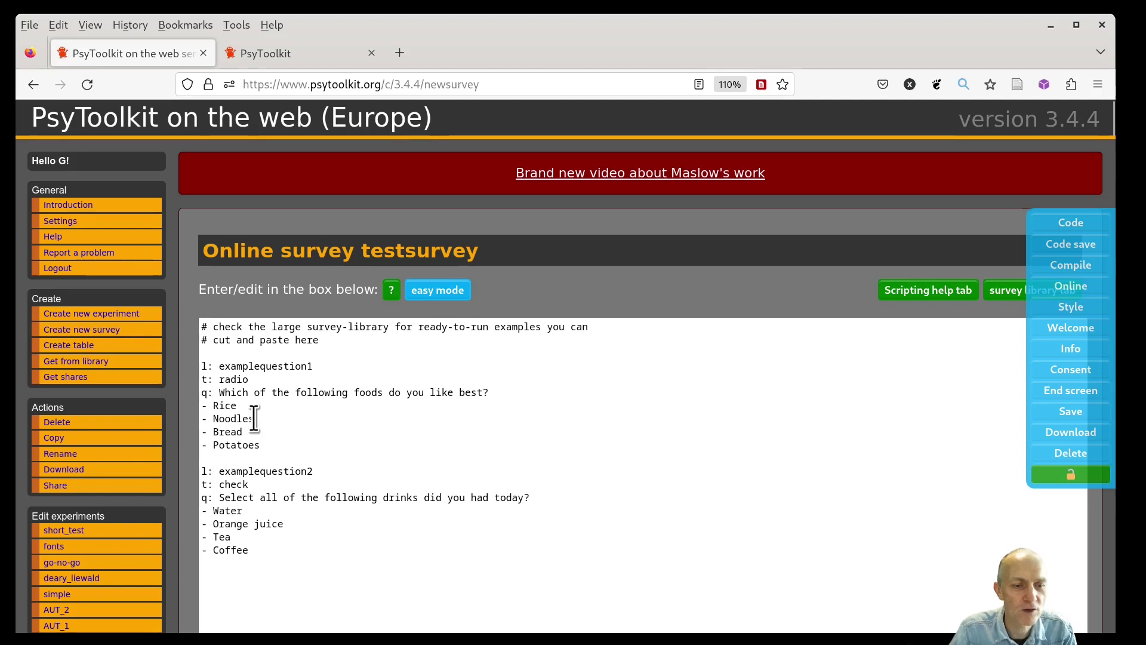
Step: Delete the two comment lines and the blank space above examplequestion1 in the survey script
left_click_drag(352, 346, 201, 326)
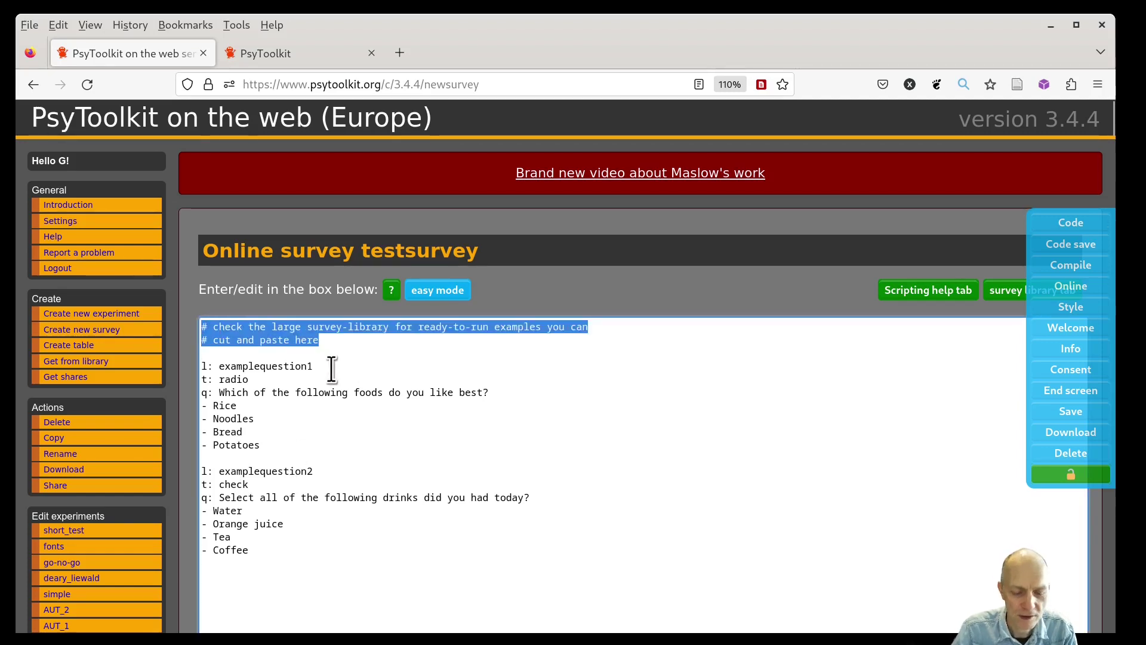
key("Delete")
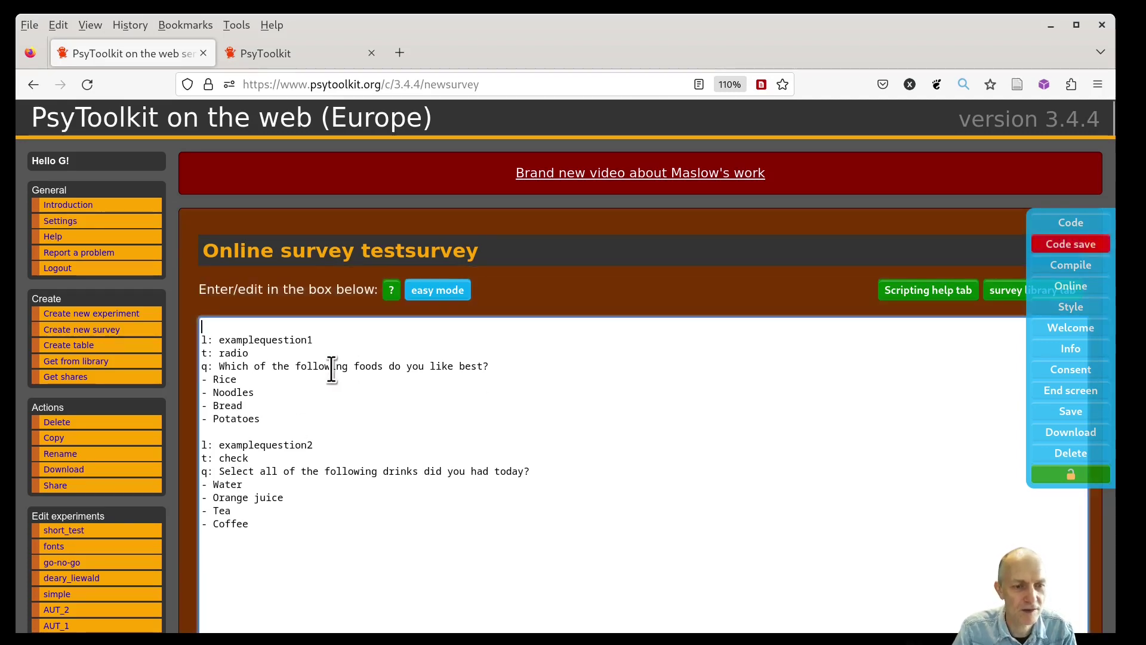
key("Return")
key("Return")
key("Return")
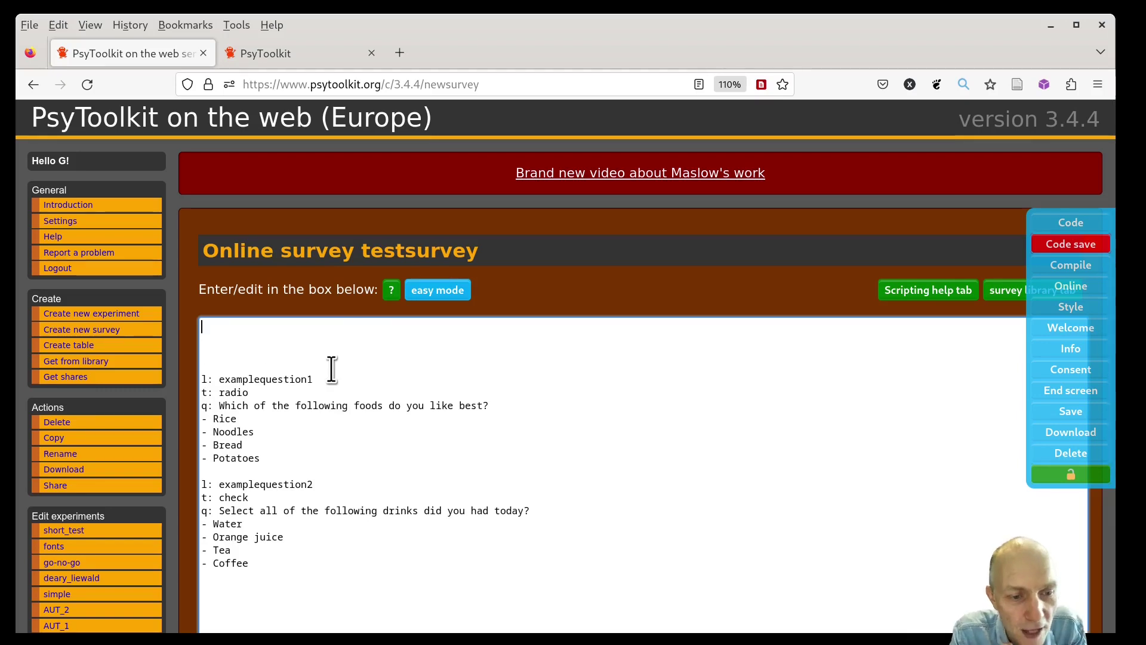
key("BackSpace")
key("BackSpace")
key("BackSpace")
key("BackSpace")
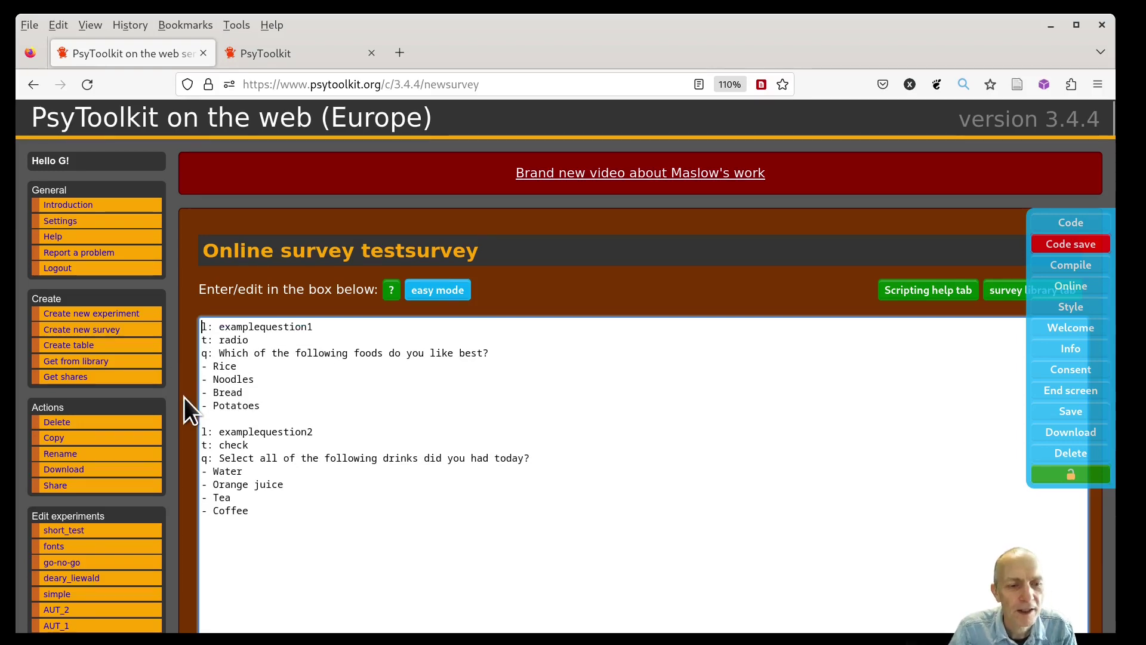
Step: Save the changed survey script and compile the survey
scroll(184, 397, "down", 3)
scroll(197, 333, "up", 2)
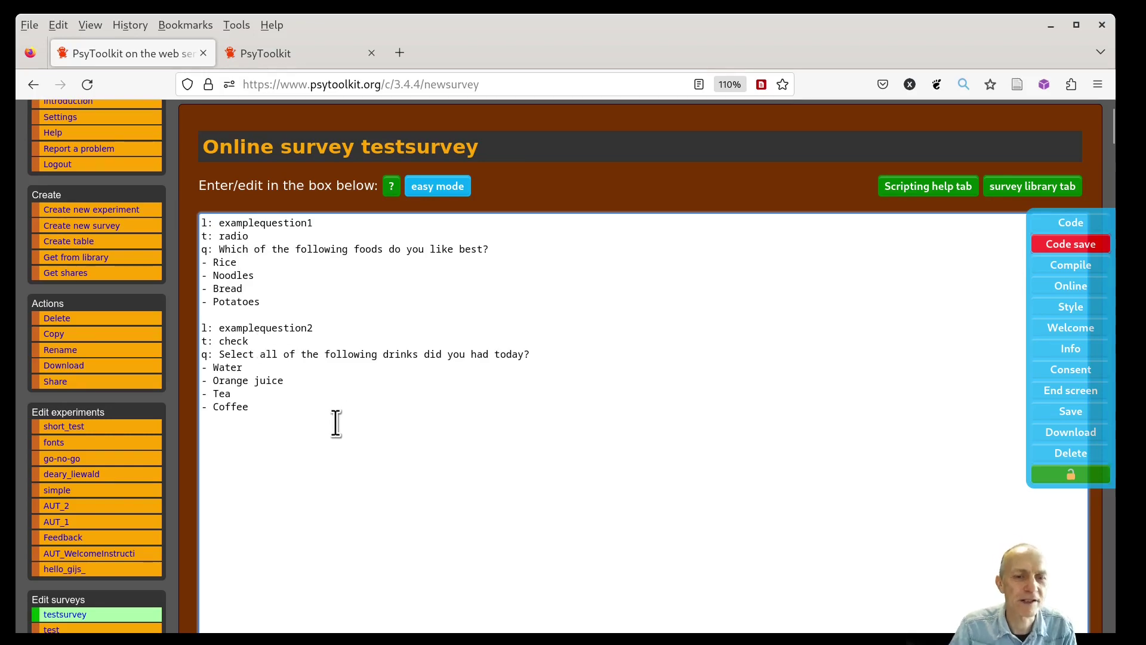
scroll(326, 413, "down", 5)
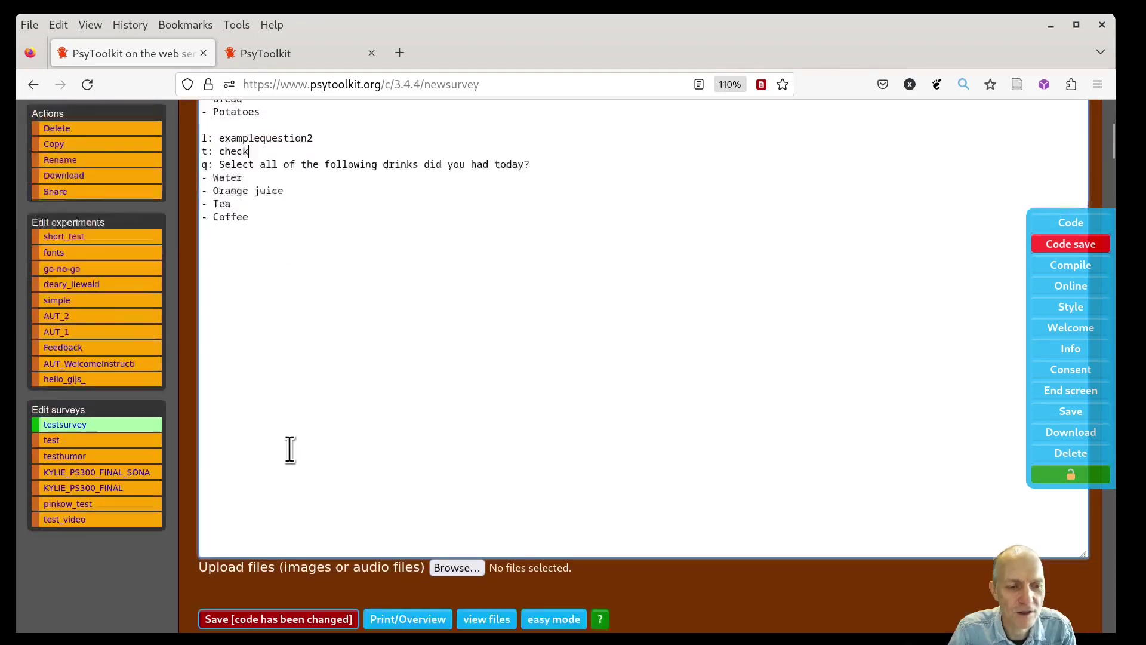
left_click(263, 499)
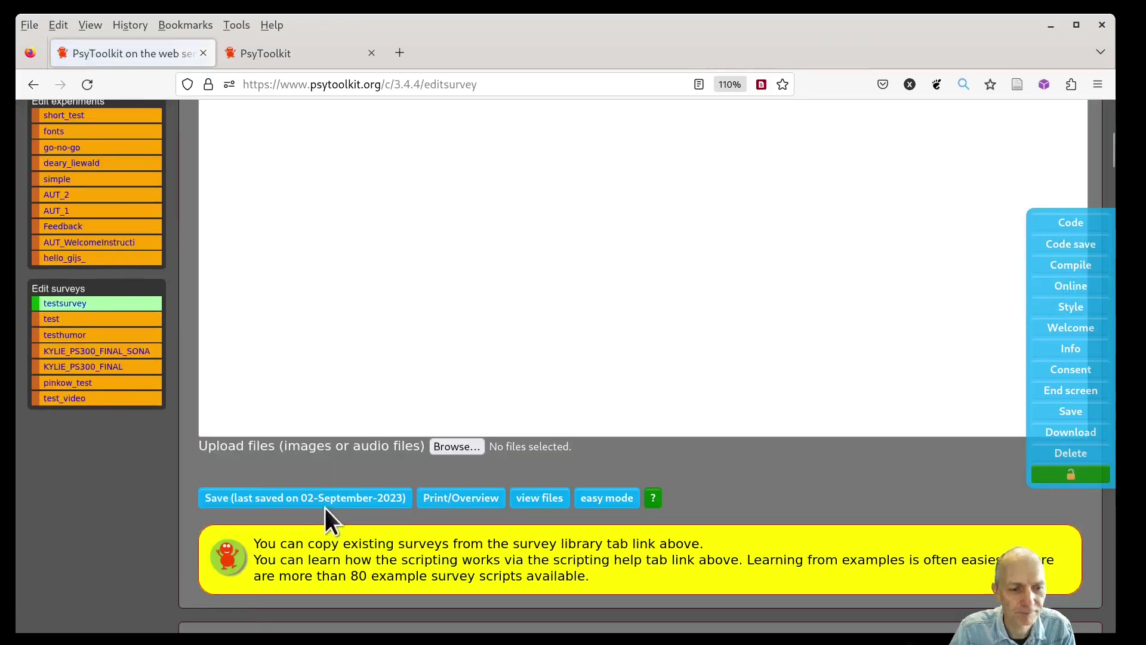
scroll(206, 421, "down", 3)
scroll(195, 414, "down", 3)
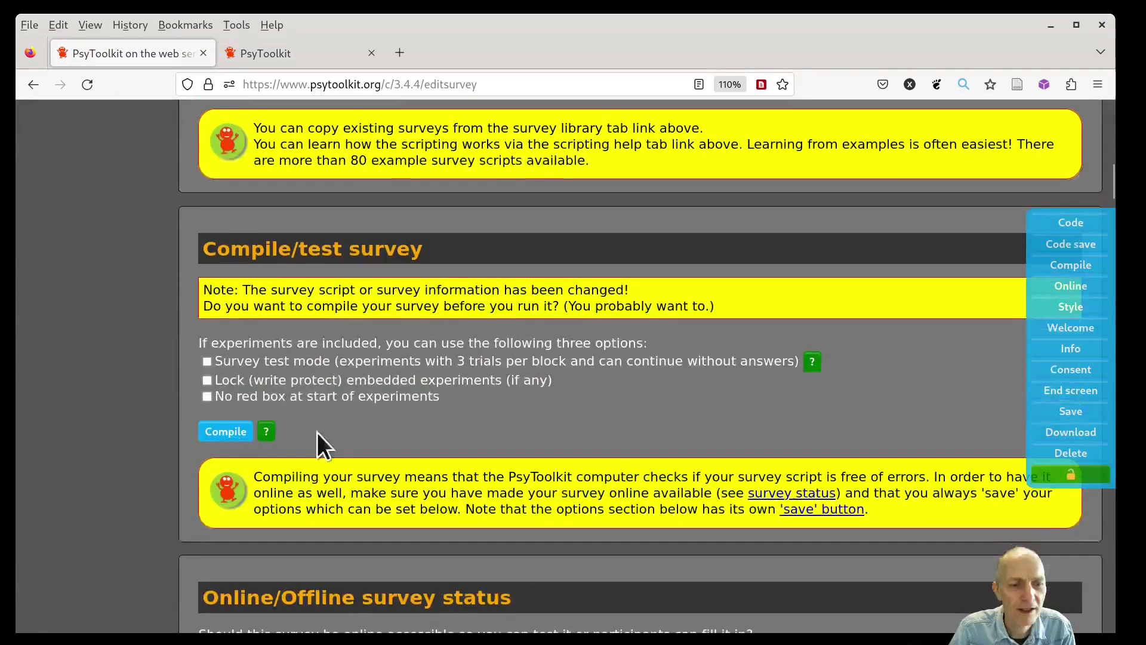
left_click(228, 431)
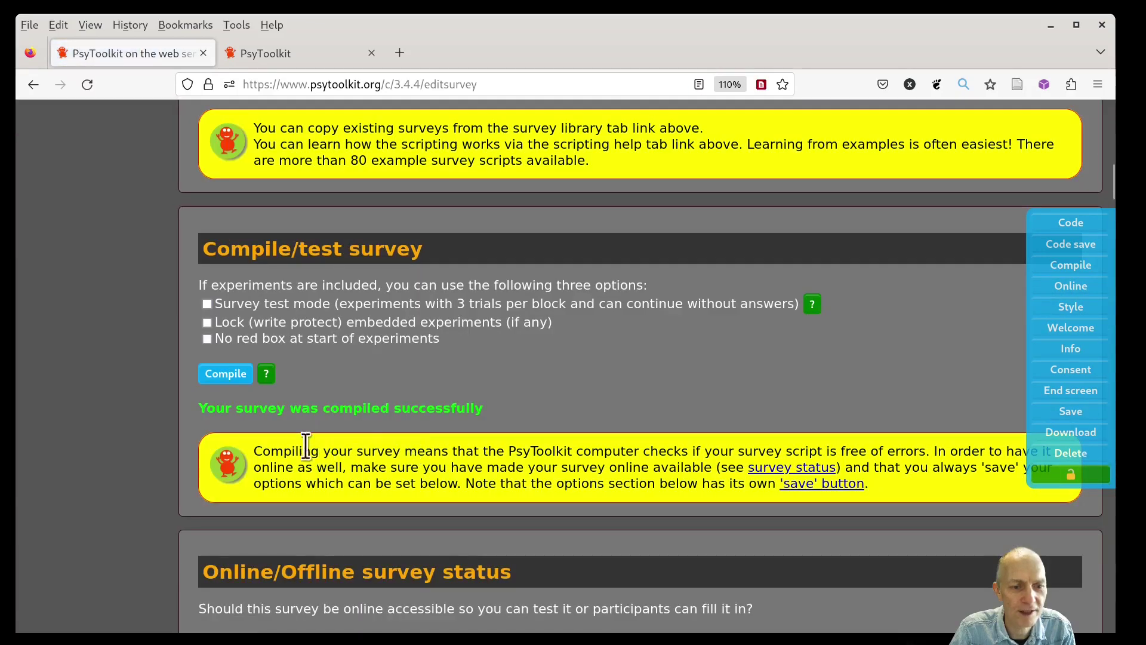
Step: Change the survey status to "Survey is online. For when you are still designing it."
scroll(306, 445, "down", 3)
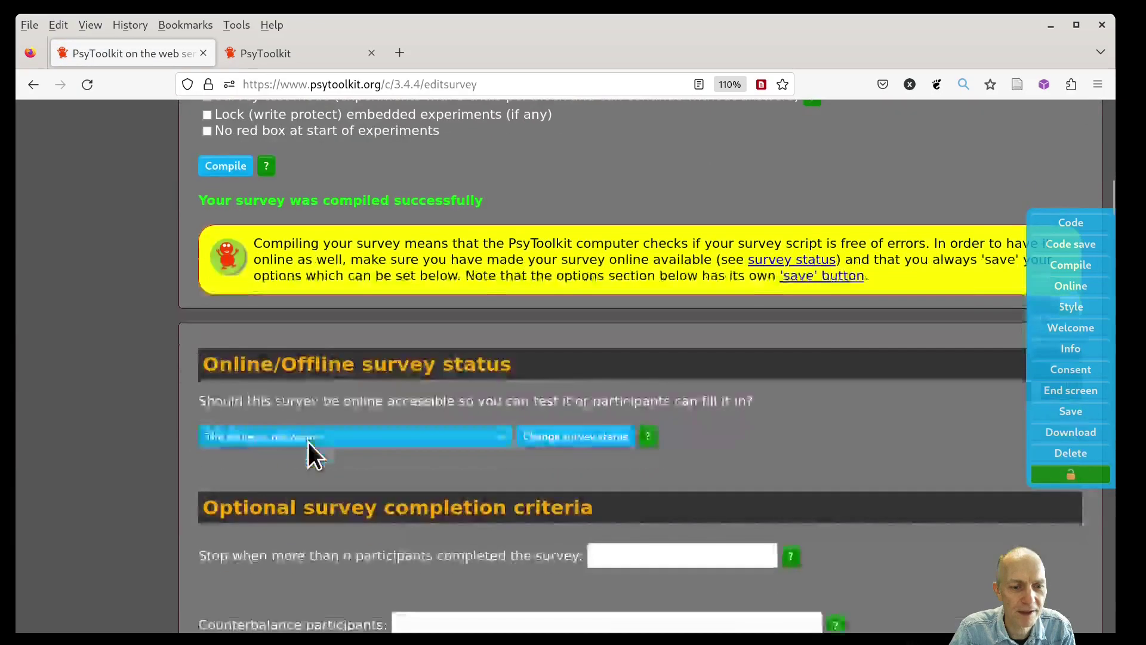
left_click(339, 437)
left_click(345, 473)
left_click(574, 441)
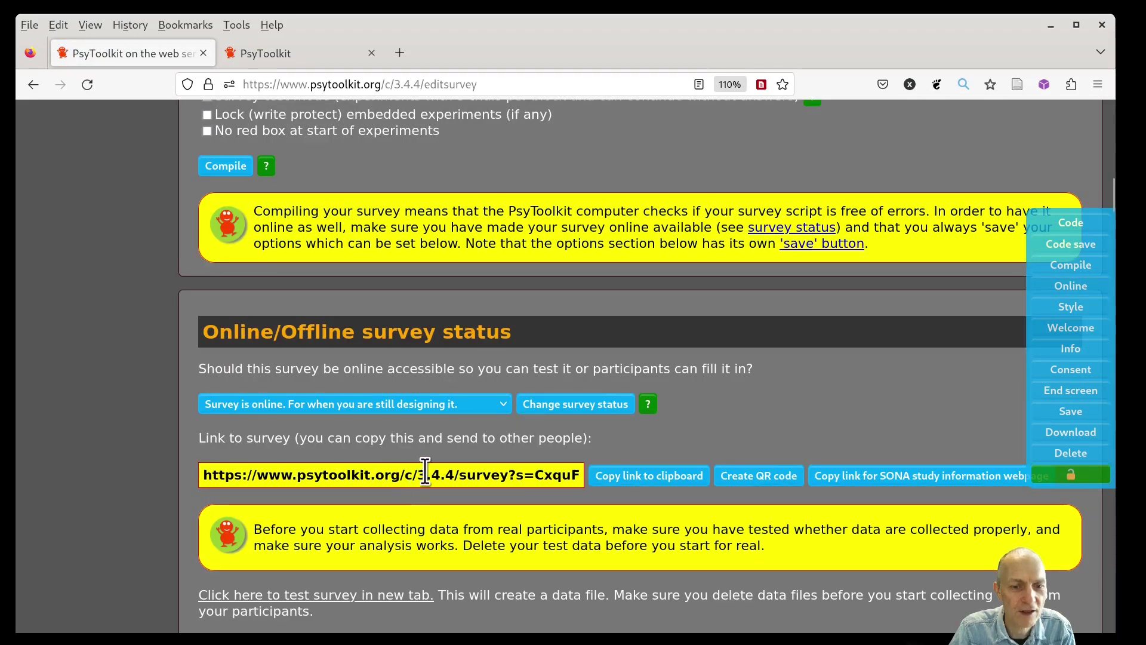
Step: Open the survey for testing in a new tab and examine the technical requirements and browser information on its welcome page
scroll(272, 469, "down", 2)
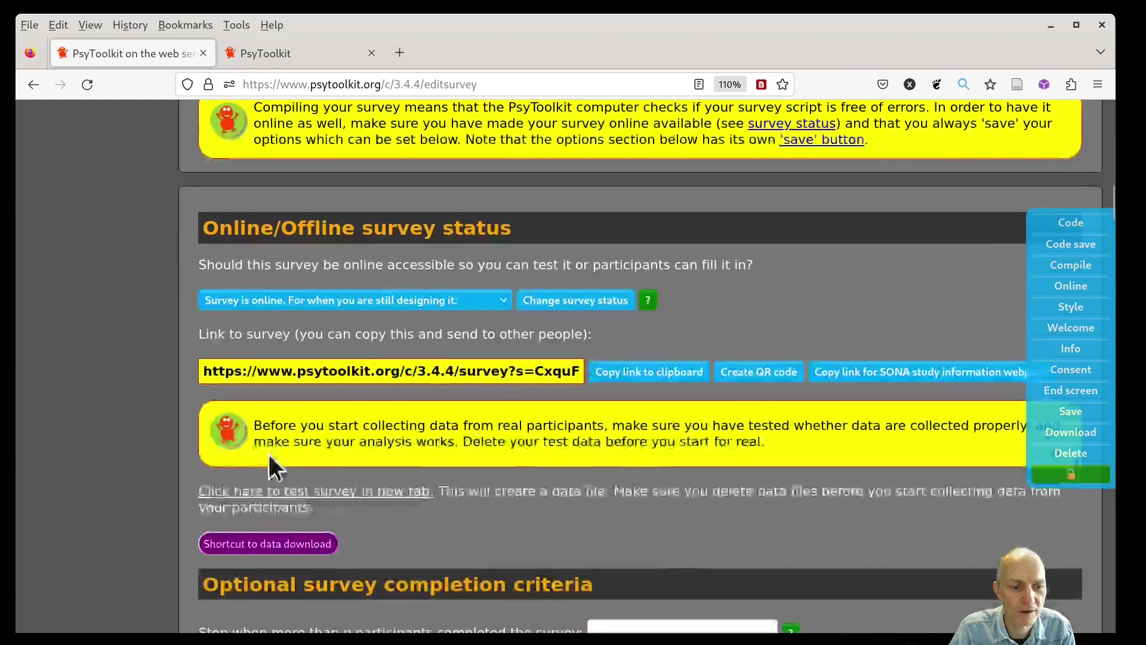
left_click(319, 491)
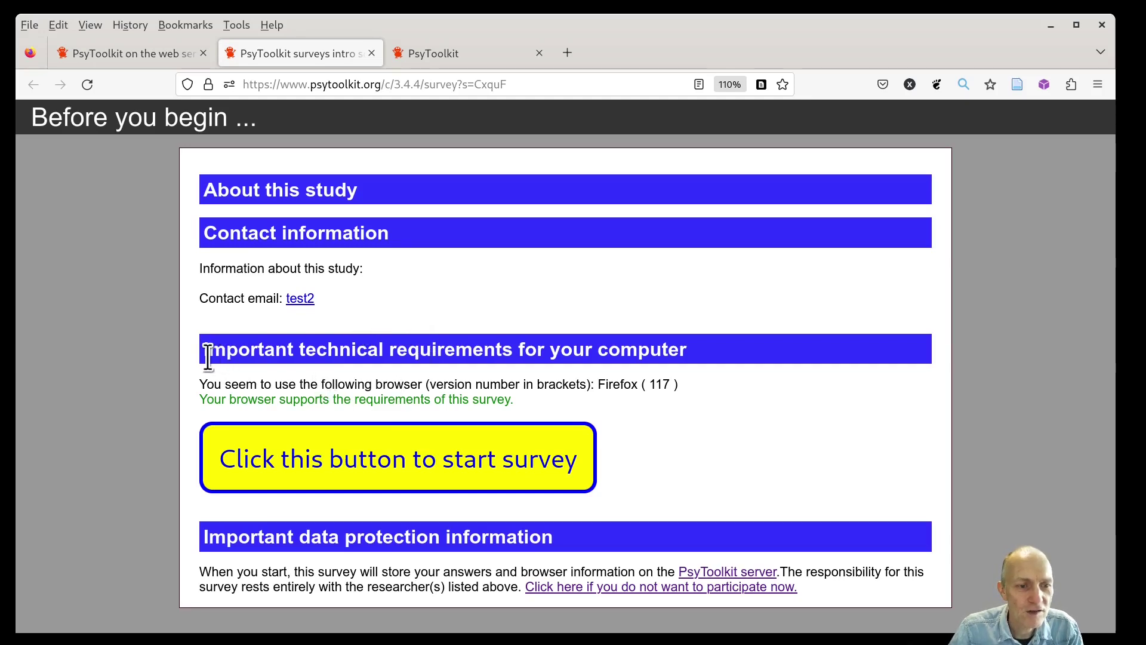
left_click_drag(205, 350, 702, 358)
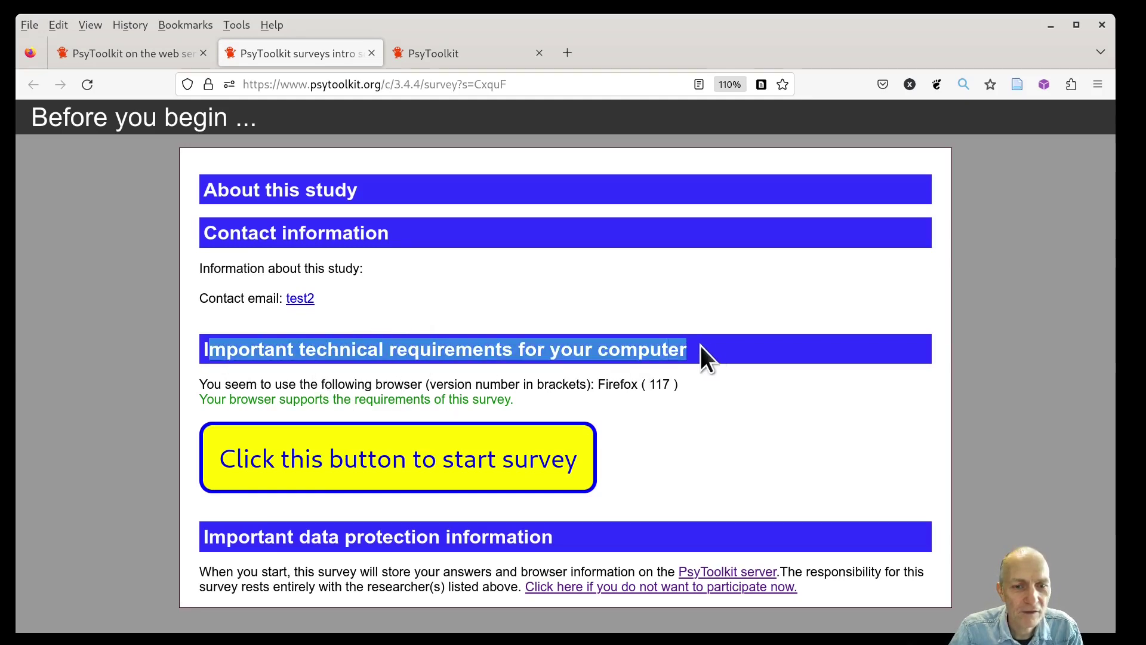
left_click(710, 375)
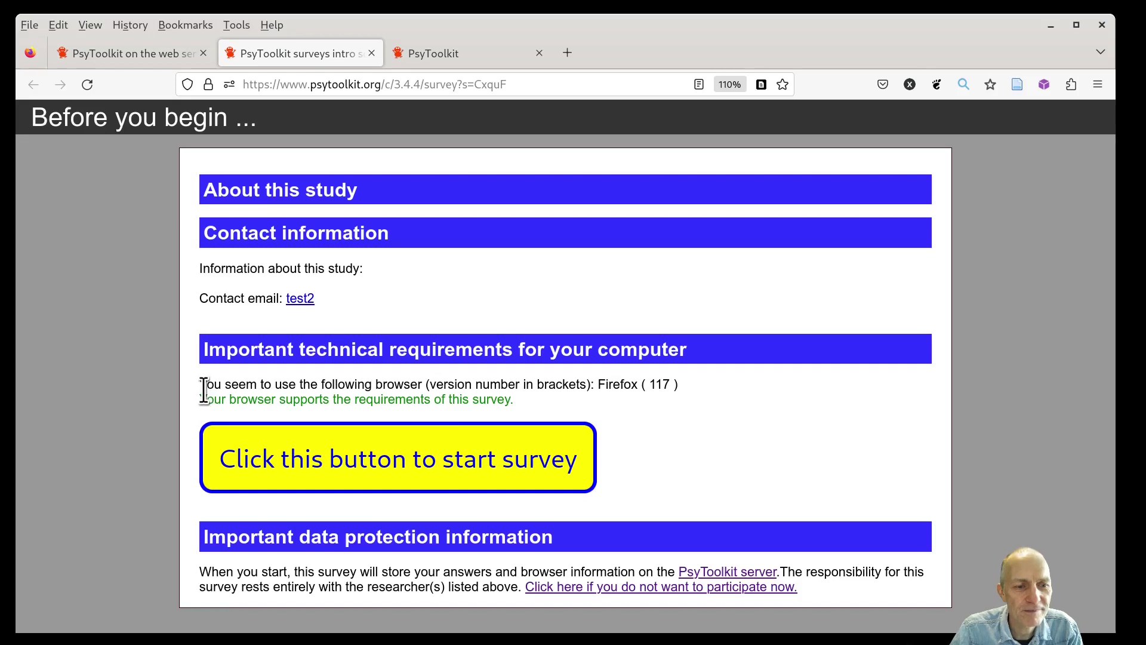
left_click_drag(203, 388, 535, 406)
left_click(537, 406)
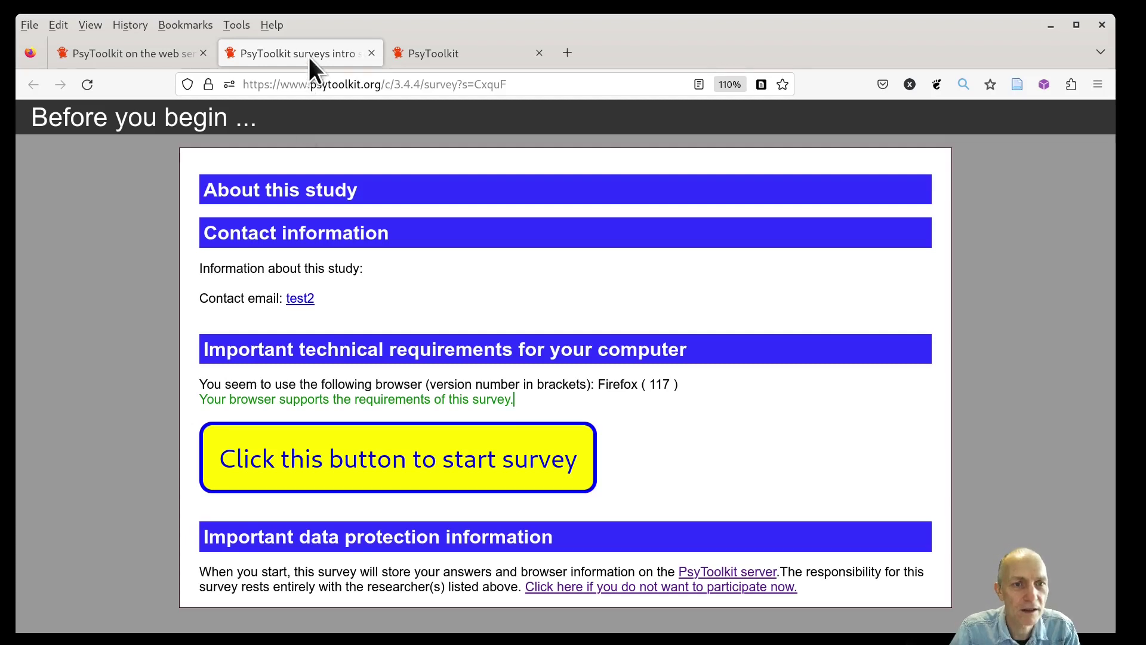
Step: Return to the survey editor and set the survey name in the header to "My test survey"
left_click(126, 55)
scroll(162, 315, "down", 9)
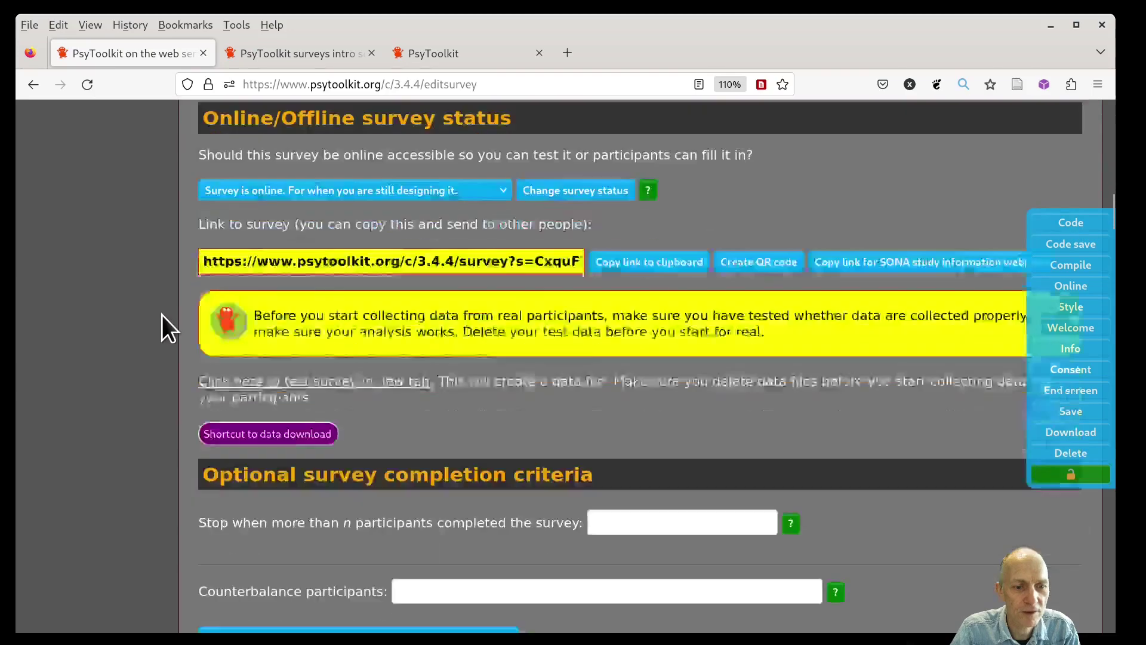
scroll(262, 328, "down", 3)
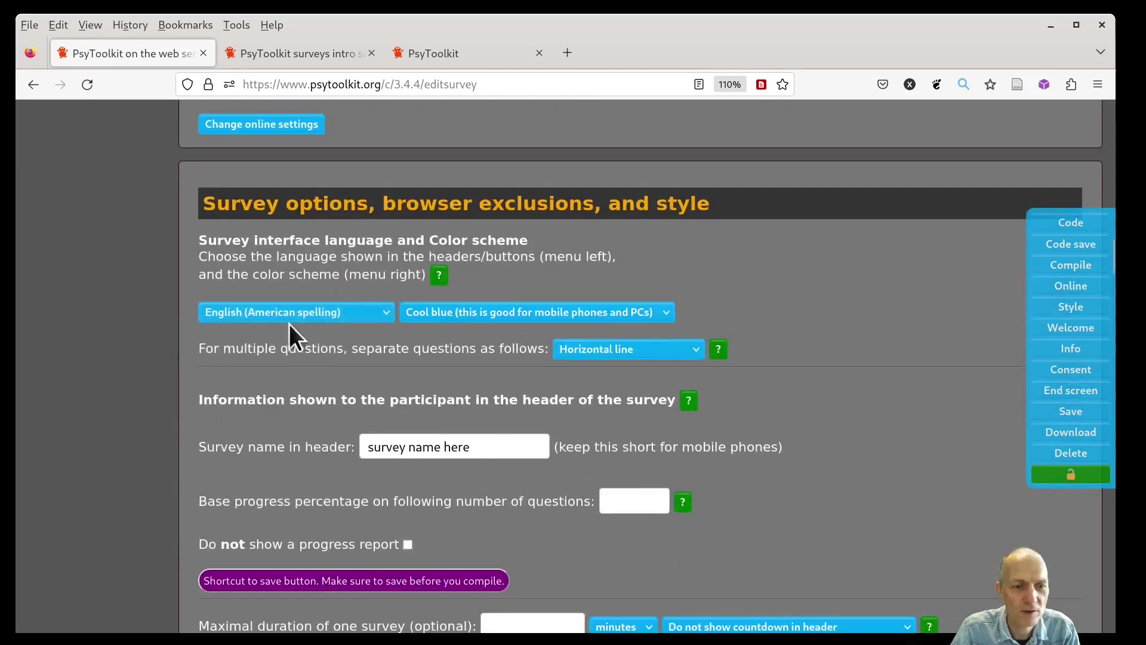
scroll(236, 343, "down", 2)
left_click_drag(529, 342, 328, 342)
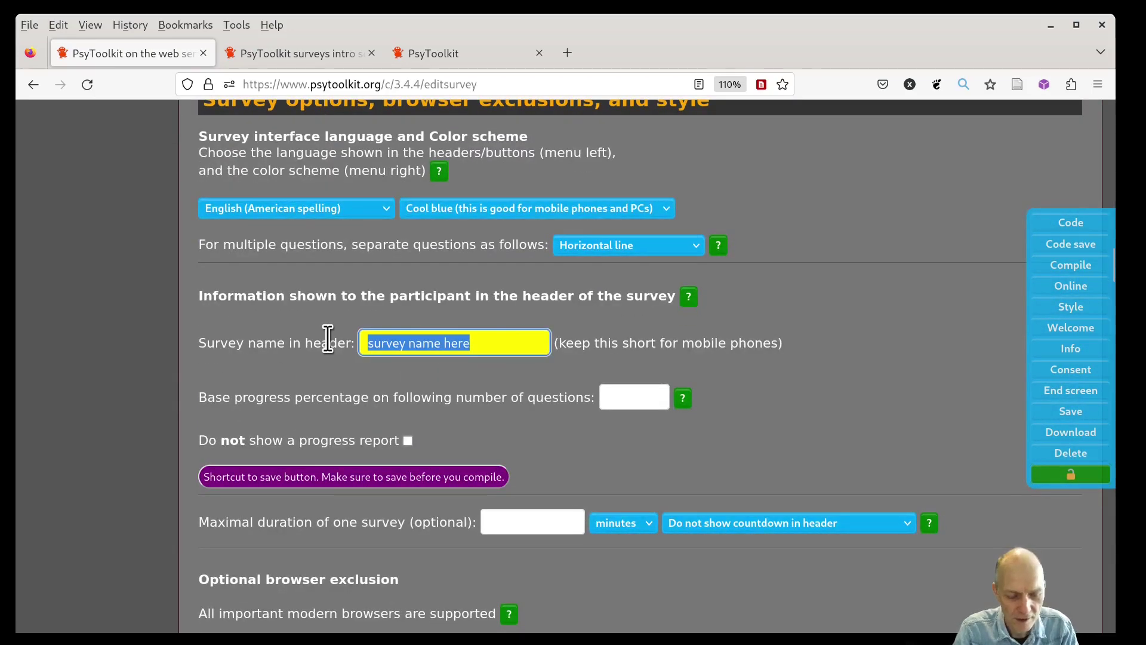
type("My re")
type("est ")
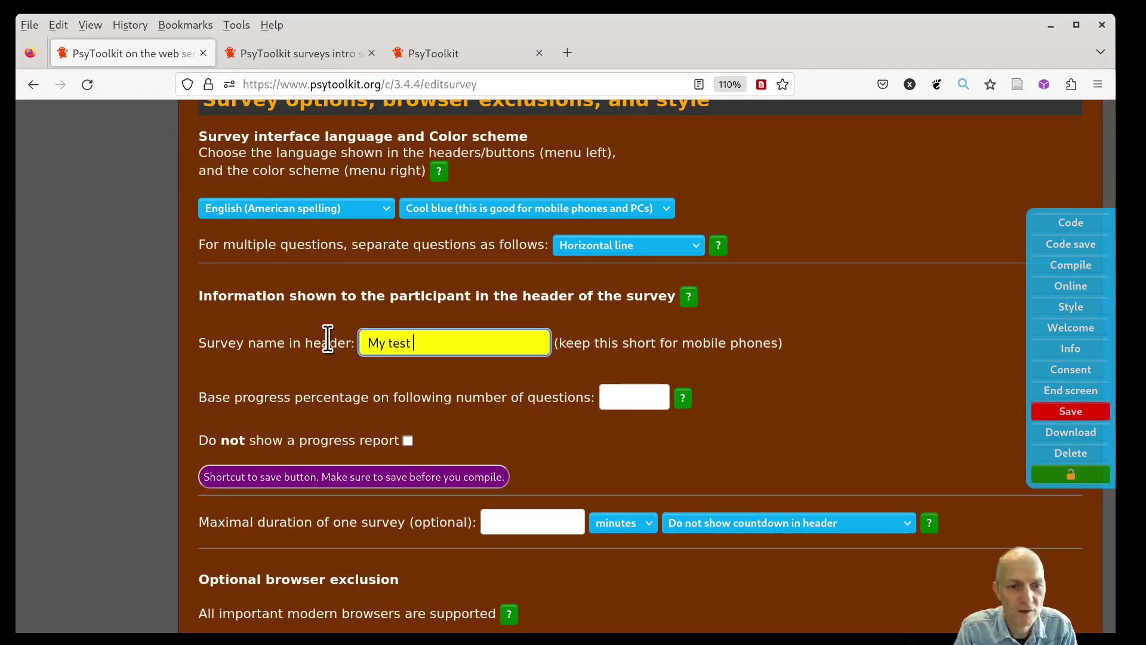
type("survey")
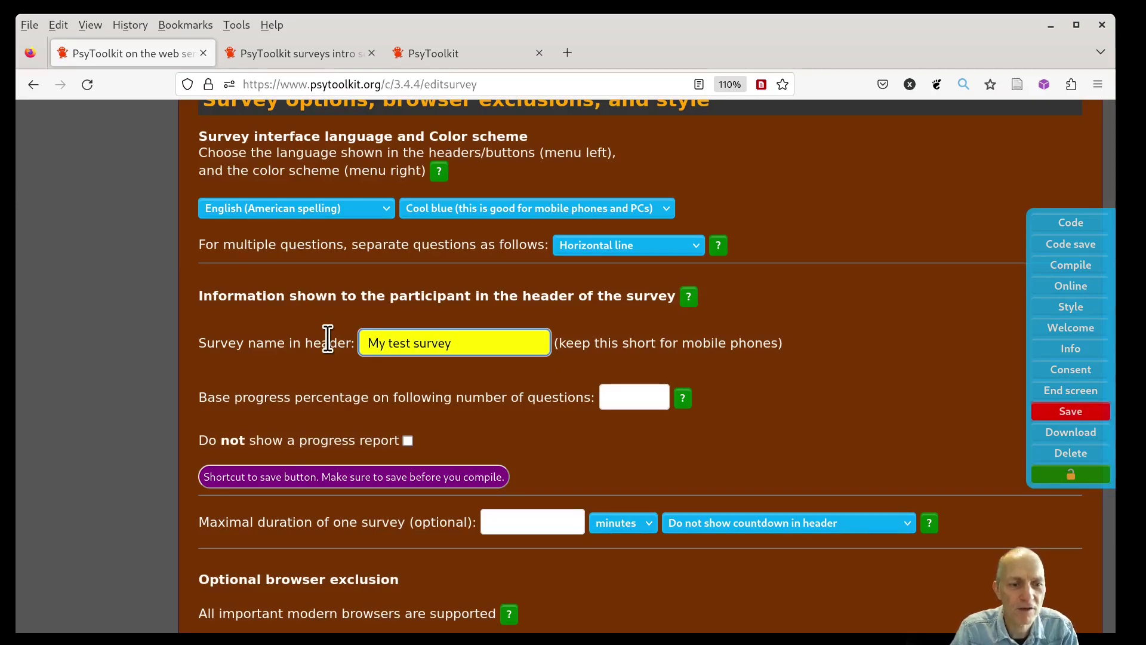
Step: Enable the options not to show the technical requirements and the data protection statement on the welcome screen
scroll(334, 335, "down", 3)
scroll(328, 389, "down", 3)
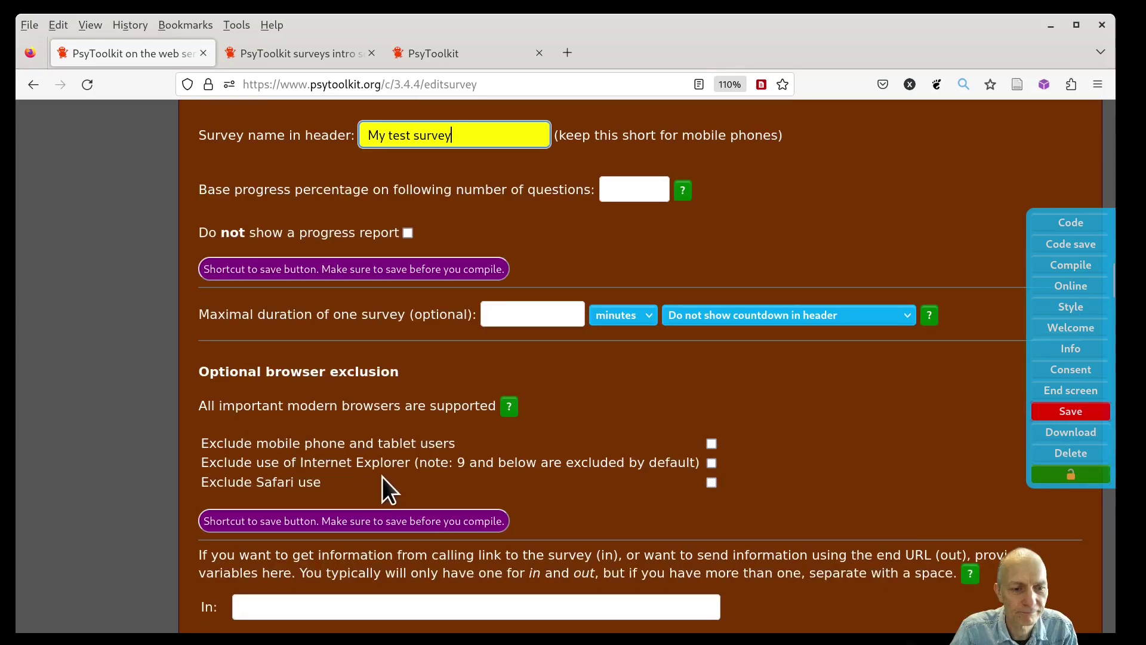
scroll(382, 478, "down", 6)
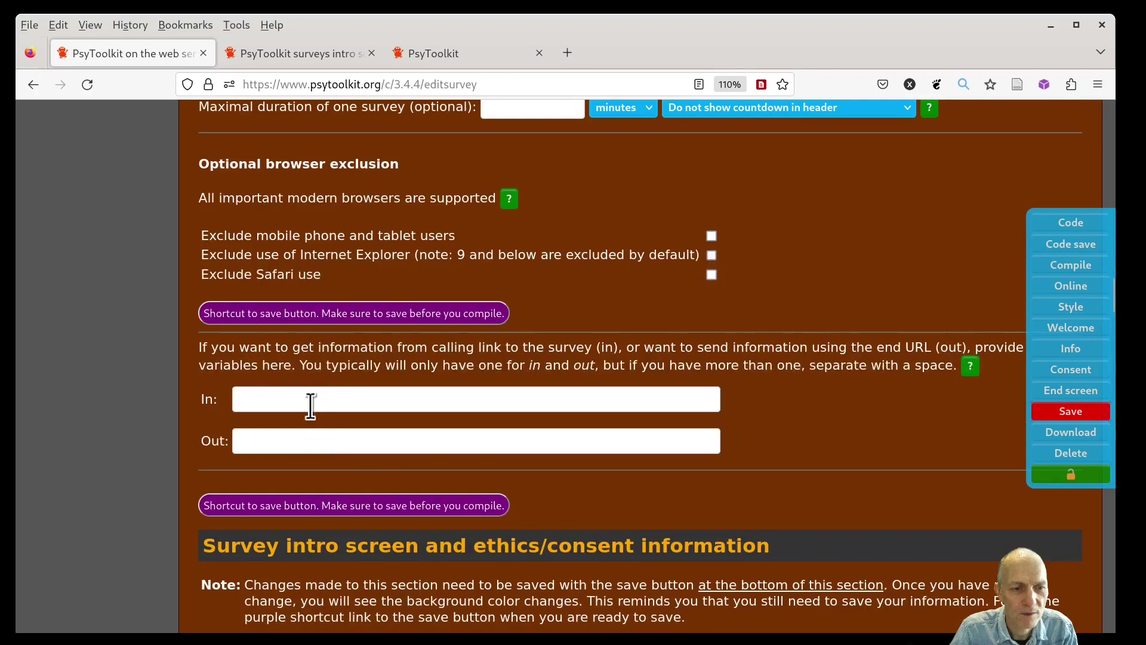
left_click(311, 406)
scroll(190, 425, "down", 3)
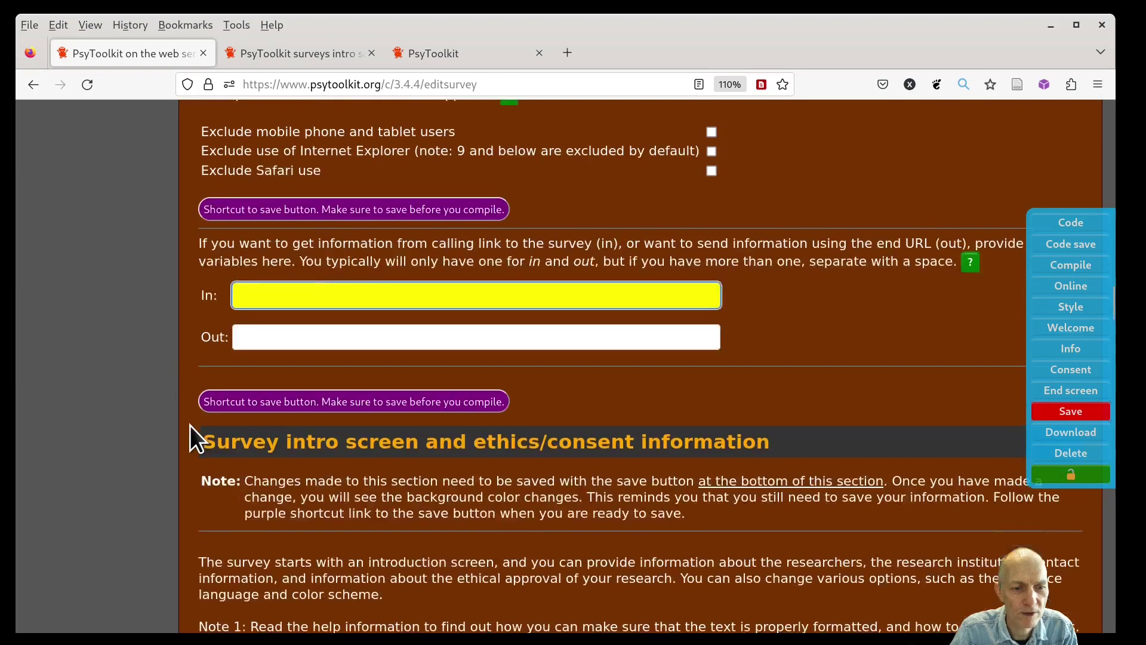
scroll(190, 425, "down", 6)
scroll(194, 423, "down", 3)
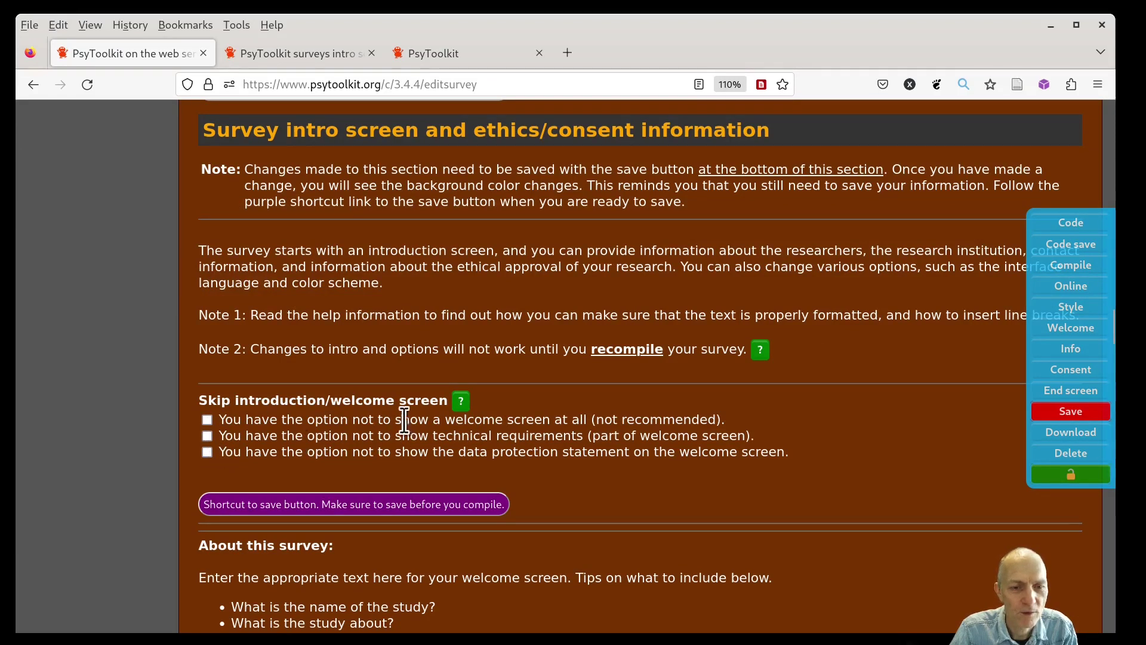
left_click_drag(445, 420, 646, 420)
left_click(461, 439)
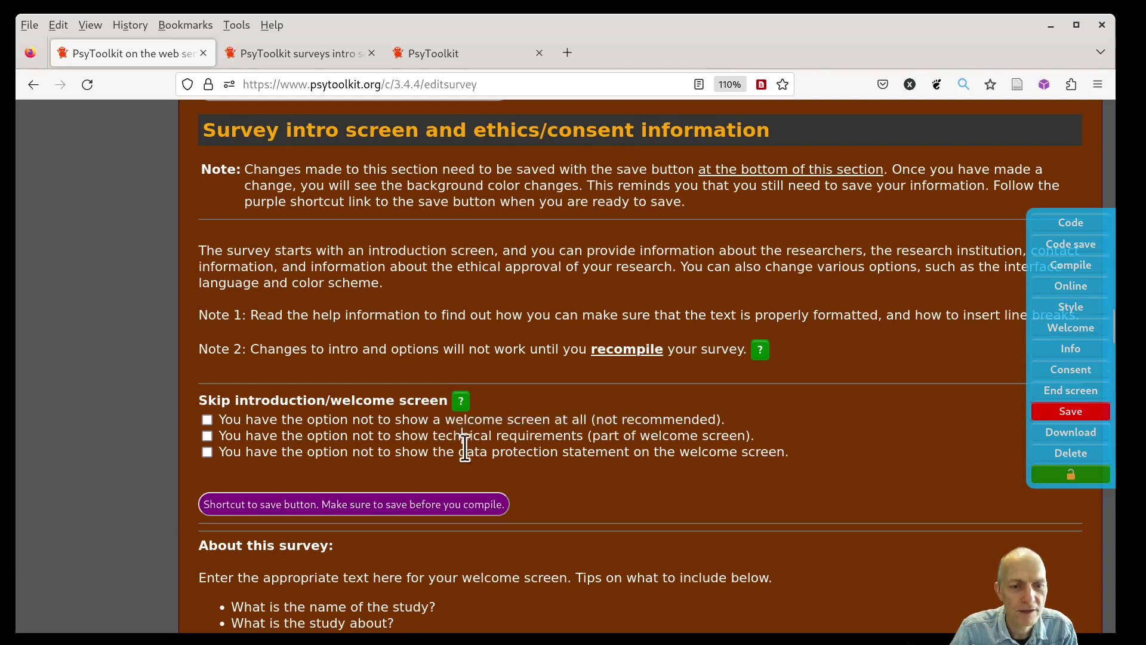
left_click(207, 452)
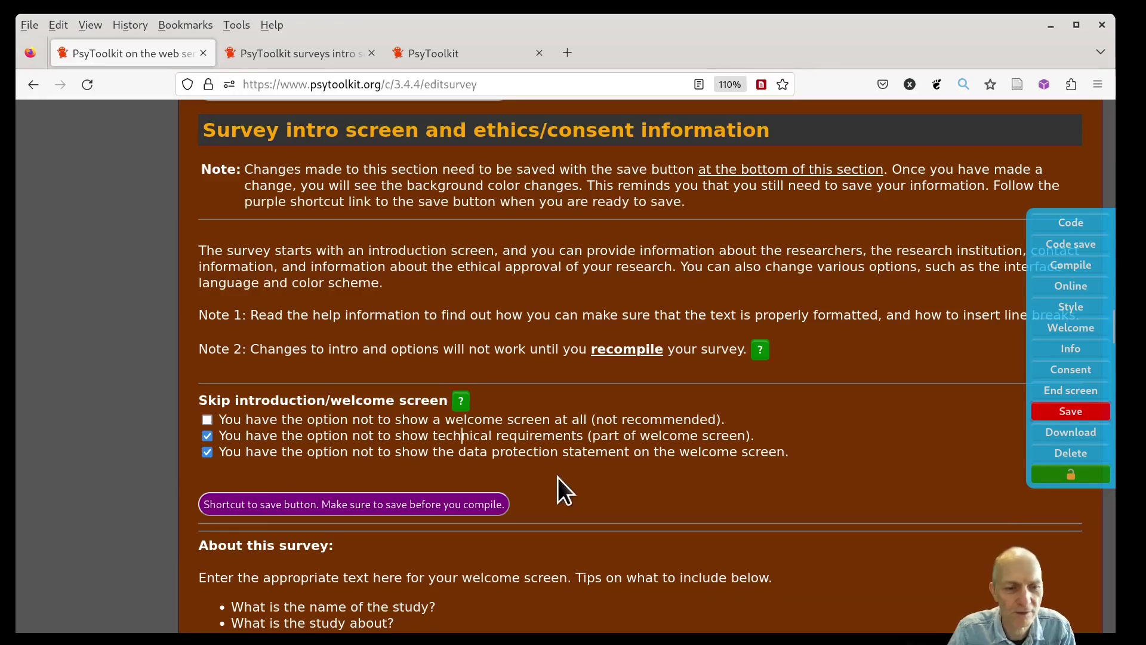
Step: Enter "This is my test survey" as the About this survey text for the welcome screen
scroll(558, 478, "down", 7)
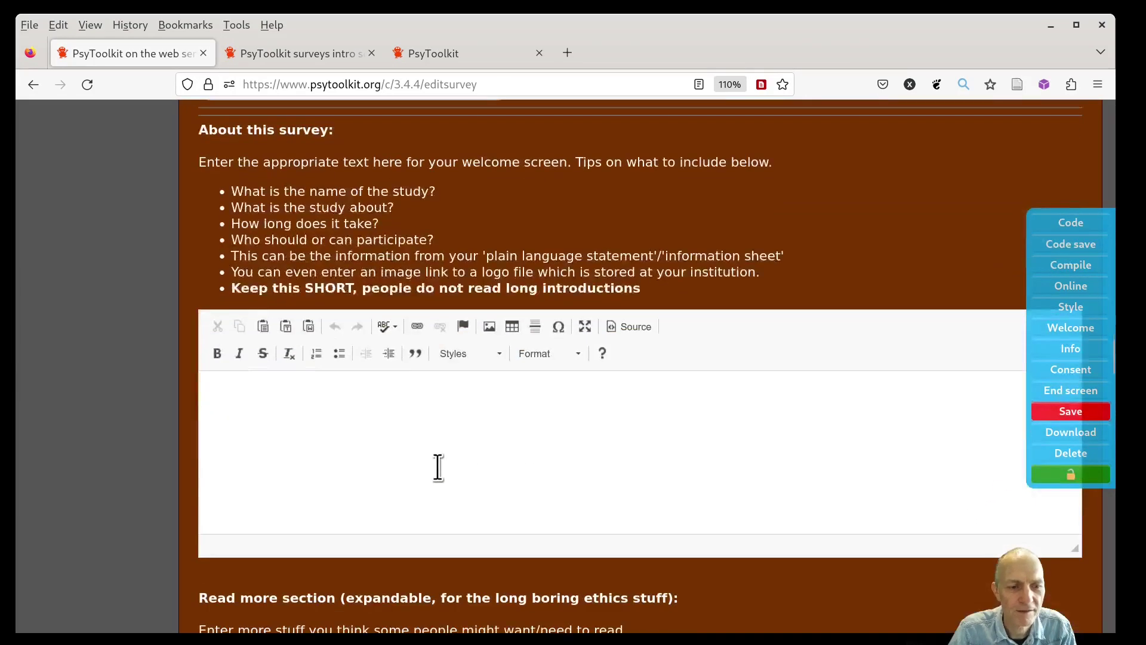
left_click(434, 459)
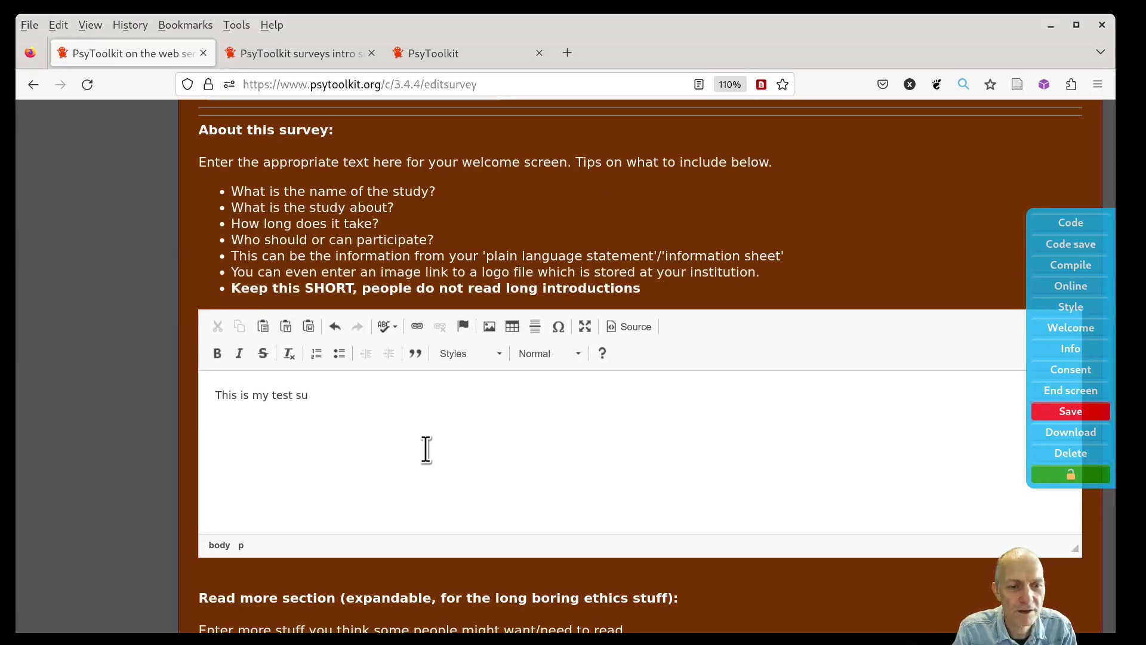
scroll(404, 442, "down", 3)
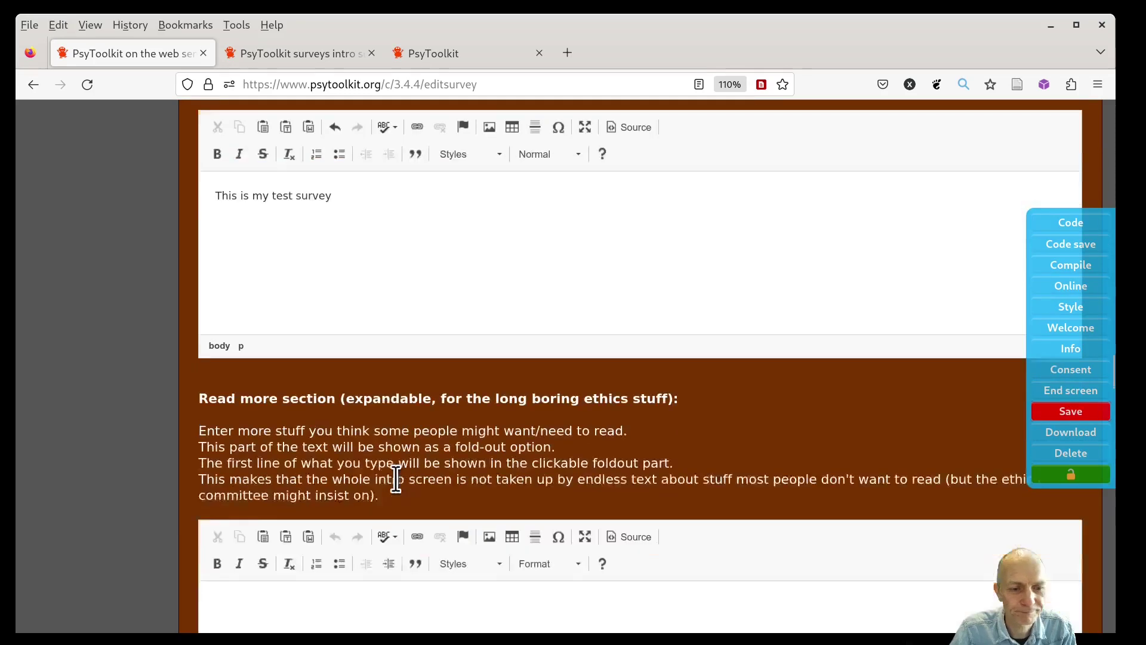
Step: Enter the researcher's full name in the Contact information section of the welcome screen
scroll(264, 461, "down", 6)
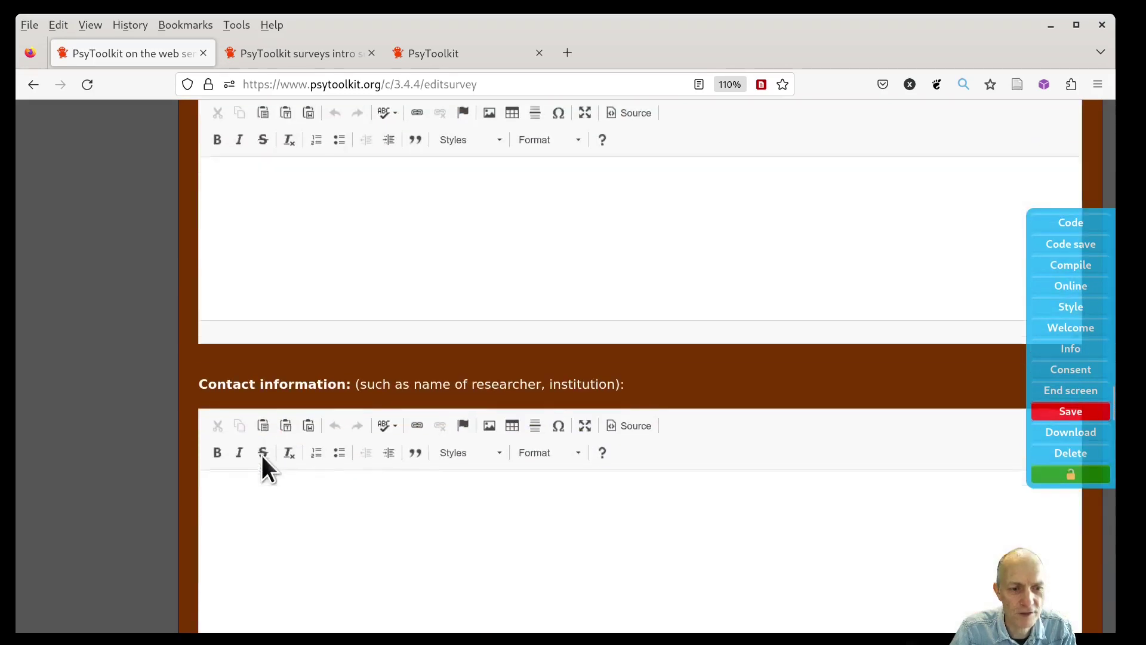
left_click(272, 499)
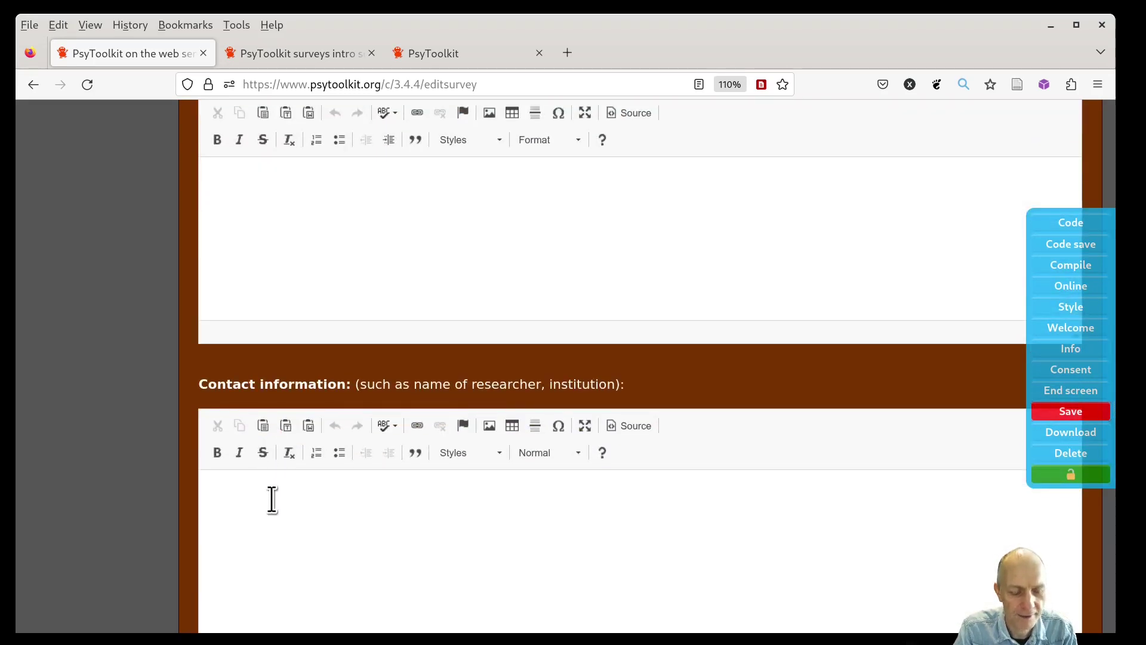
type("Gijsbert Stoet")
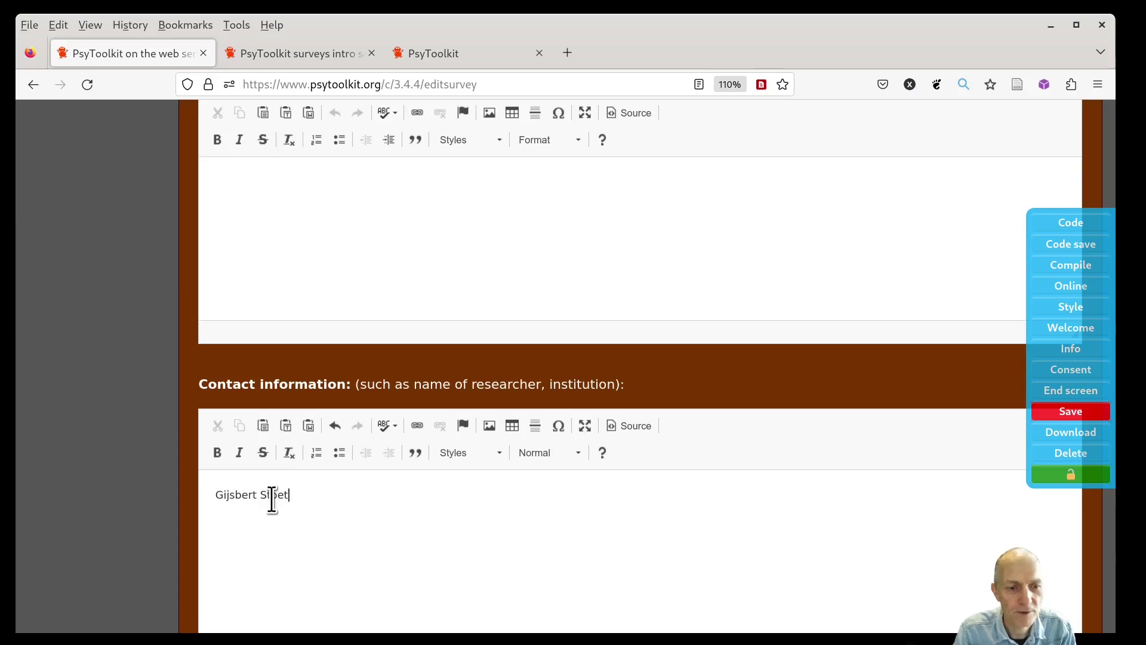
Step: Replace the email associated with this research with the research contact's email address
scroll(273, 499, "down", 6)
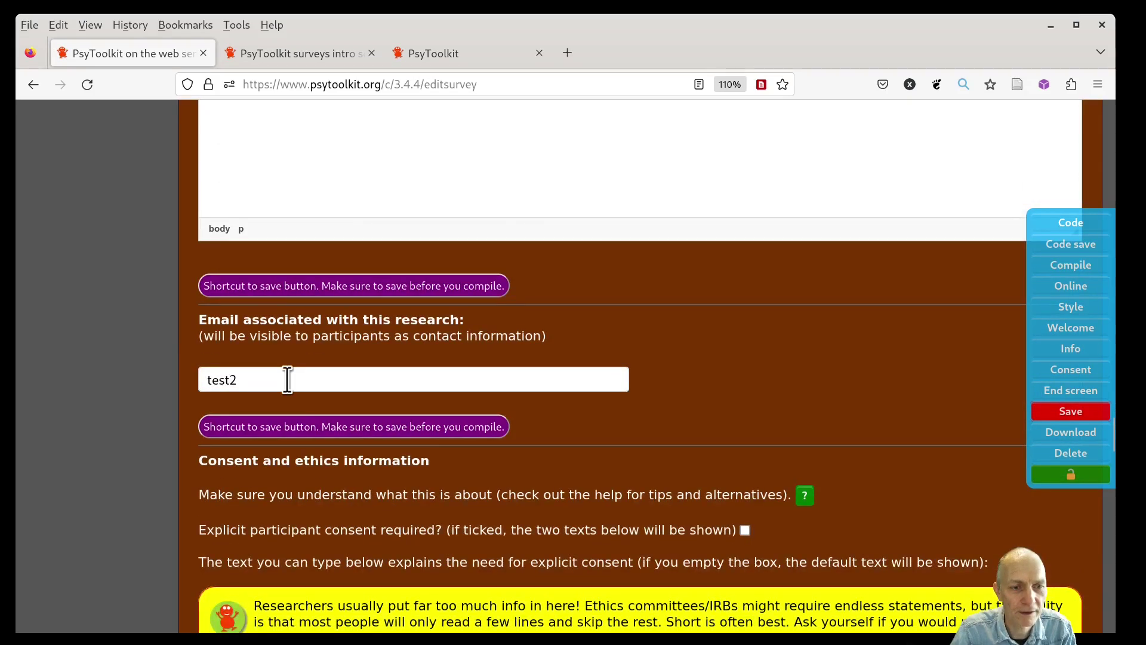
left_click_drag(287, 380, 184, 372)
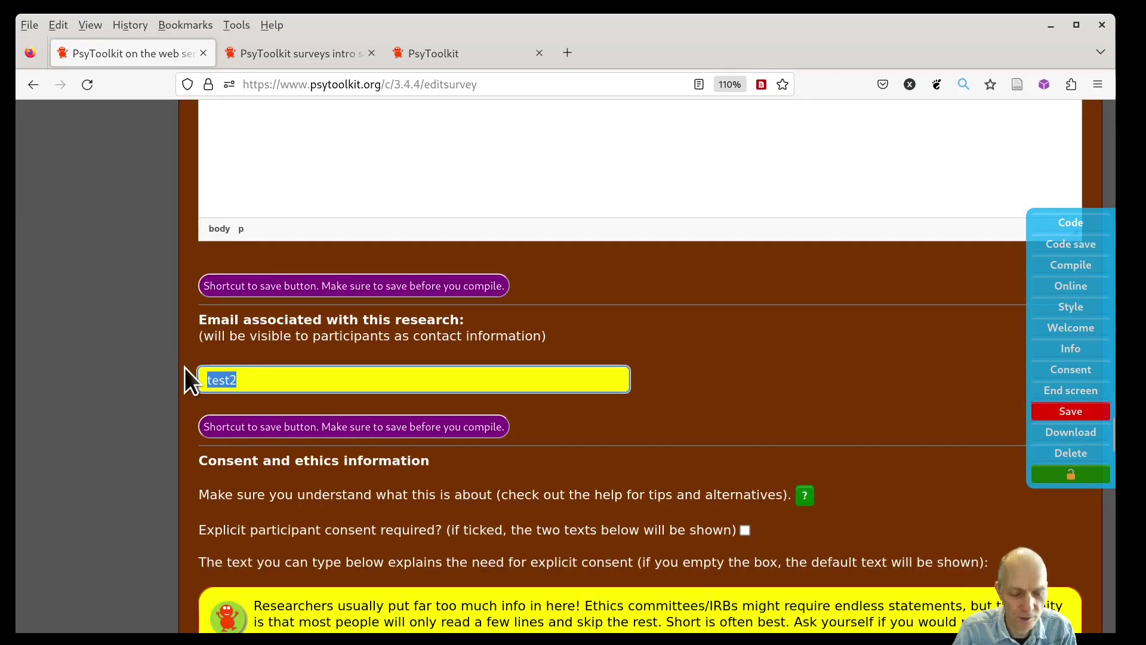
type("psy")
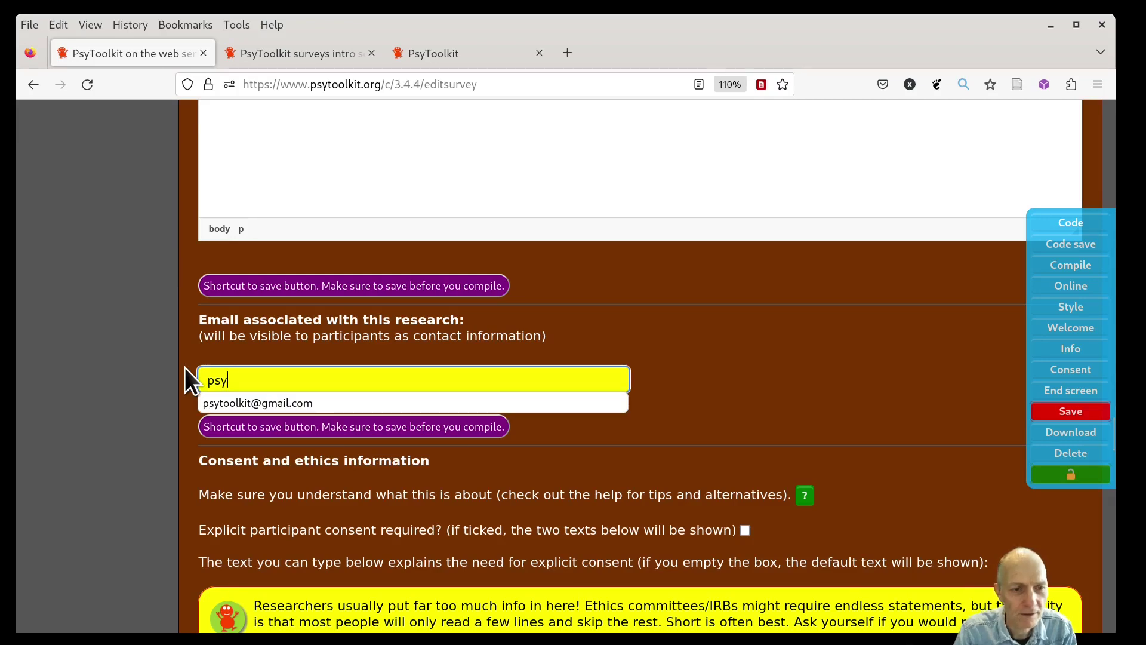
left_click(239, 404)
Step: Enter "Thank you" as the text at the end of the survey, in the end screen options
scroll(378, 464, "down", 2)
scroll(378, 463, "down", 4)
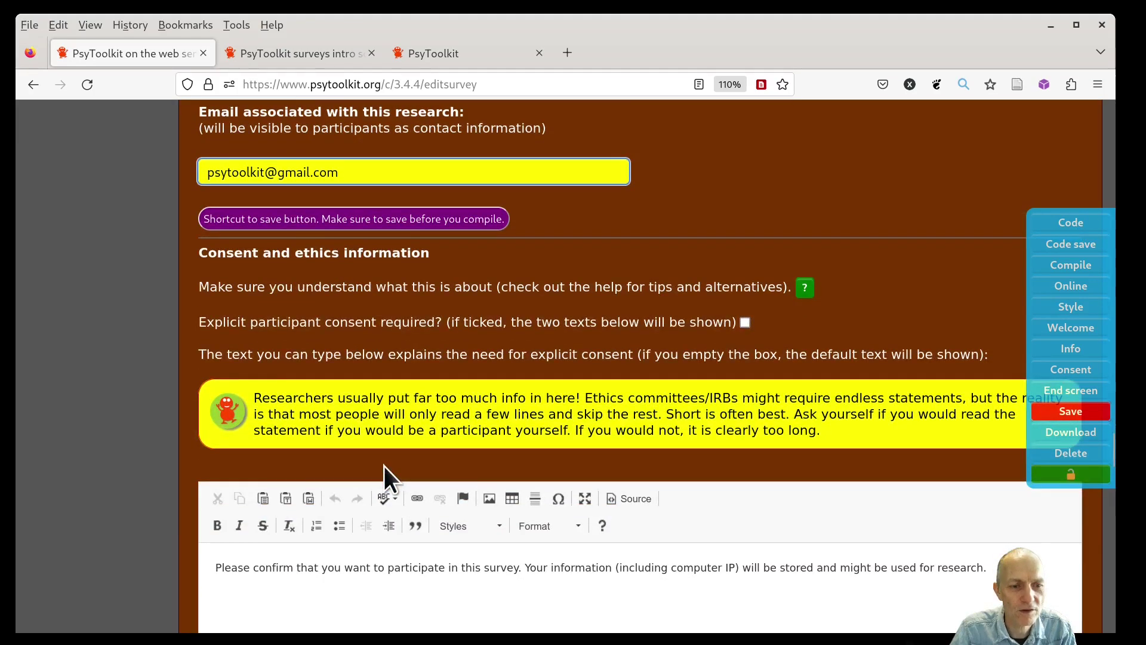
scroll(304, 481, "down", 5)
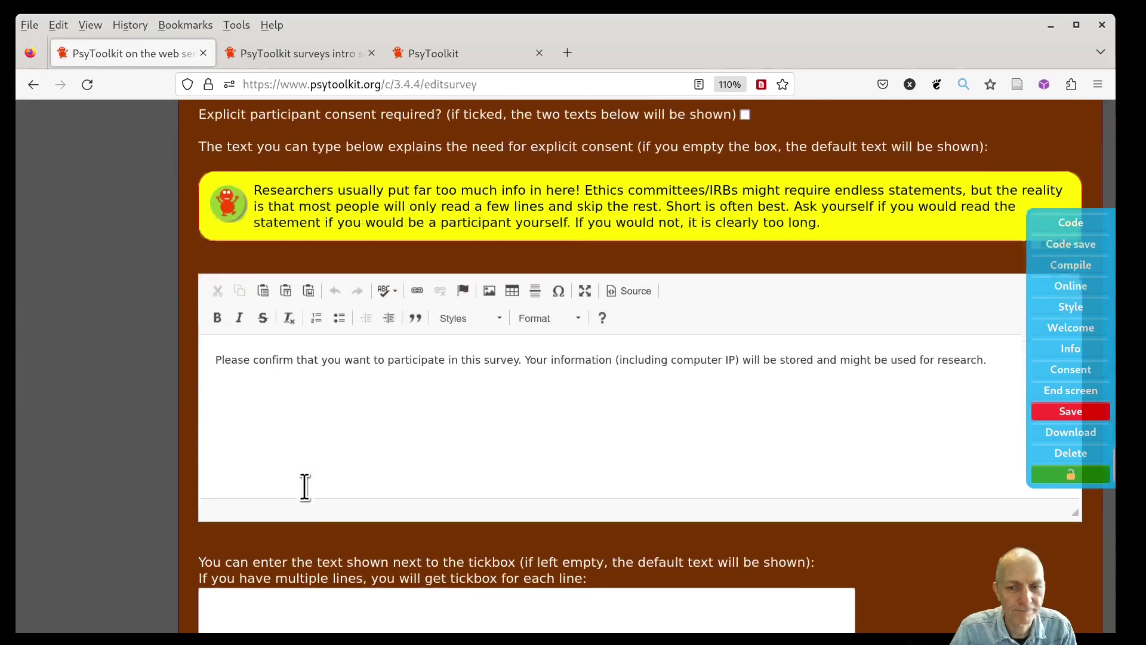
scroll(303, 480, "down", 2)
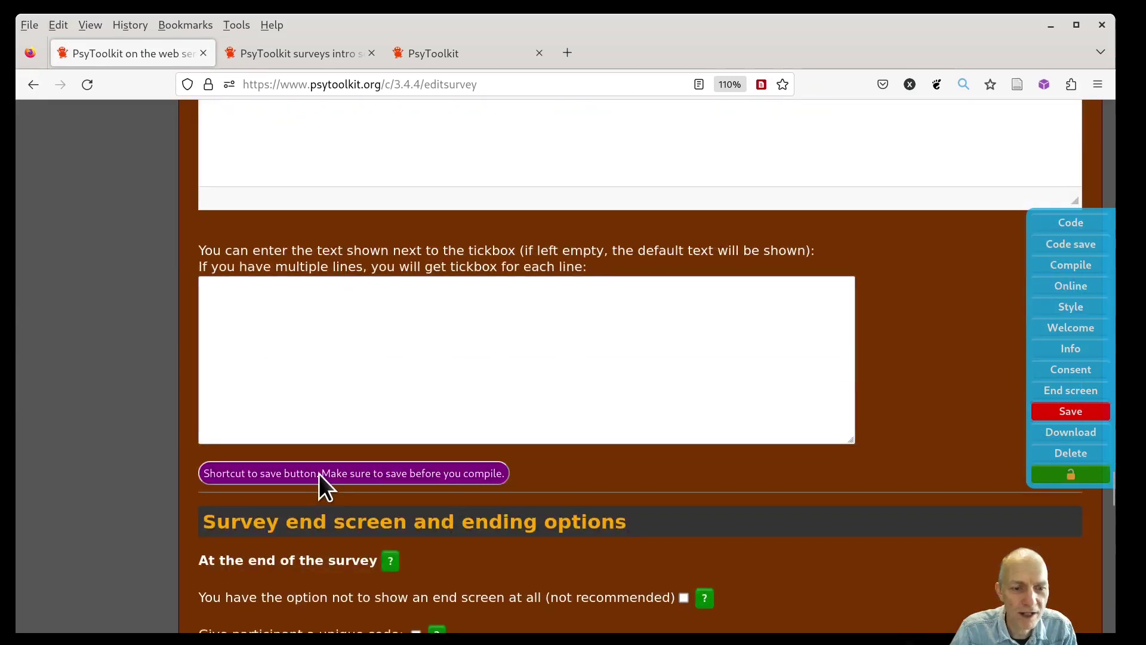
scroll(307, 479, "down", 2)
scroll(286, 454, "down", 1)
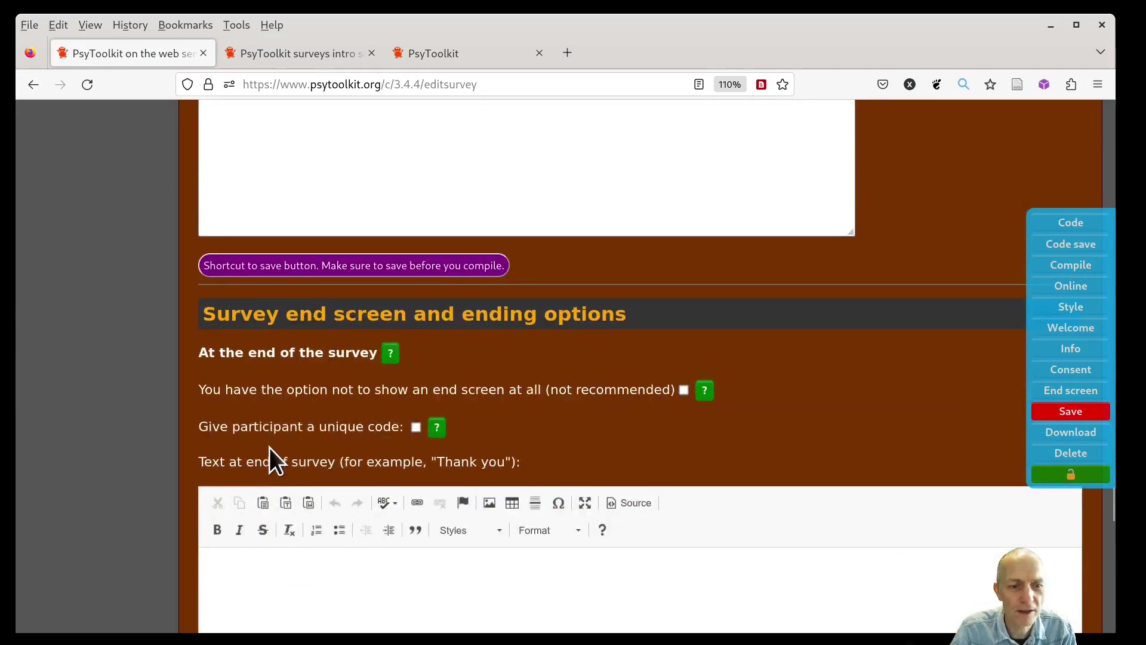
scroll(268, 449, "down", 3)
left_click(273, 440)
type("Thank you")
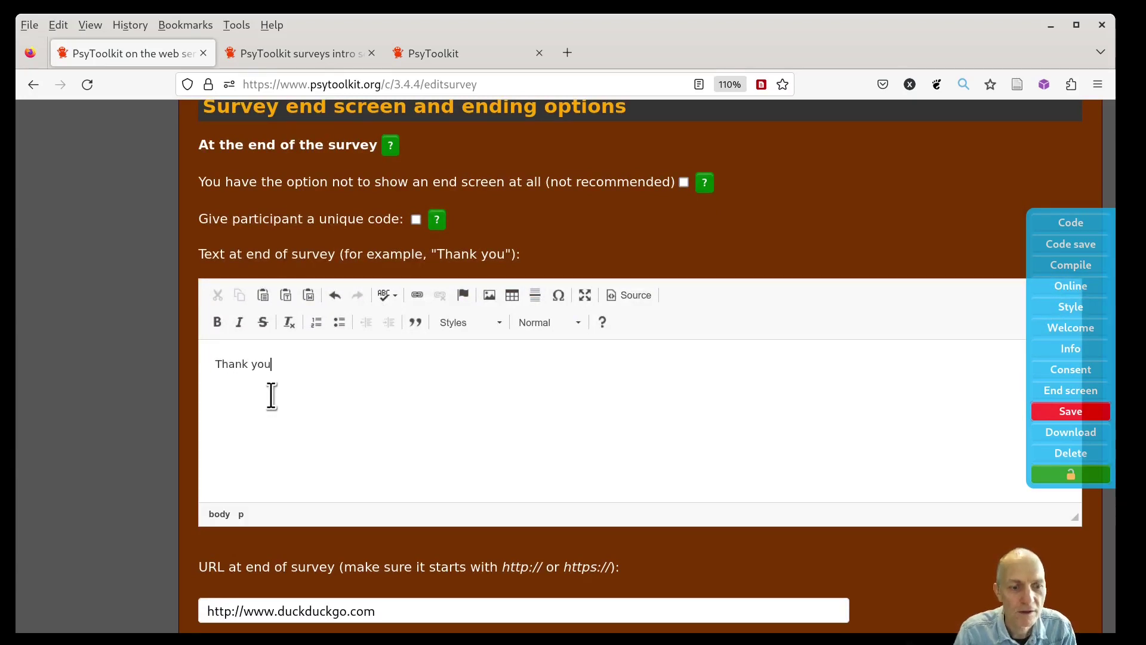
Step: Review the remaining ending and participant computer options, and save the survey information
scroll(277, 406, "down", 2)
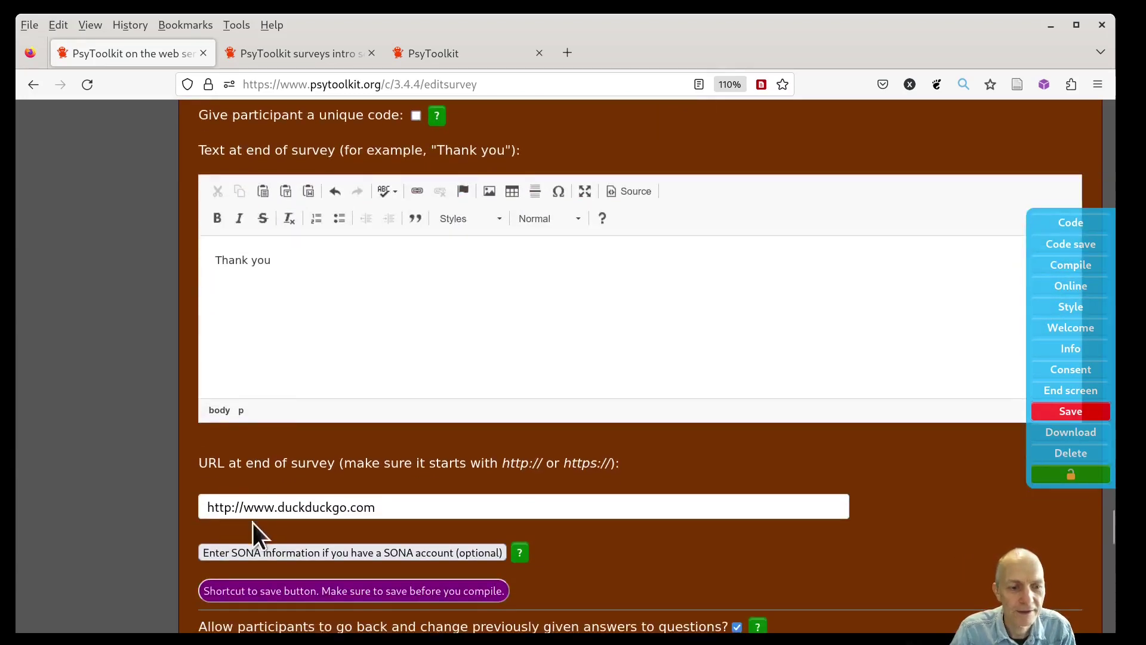
scroll(411, 537, "down", 4)
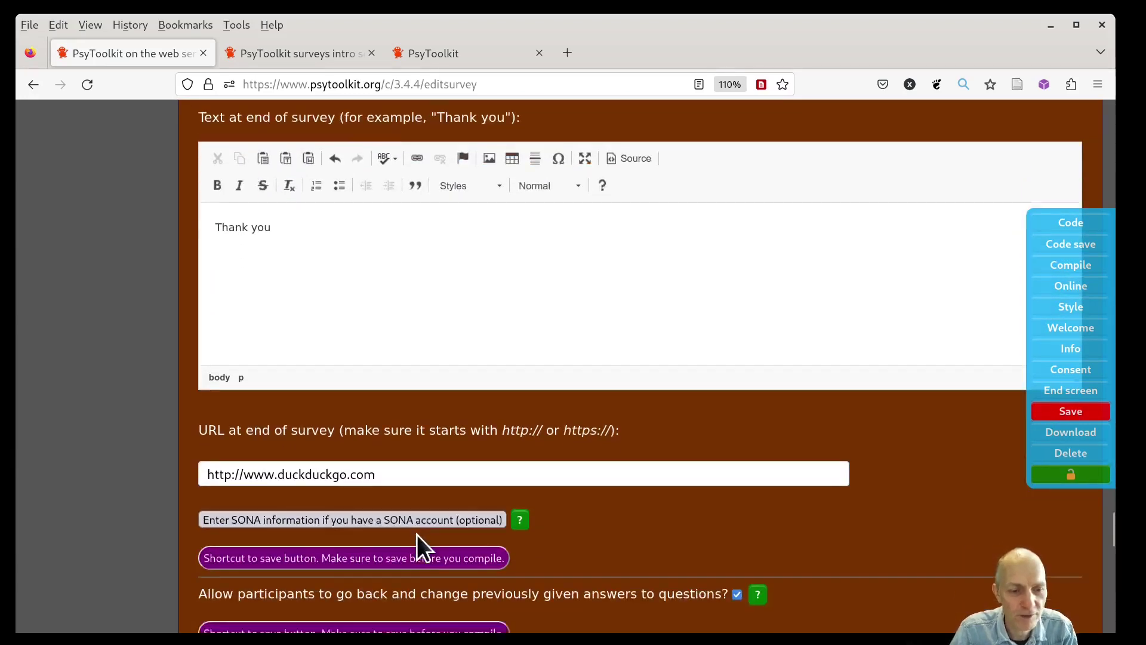
scroll(197, 470, "down", 1)
scroll(196, 469, "down", 1)
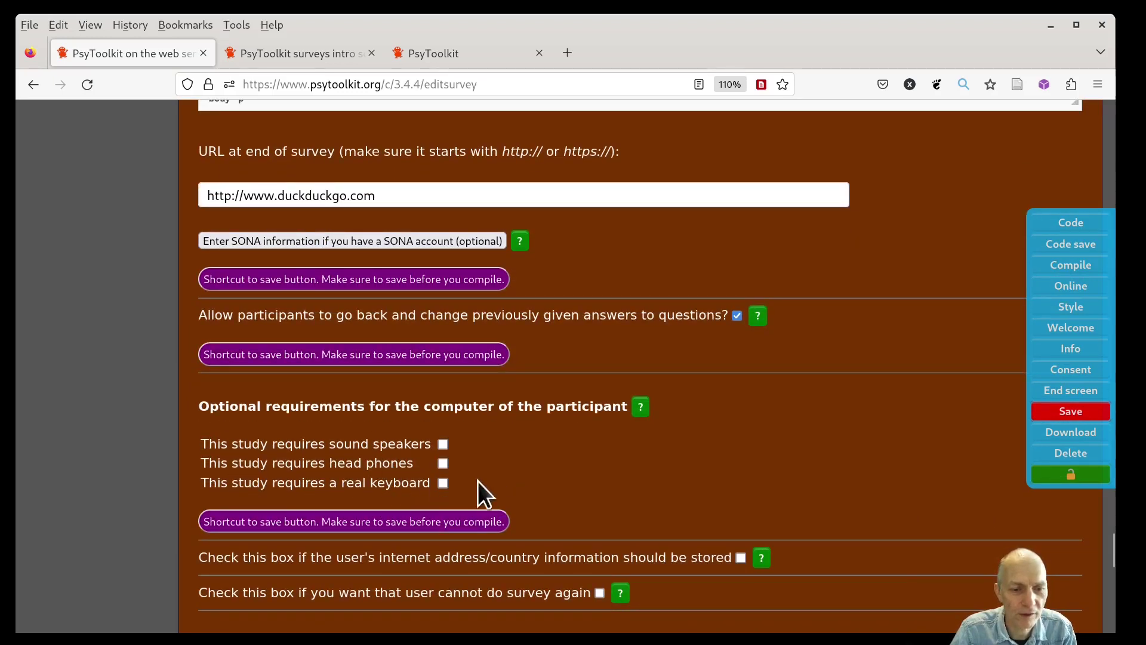
scroll(478, 492, "down", 3)
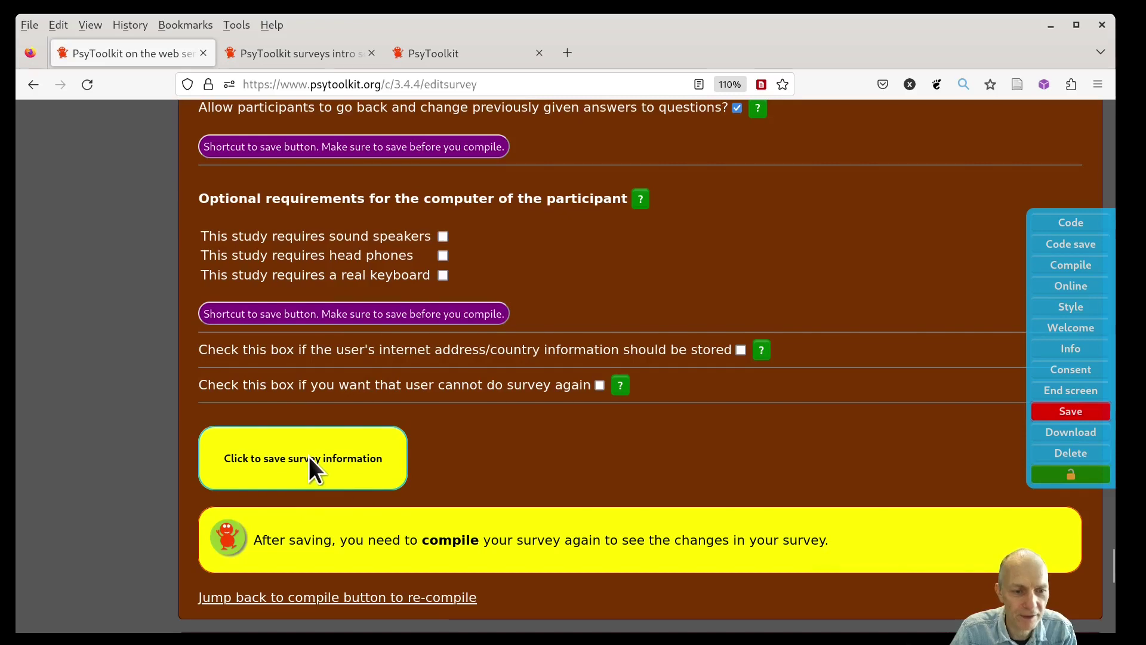
left_click(310, 457)
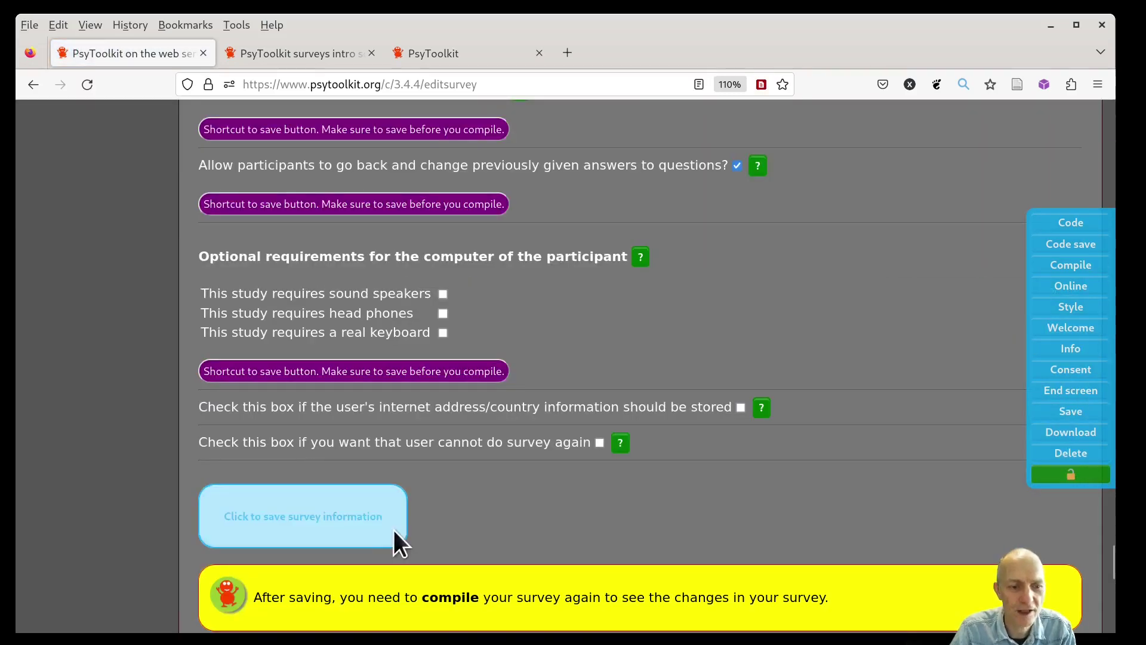
Step: Recompile the survey with the saved changes and open its design-mode test link
left_click(1063, 268)
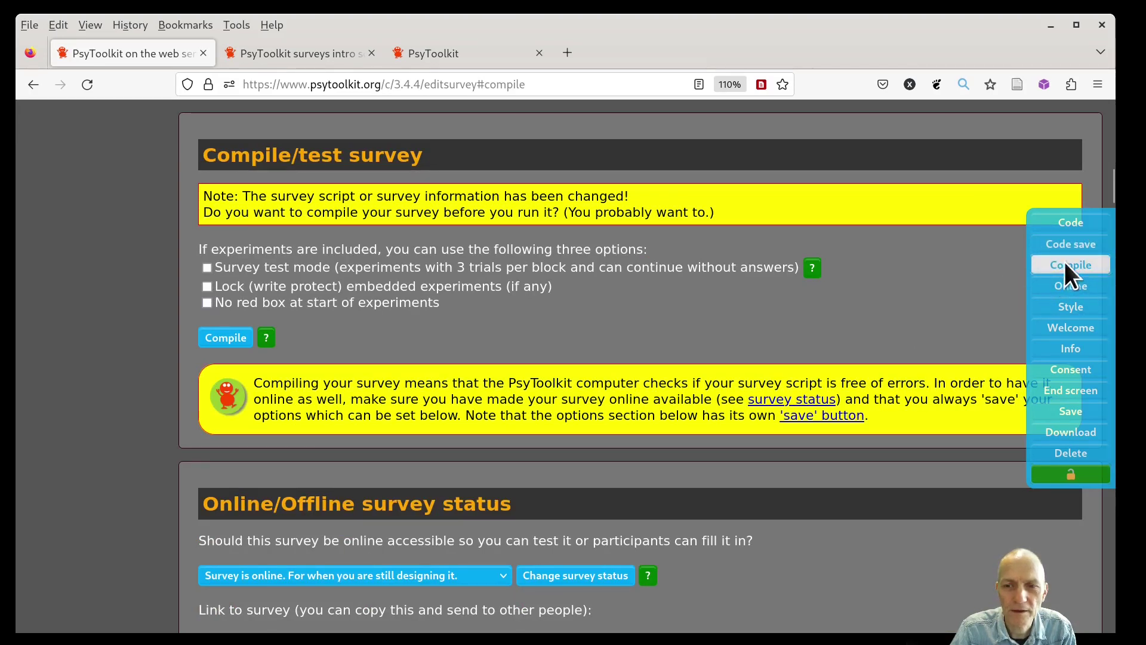
left_click(227, 338)
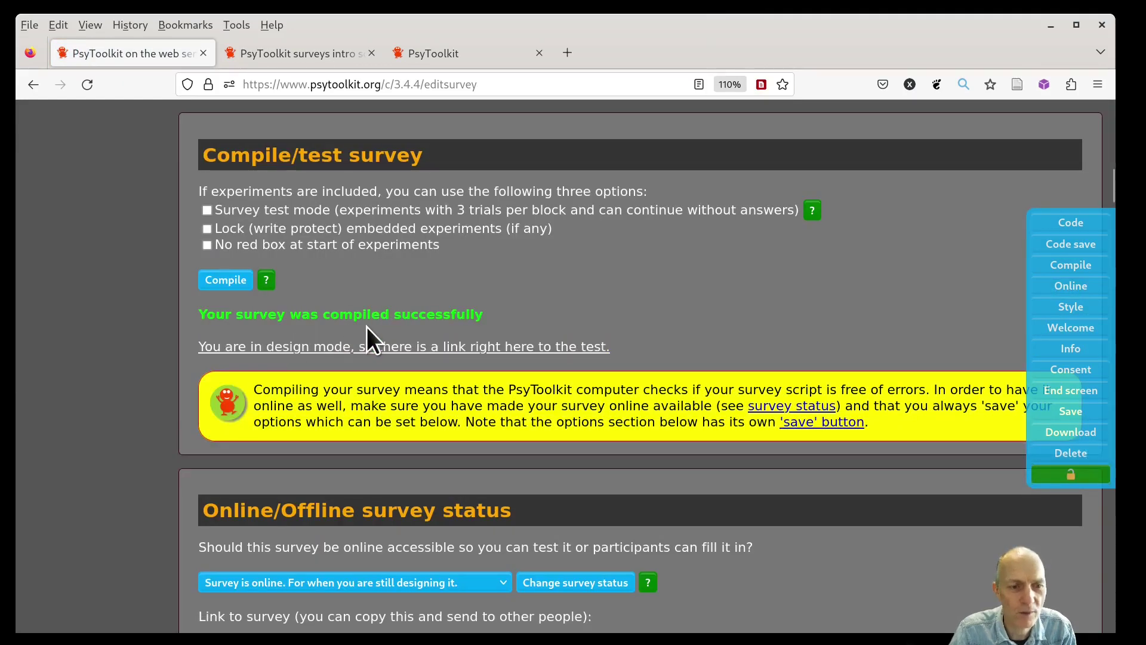
left_click(334, 351)
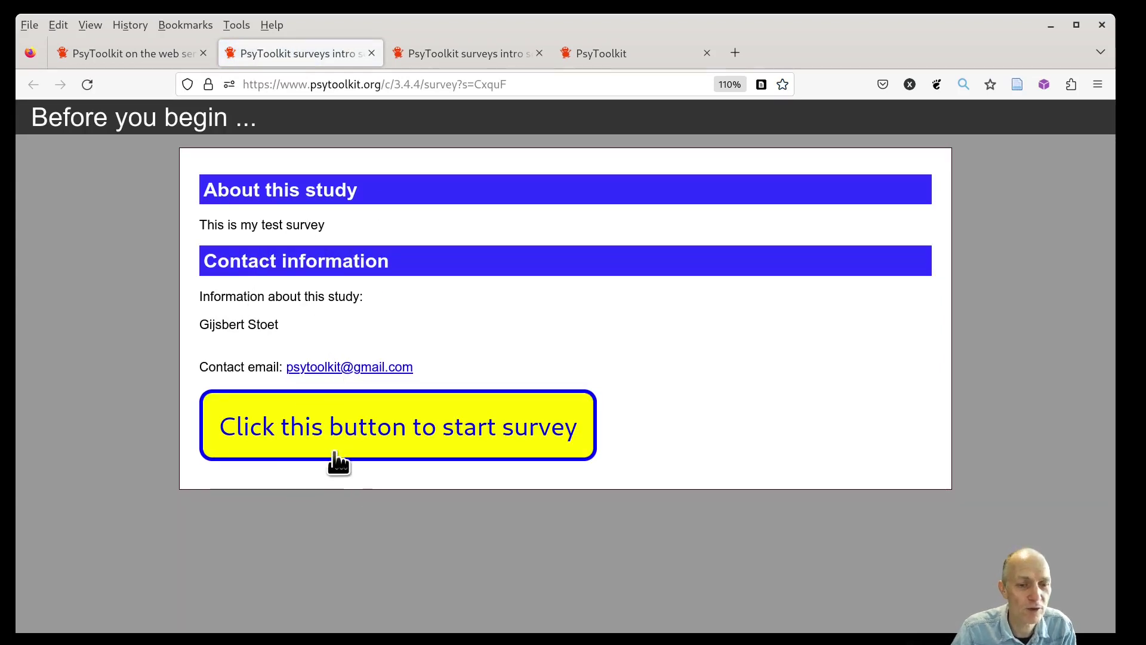
Step: Take the test survey, answering Rice for the food question and Orange juice for the drinks question, and continue to the end URL
left_click(429, 449)
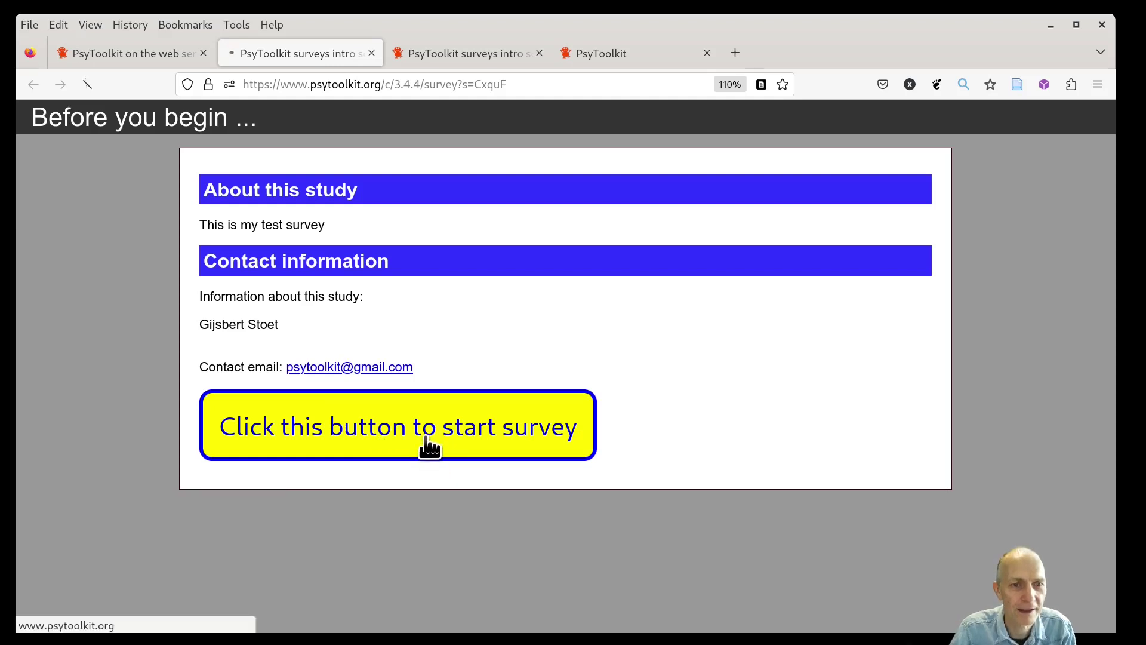
left_click(229, 213)
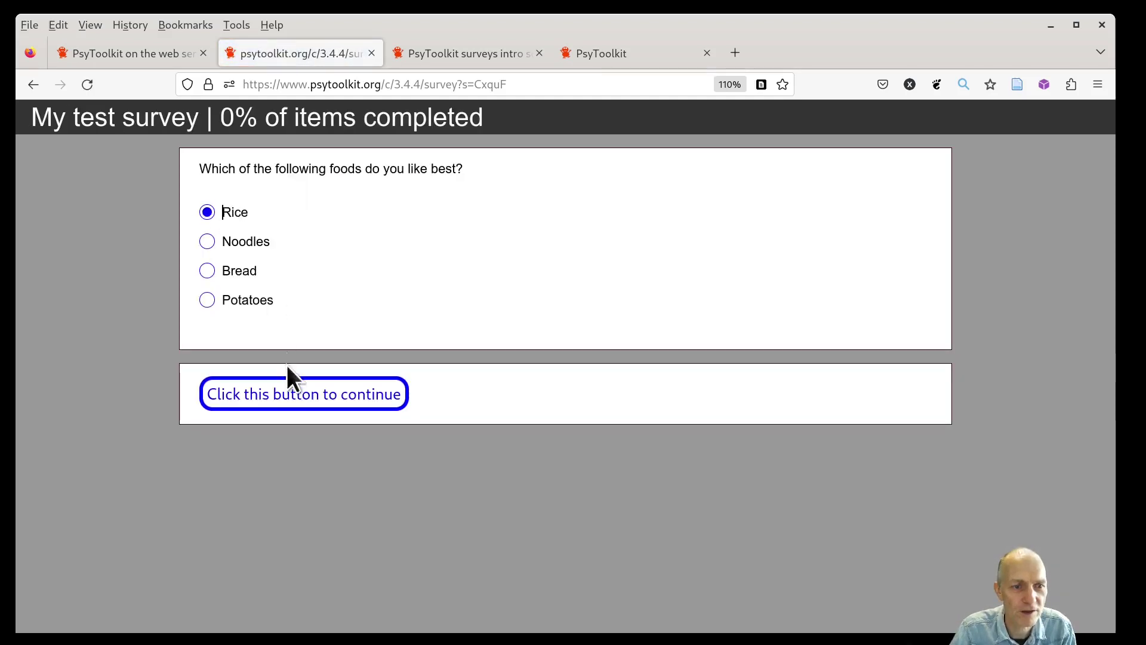
left_click(304, 396)
left_click(245, 242)
left_click(305, 398)
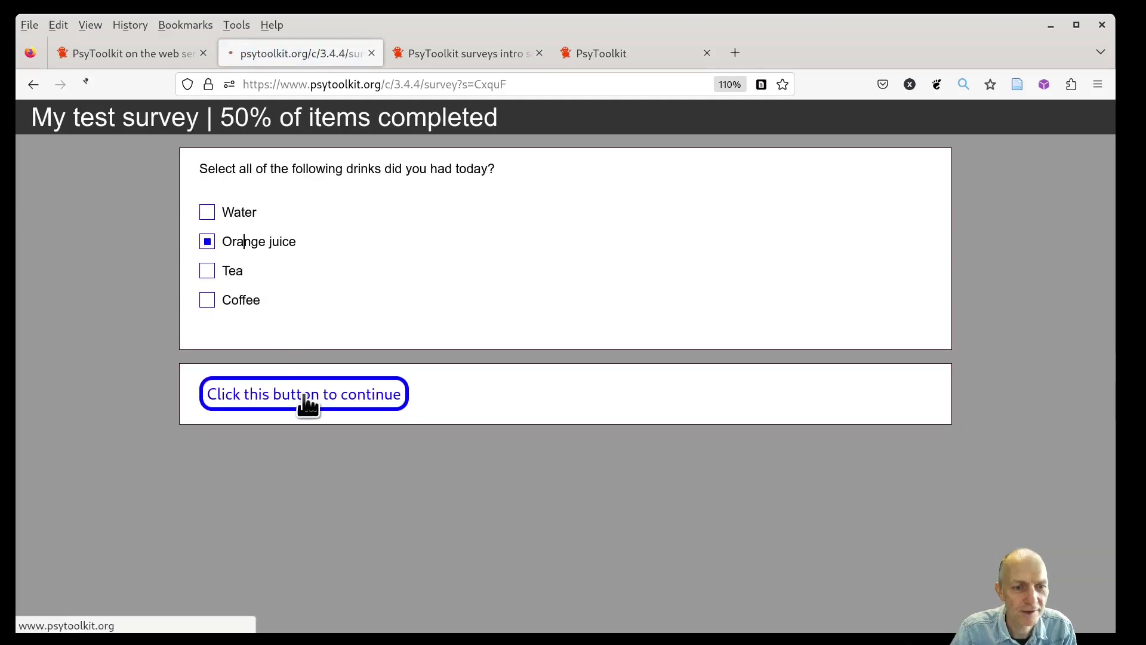
left_click(328, 240)
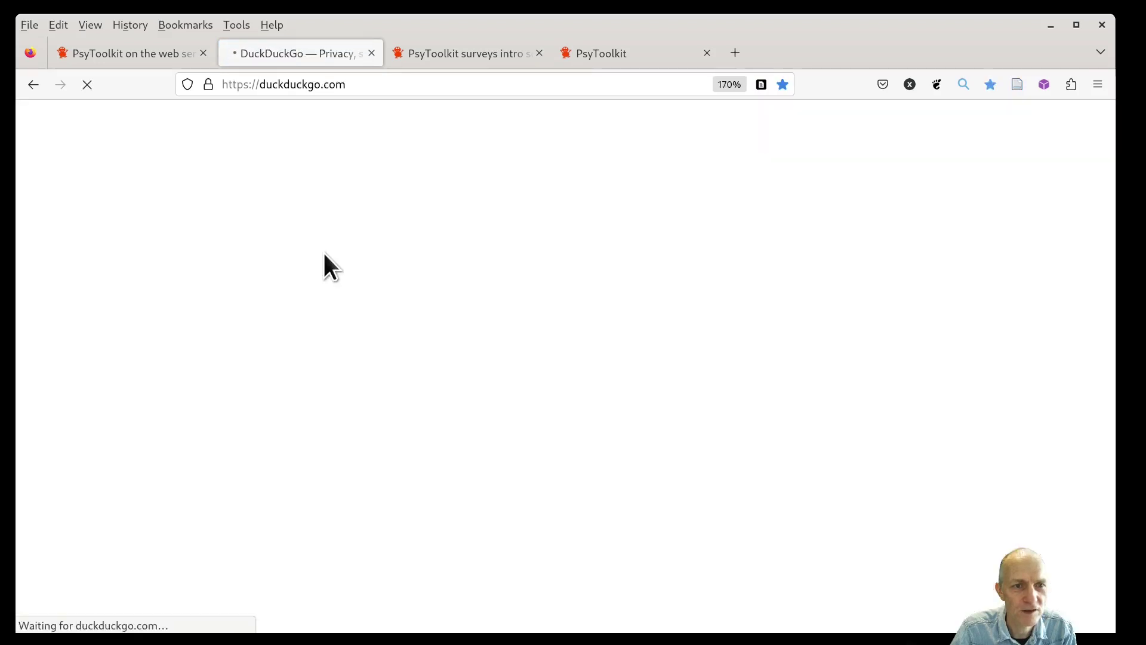
Step: Close the finished survey tab and the other extra tabs, leaving only the survey editor open
left_click(372, 52)
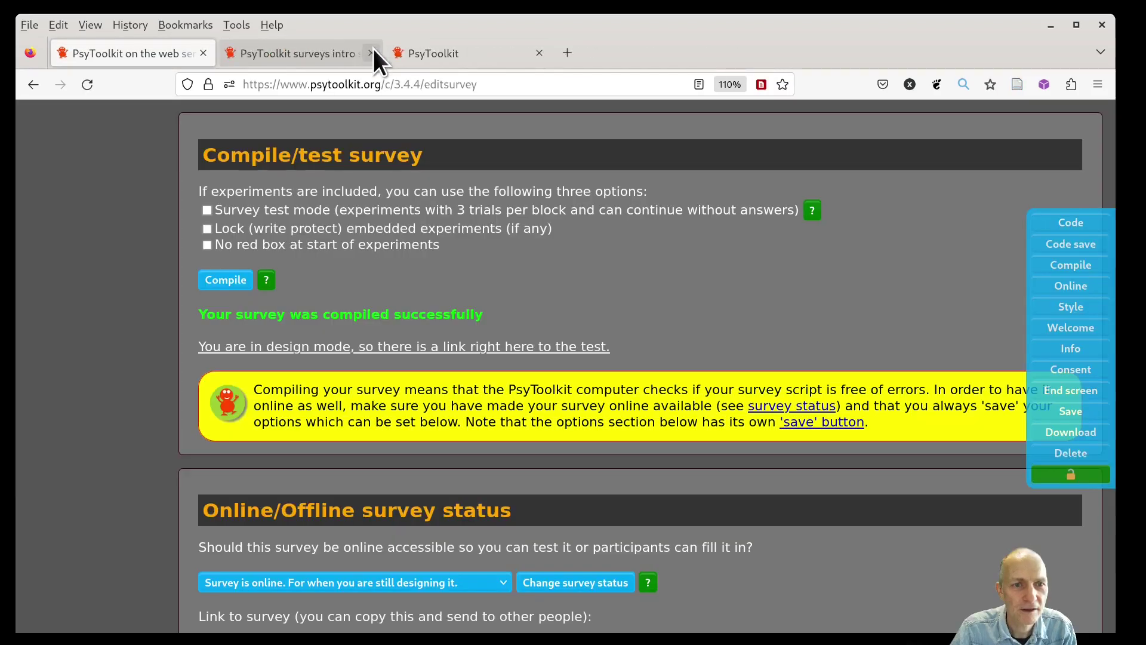
left_click(371, 53)
left_click(370, 52)
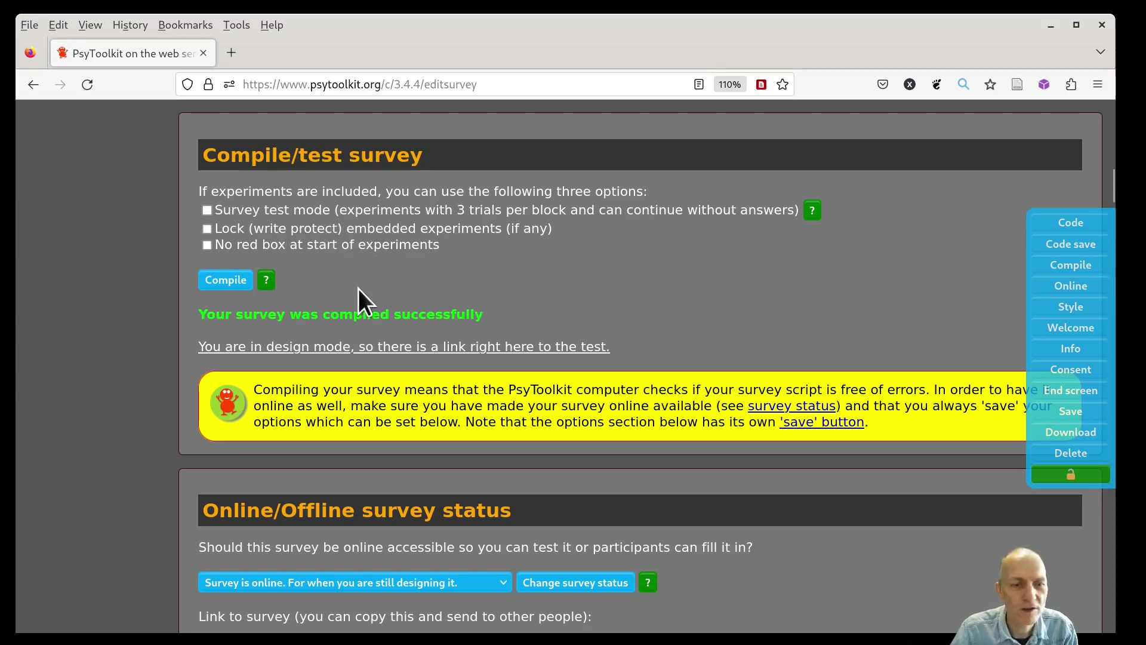
scroll(387, 289, "up", 2)
scroll(387, 288, "up", 10)
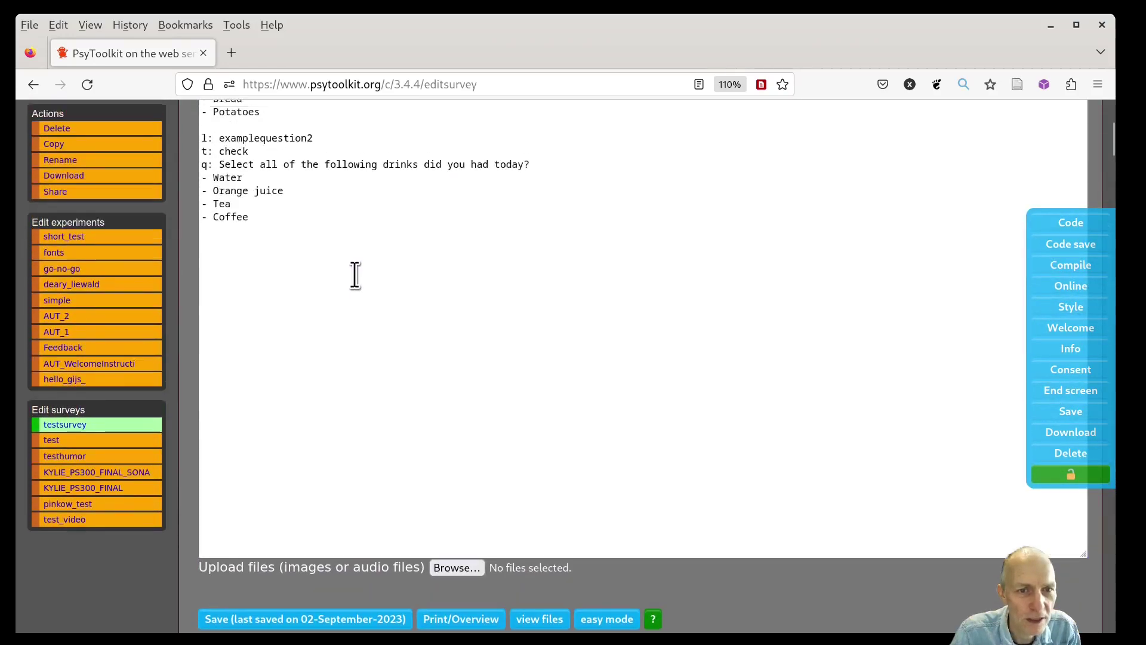
scroll(188, 239, "down", 8)
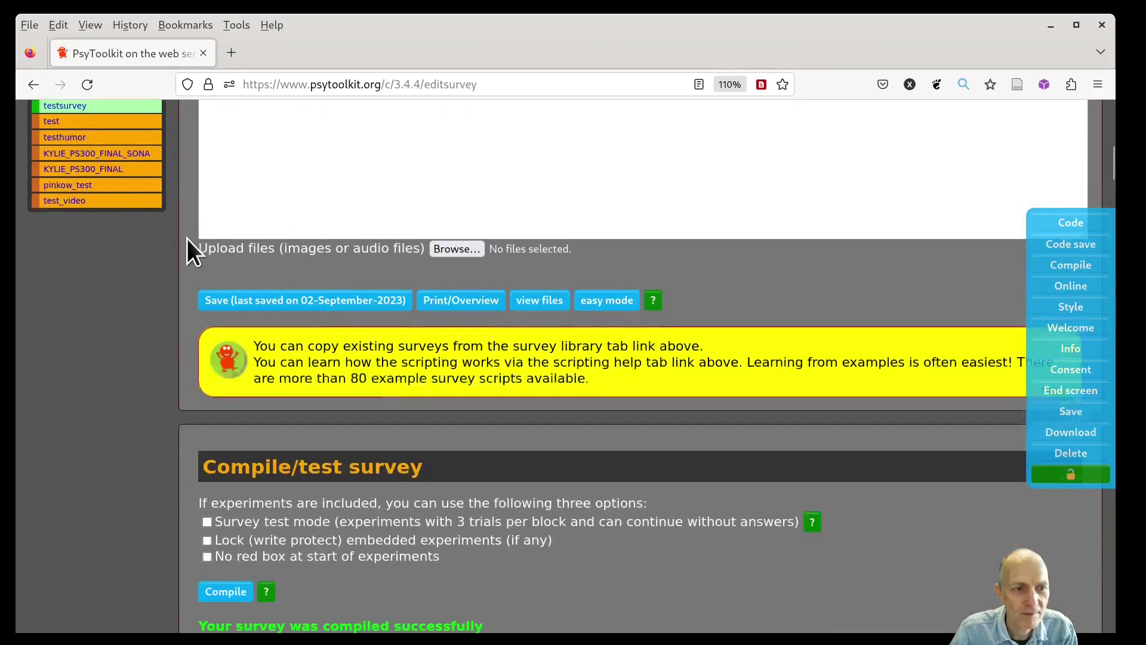
scroll(188, 239, "up", 2)
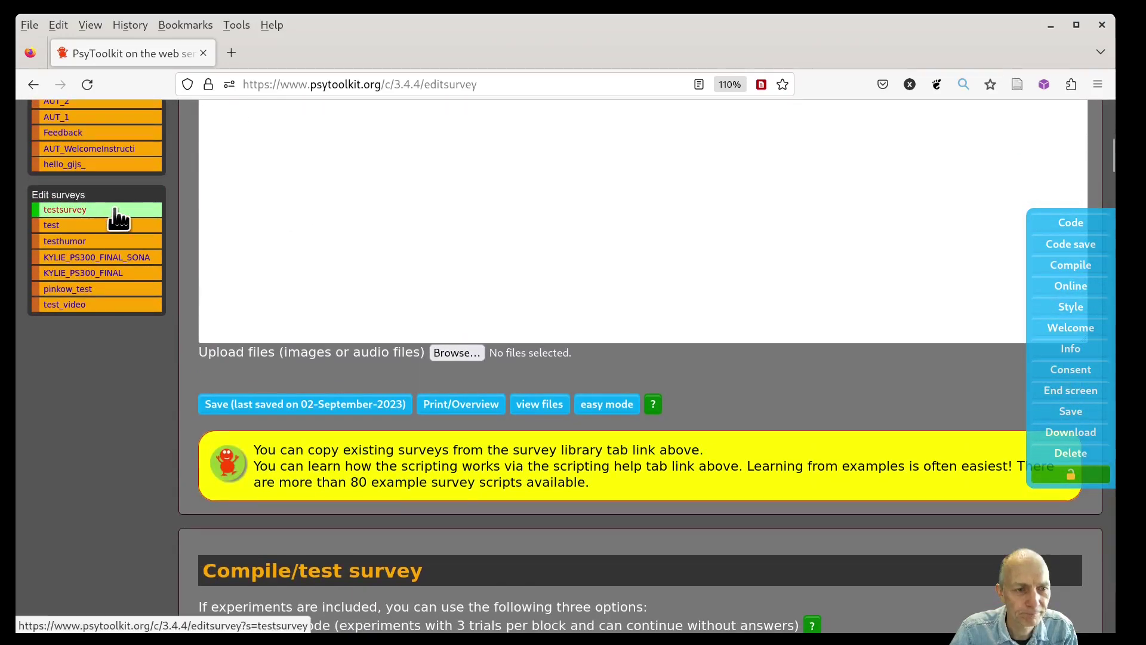
scroll(286, 247, "down", 1)
scroll(287, 246, "down", 4)
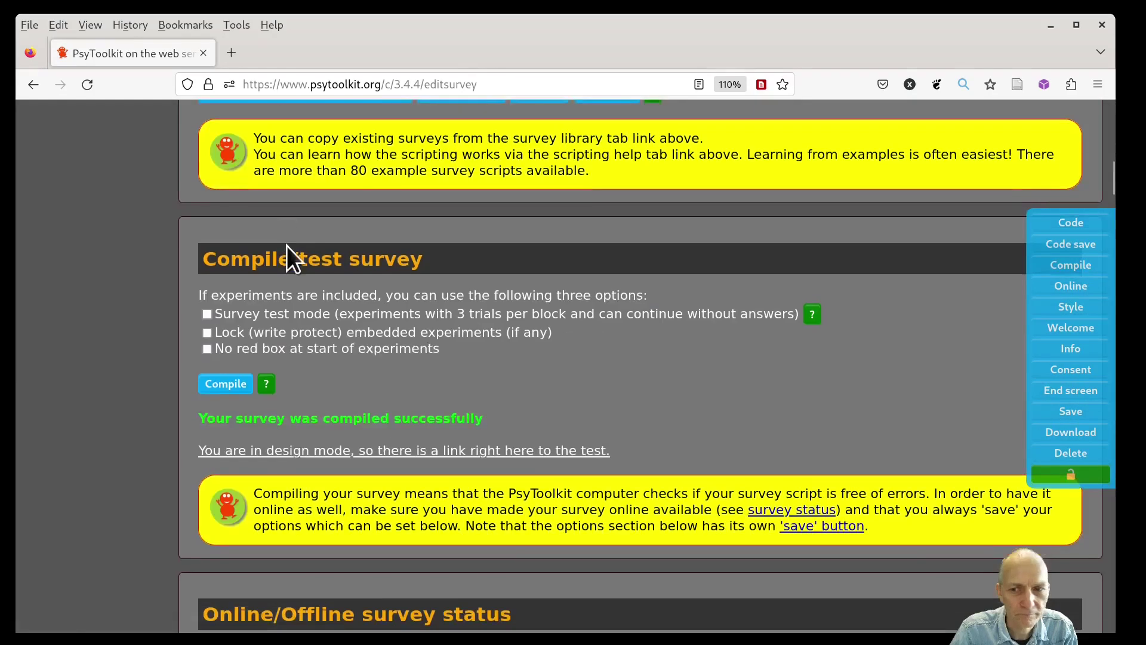
Step: Enter "id" as the In variable for information received from the survey's calling link
left_click(1084, 289)
scroll(390, 297, "down", 3)
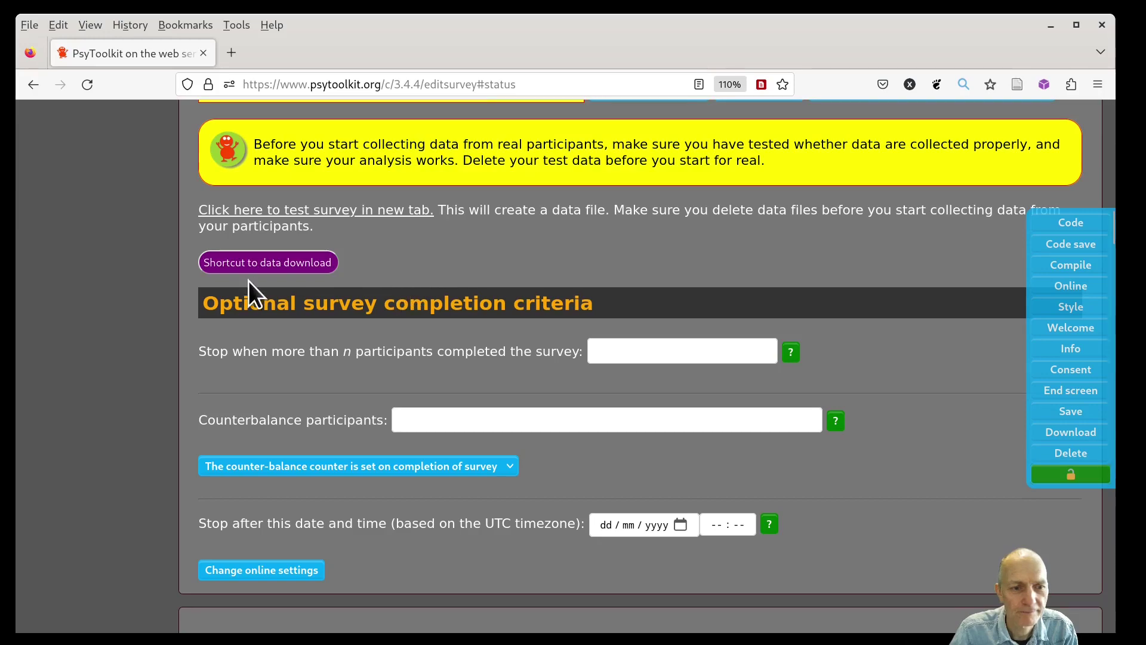
scroll(203, 270, "down", 8)
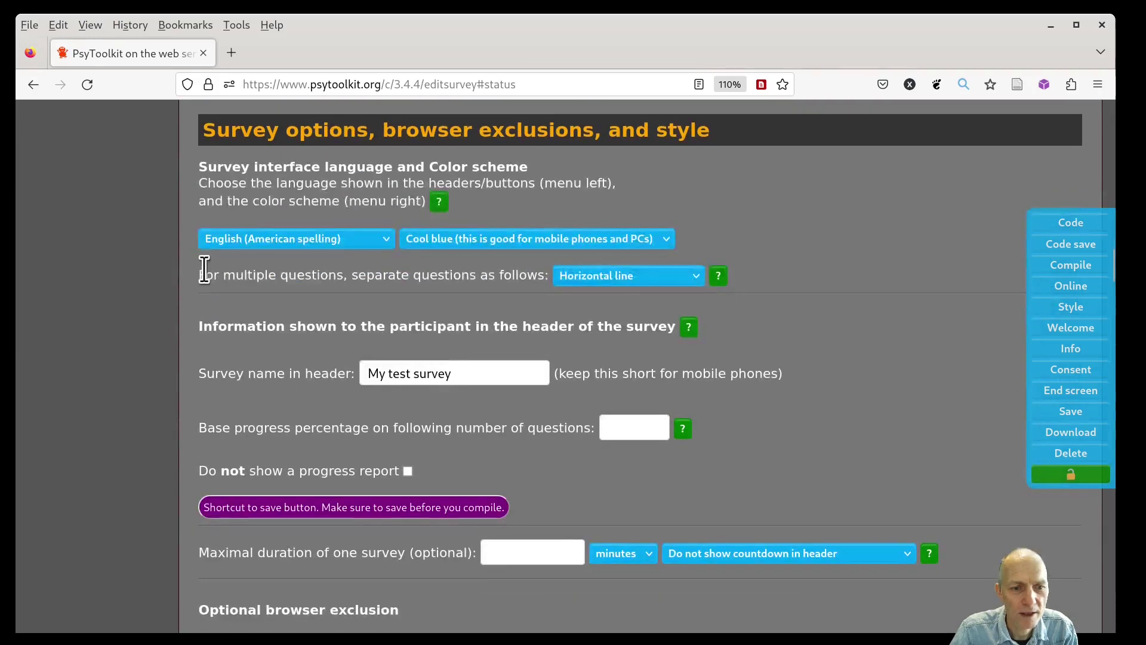
scroll(204, 270, "down", 8)
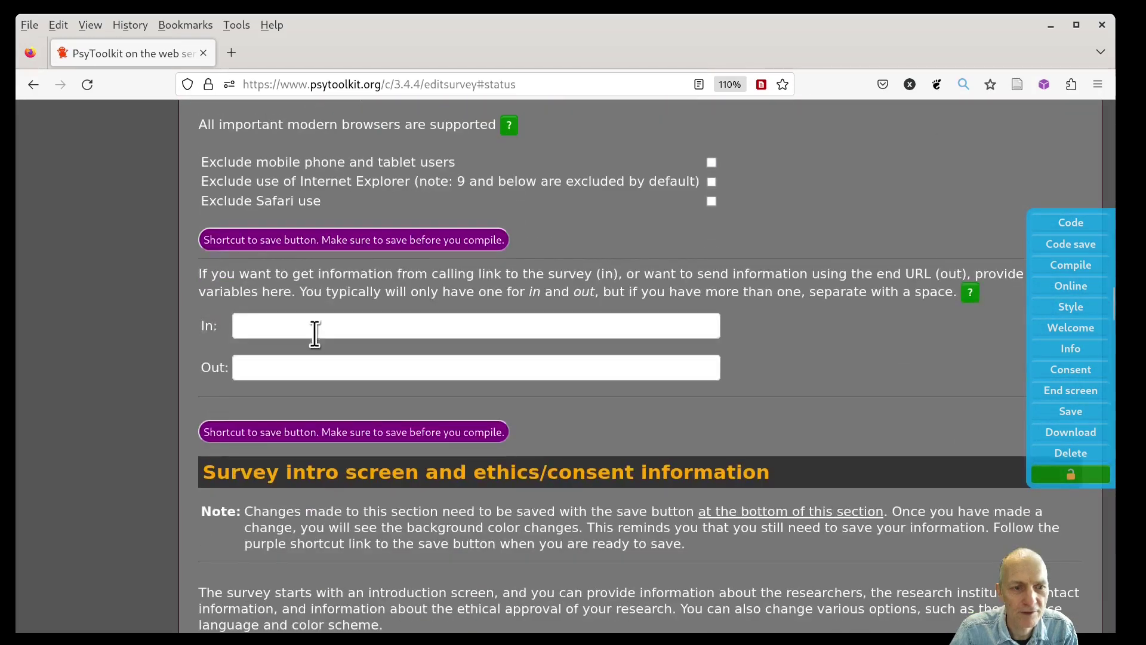
left_click(310, 327)
left_click(309, 365)
left_click(310, 326)
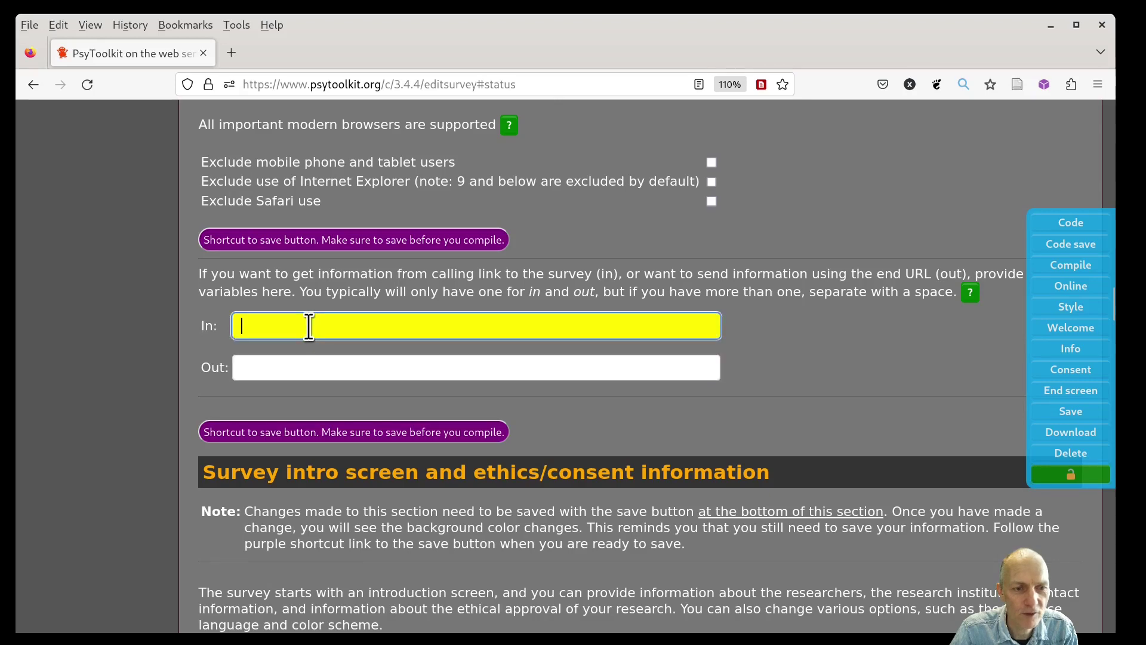
left_click(272, 324)
left_click(273, 324)
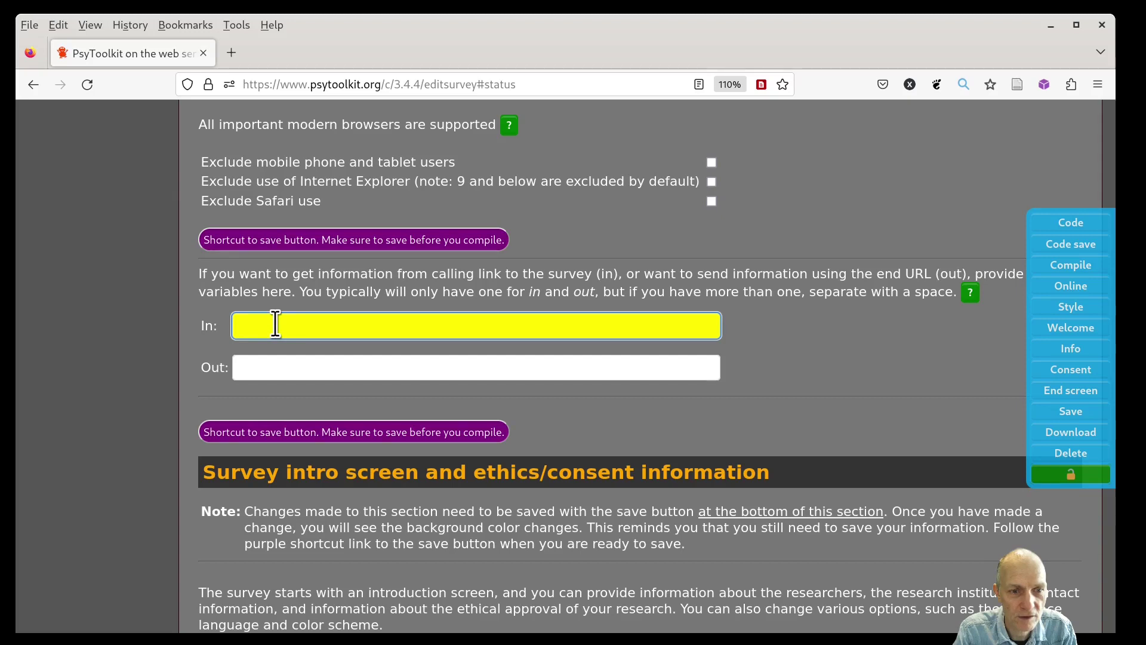
type("id")
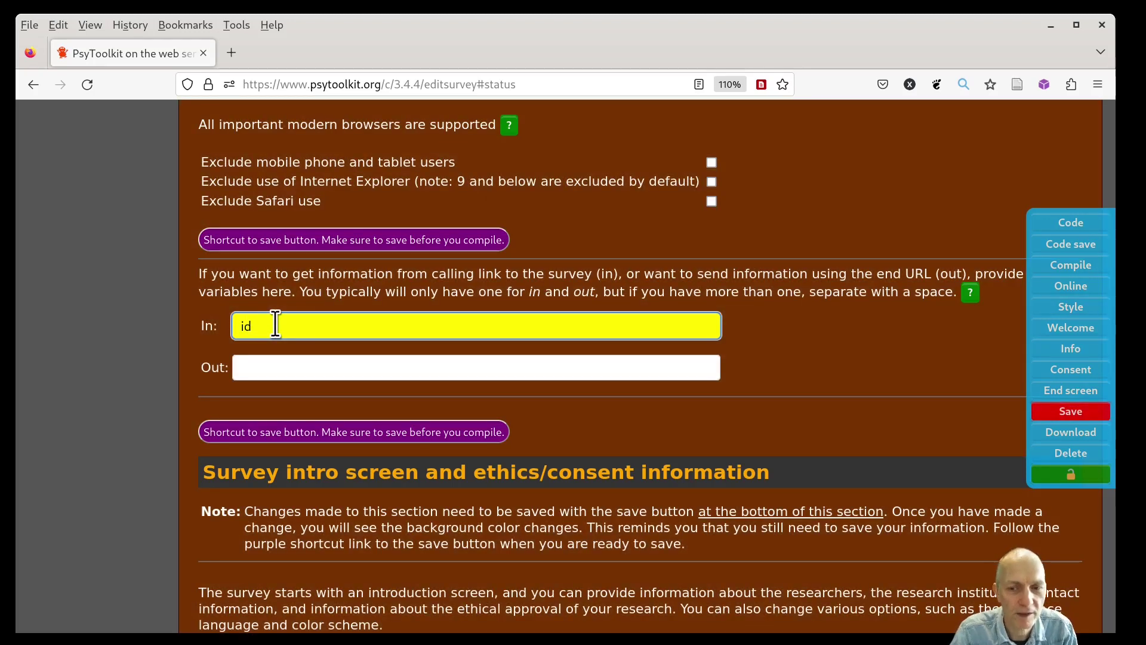
Step: Save the survey information with the new In variable and recompile the survey
left_click(178, 358)
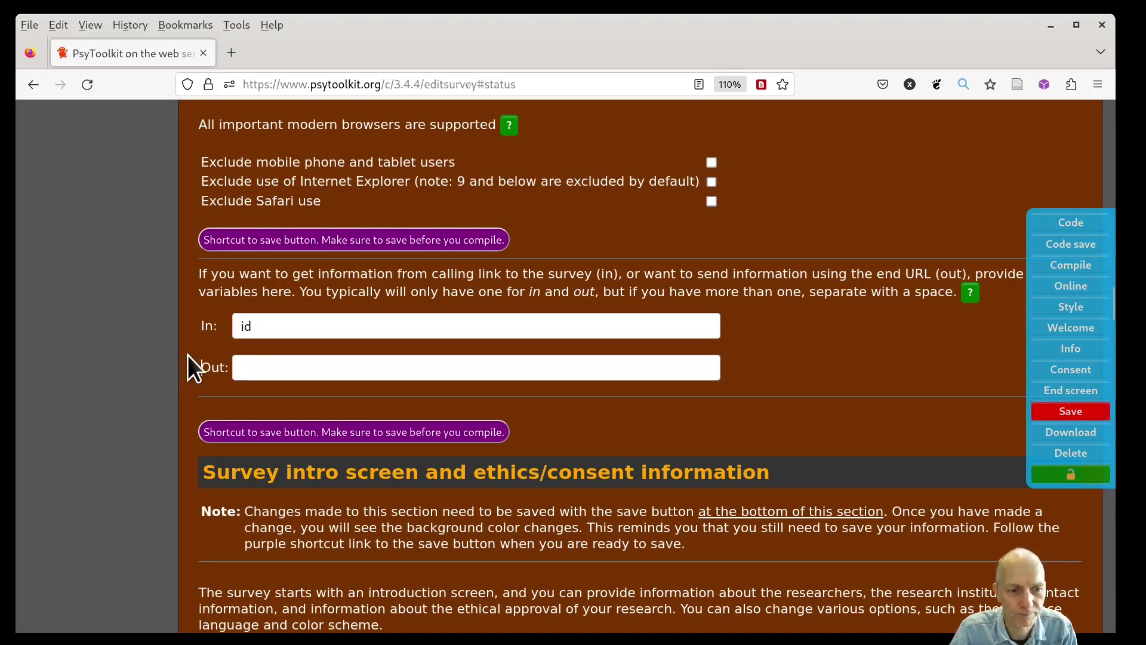
scroll(188, 356, "down", 3)
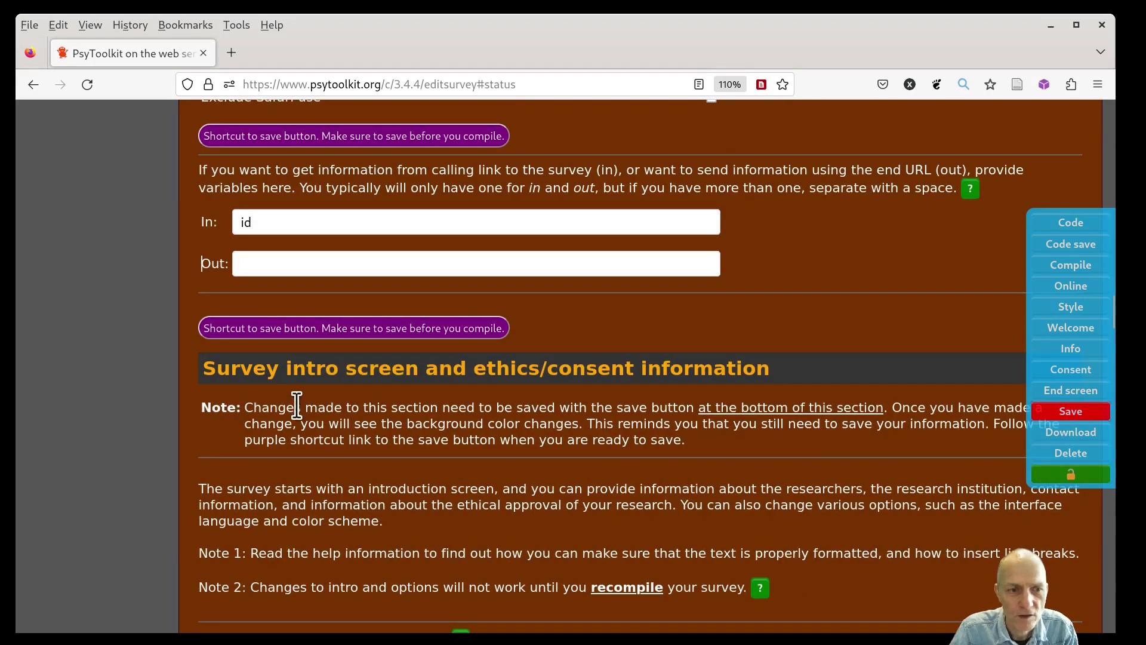
left_click(1098, 411)
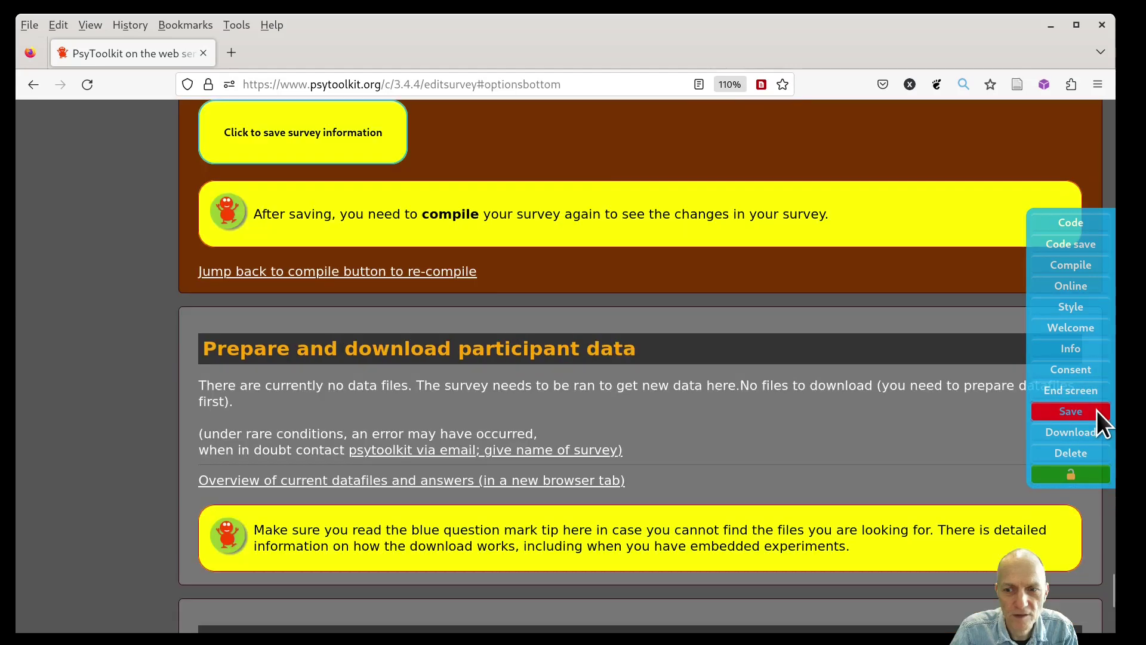
left_click(257, 131)
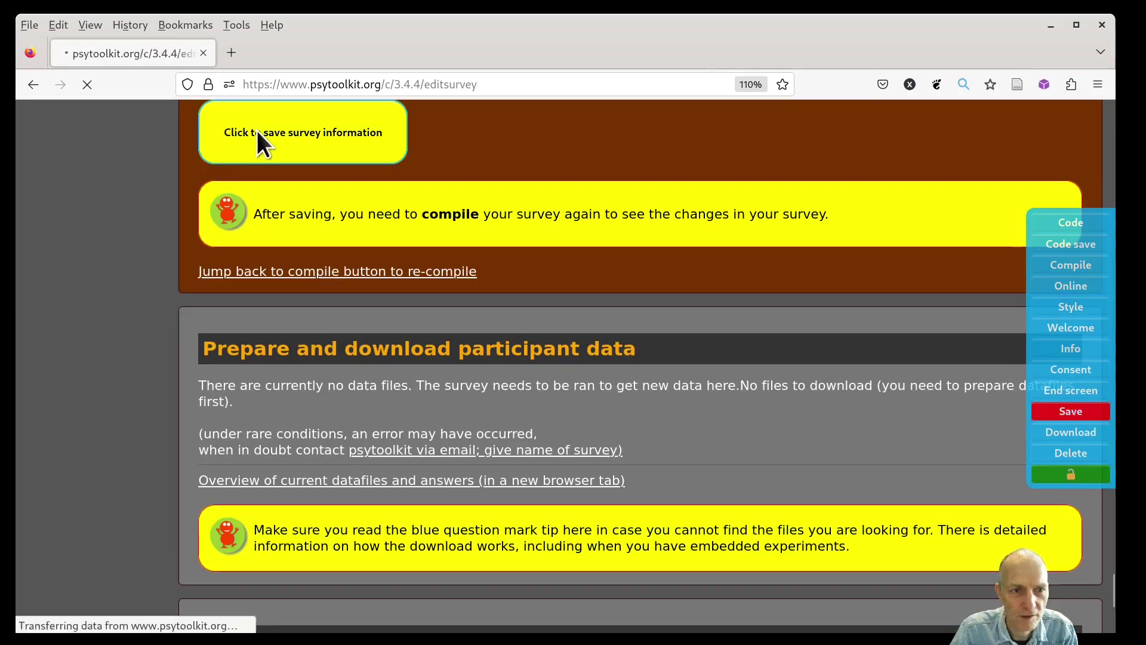
left_click(277, 266)
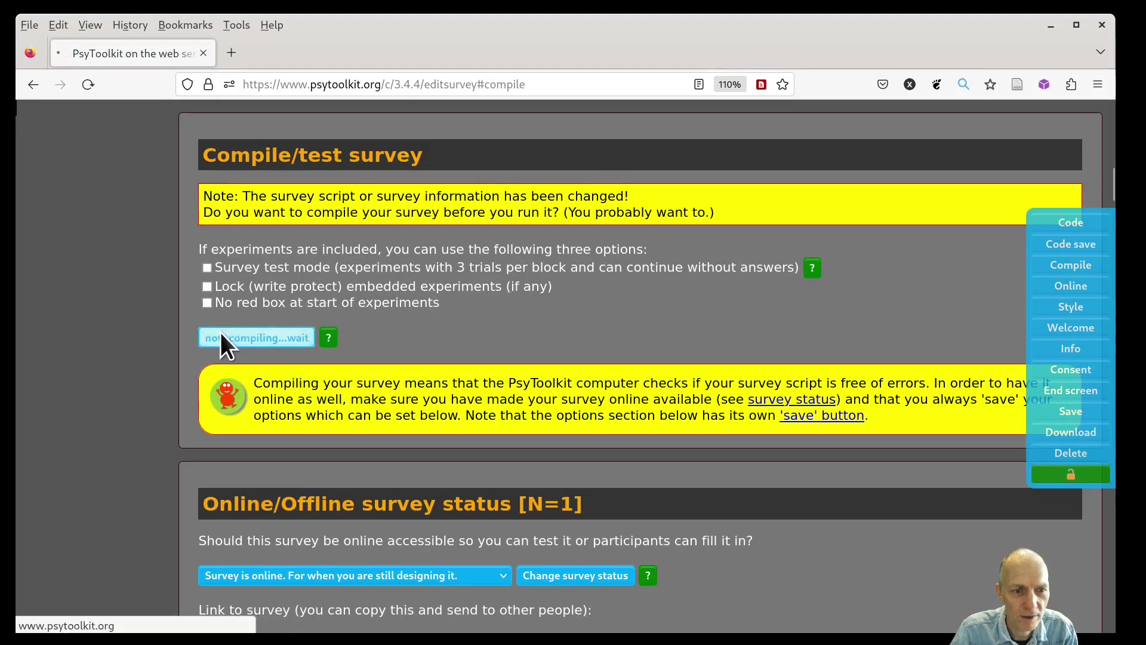
left_click(224, 336)
scroll(166, 292, "up", 15)
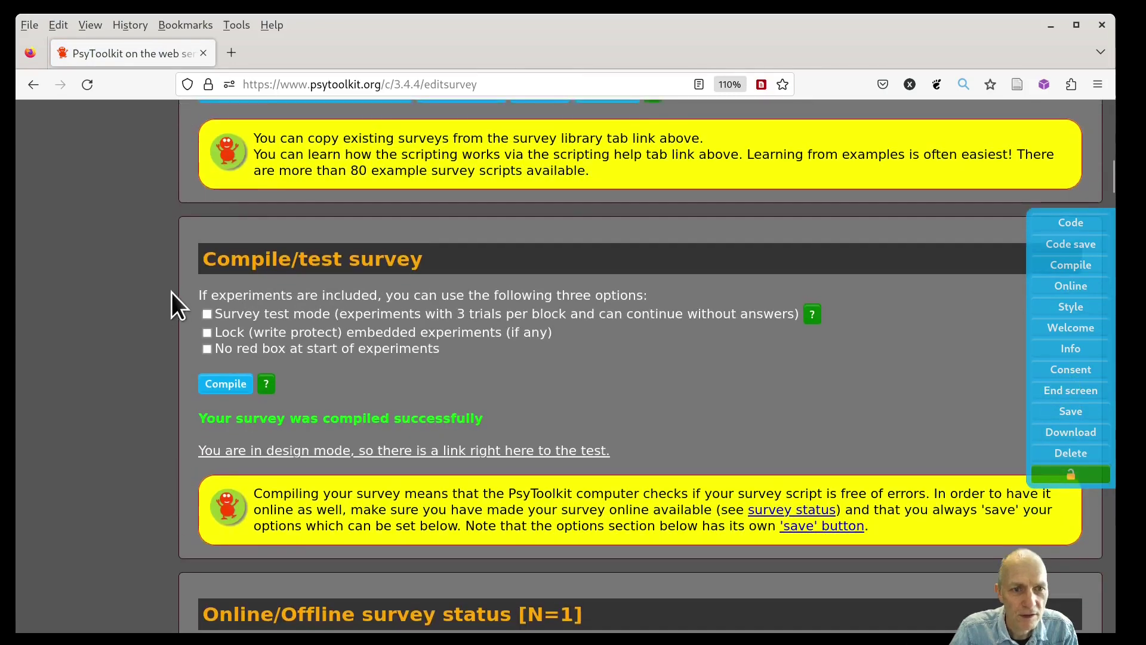
Step: Copy the survey's online link to the clipboard from the Online/Offline survey status section
scroll(191, 301, "down", 10)
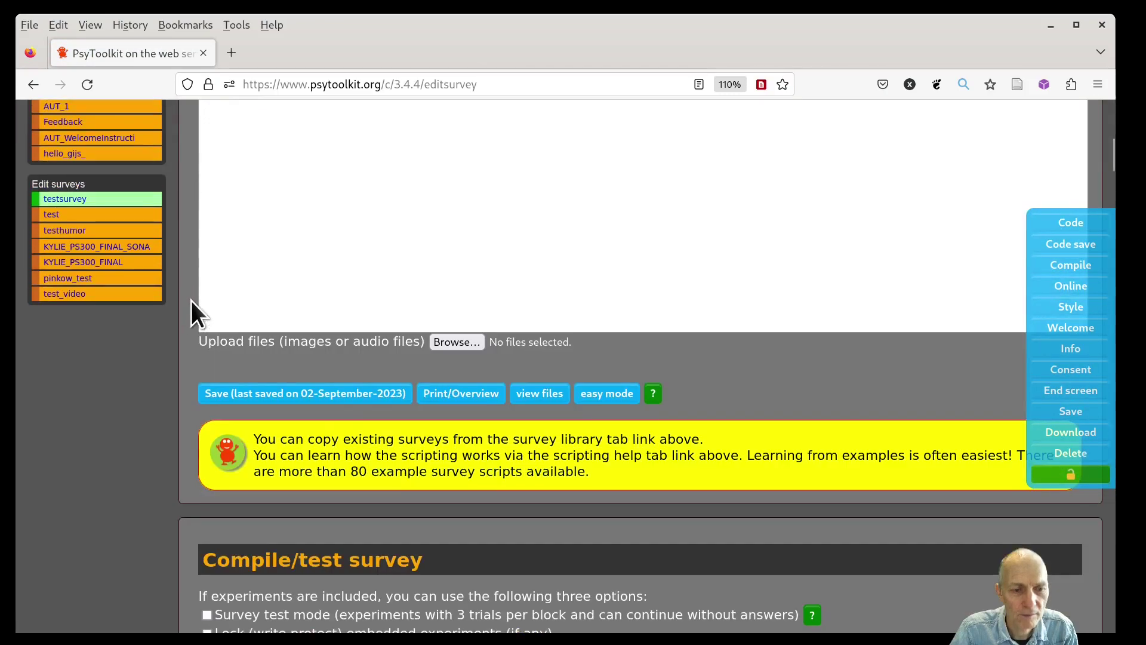
scroll(175, 302, "down", 3)
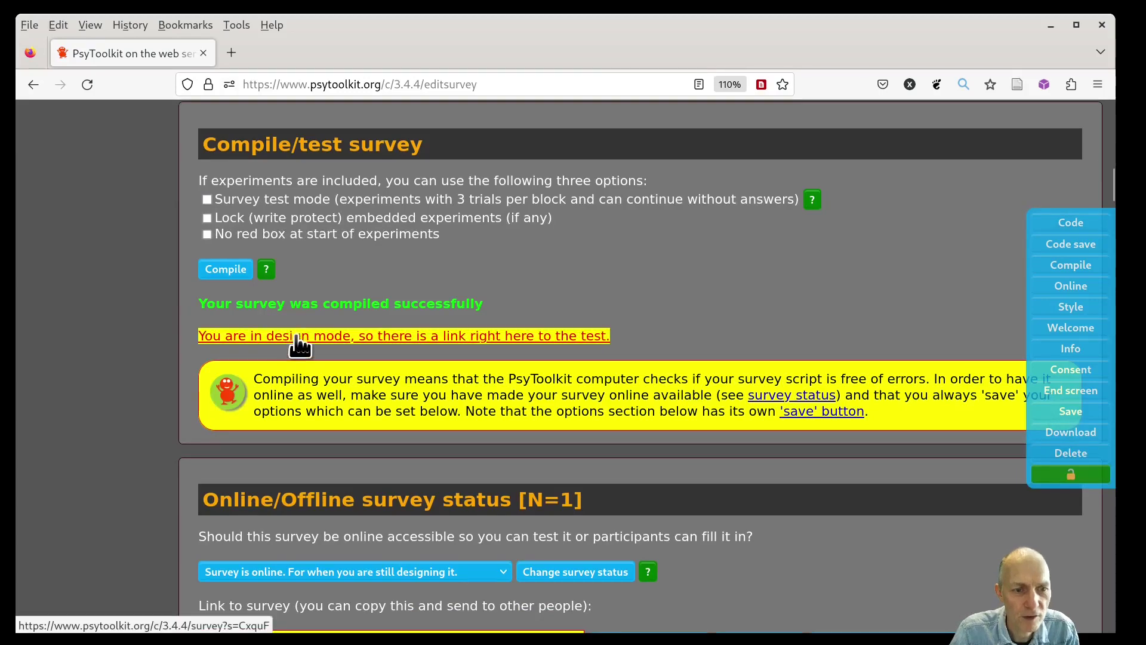
scroll(307, 343, "down", 9)
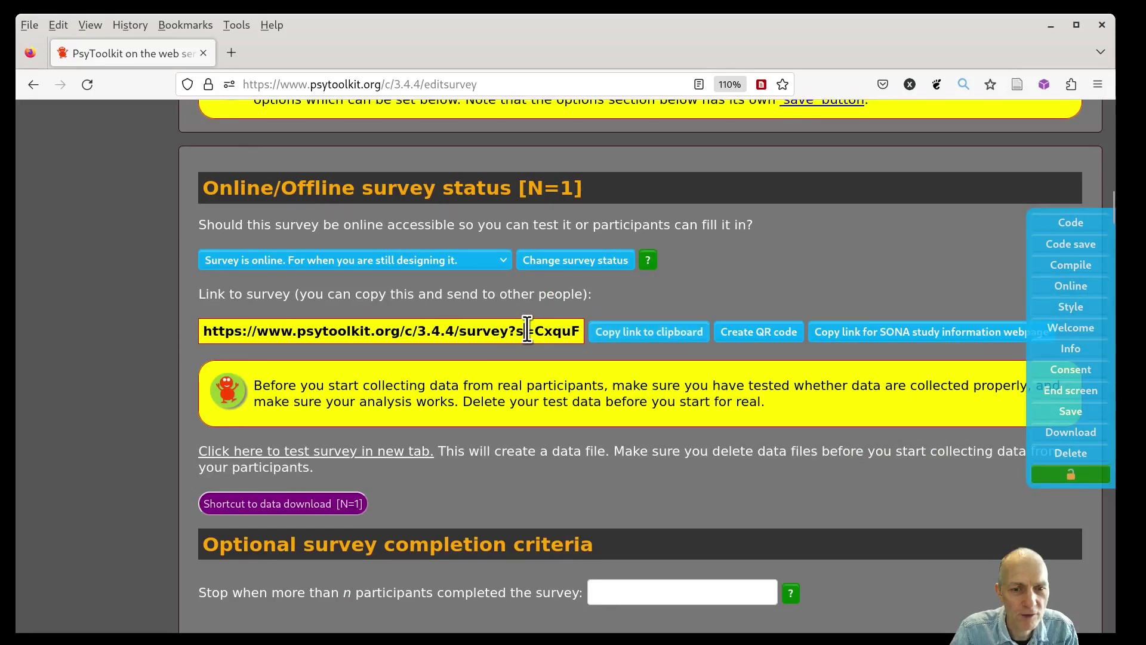
left_click(527, 330)
left_click(551, 338)
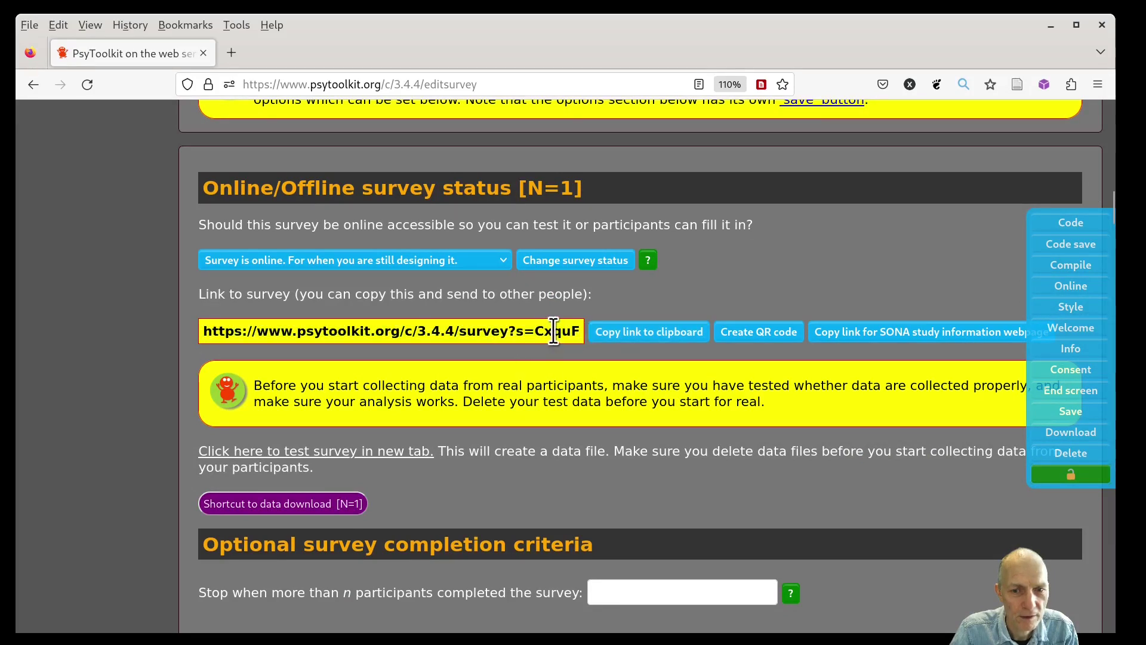
left_click(637, 332)
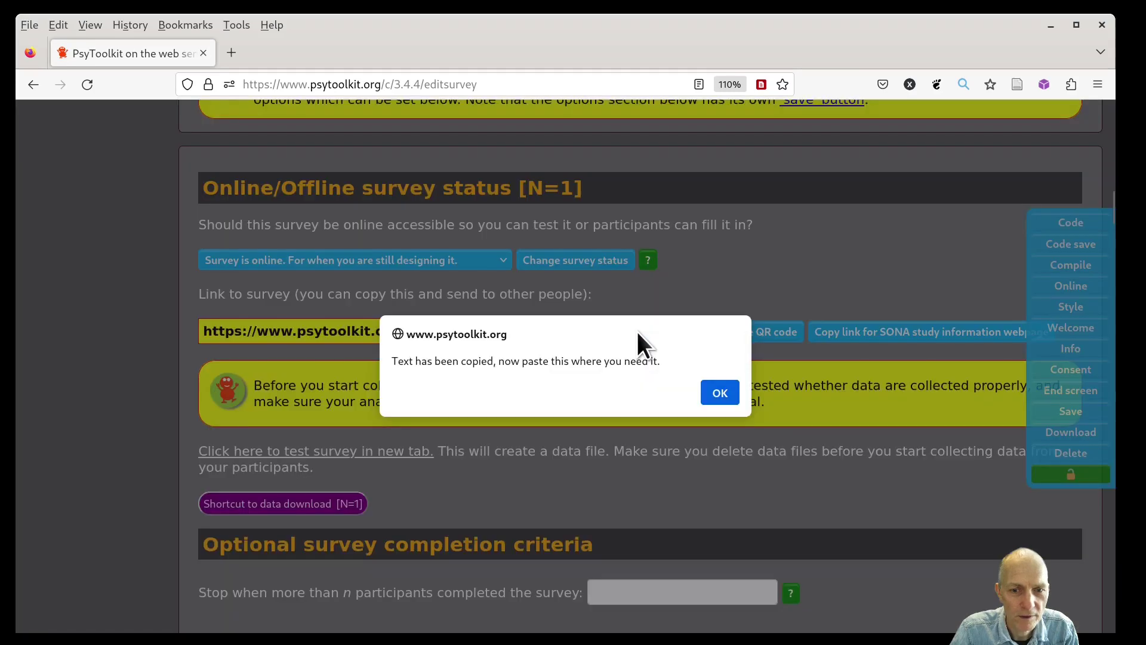
left_click(713, 388)
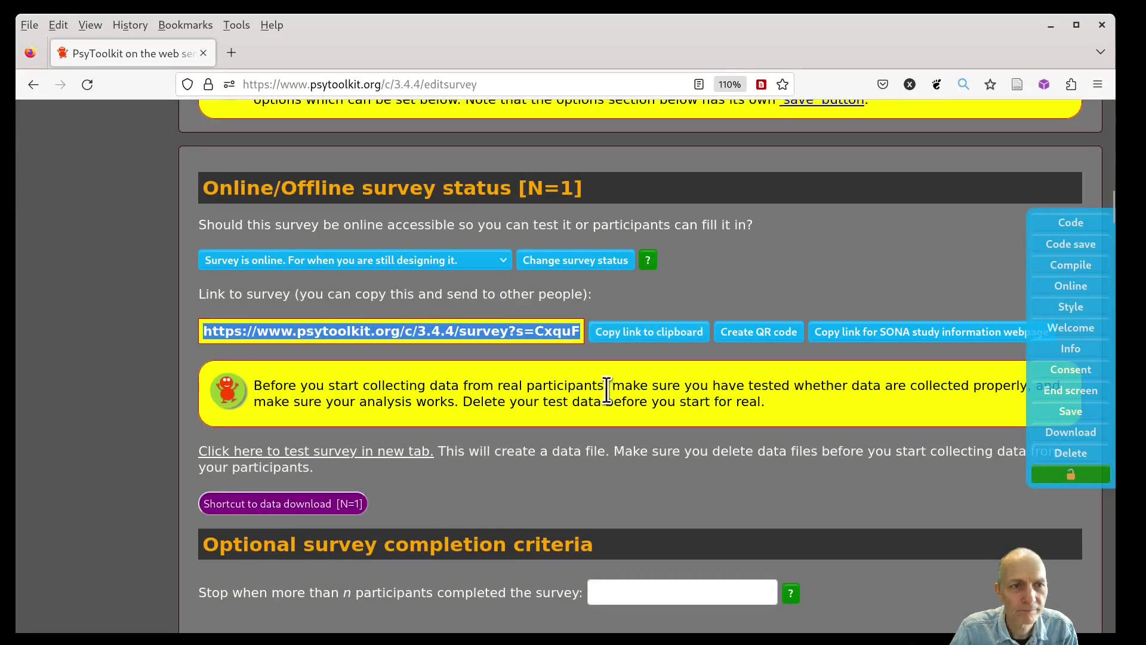
Step: Paste the survey link into a new browser tab's address and append "&id=101" to it
left_click(232, 53)
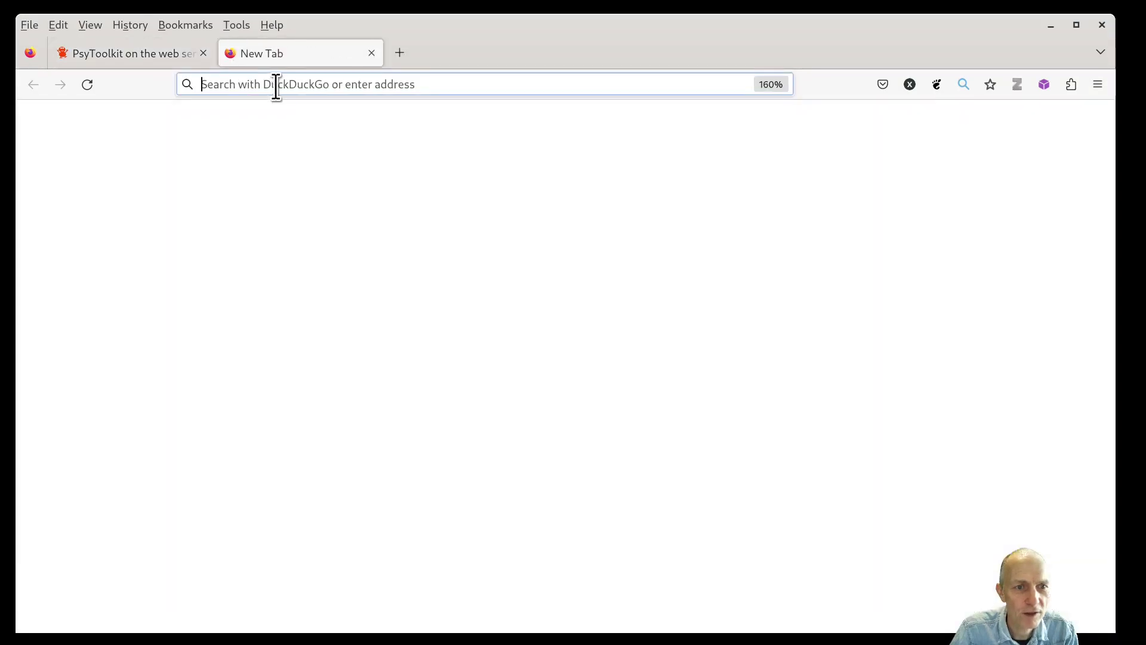
key("ctrl+v")
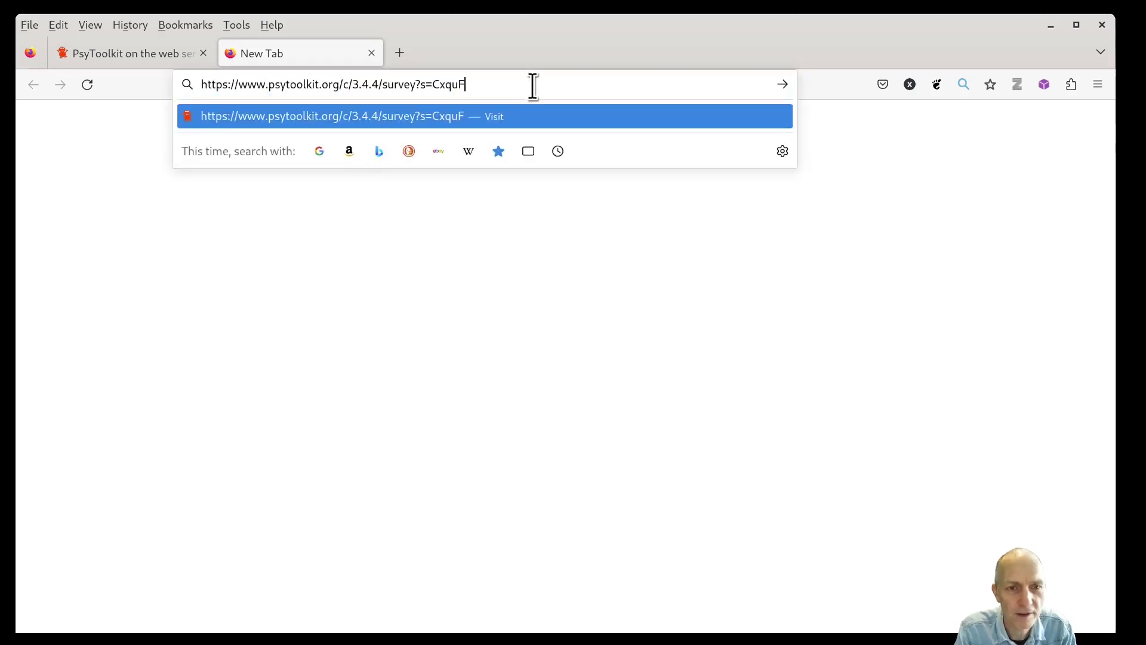
type("&")
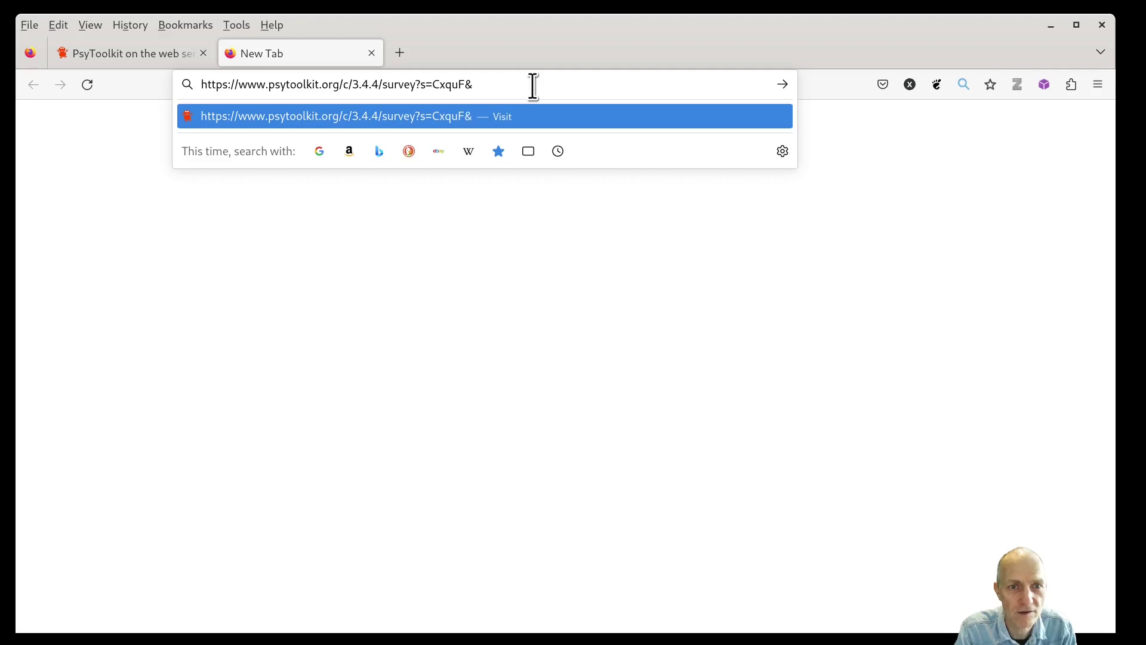
type("id")
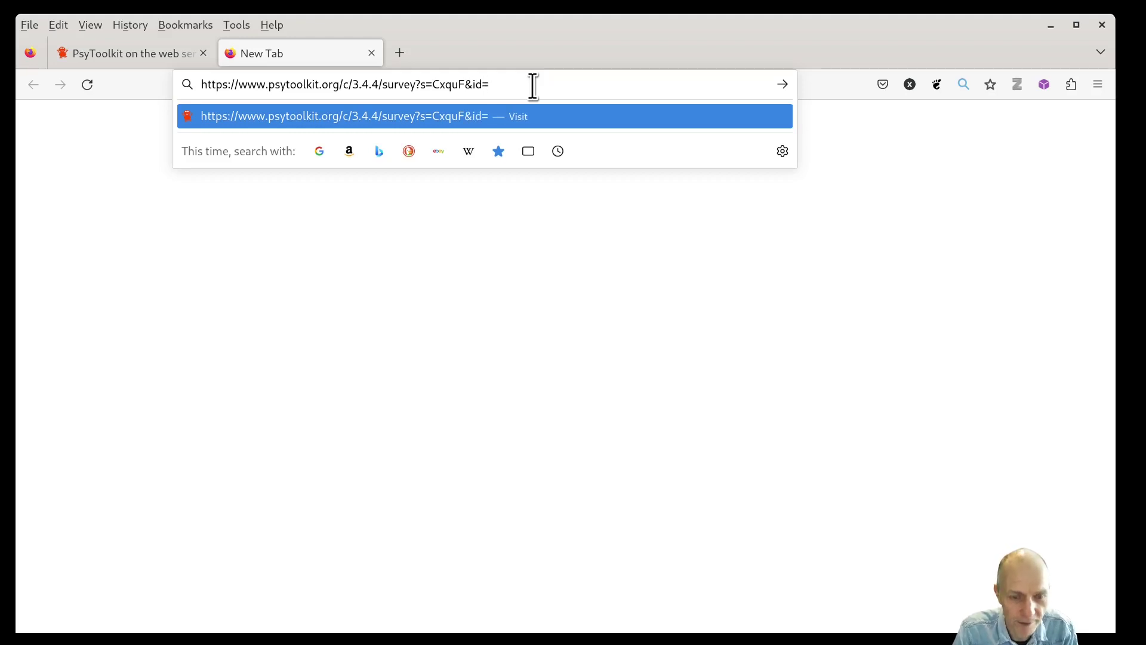
type("=101")
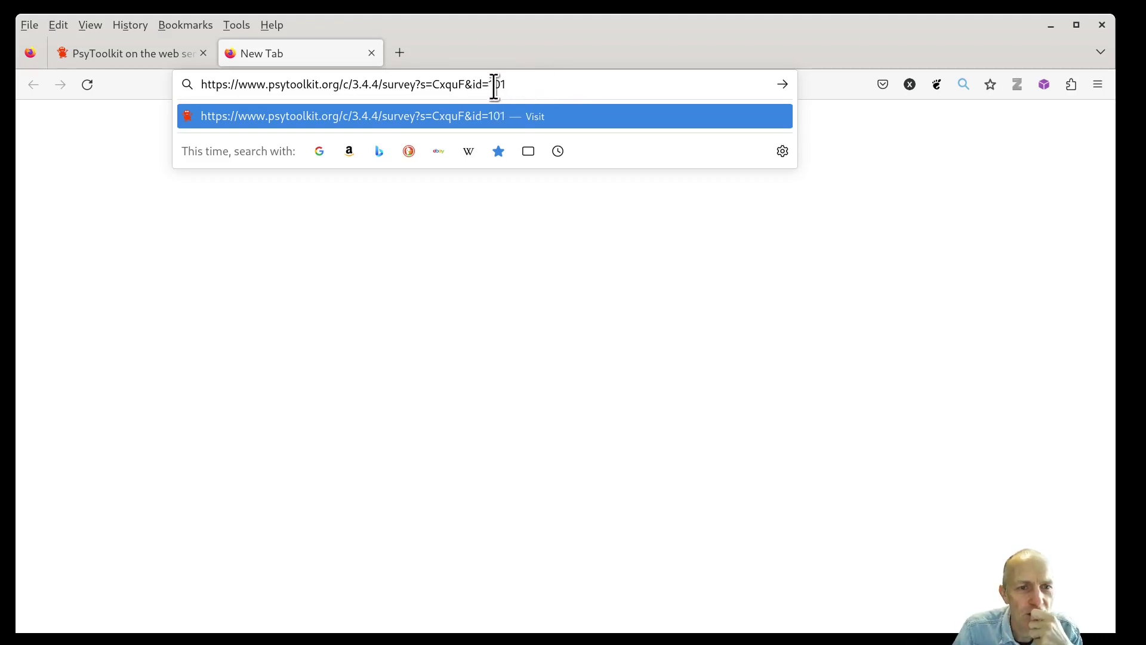
Step: Examine the parts of the extended survey link: the base address, the survey code, the ampersand and the id variable
left_click_drag(517, 82, 210, 82)
left_click(466, 84)
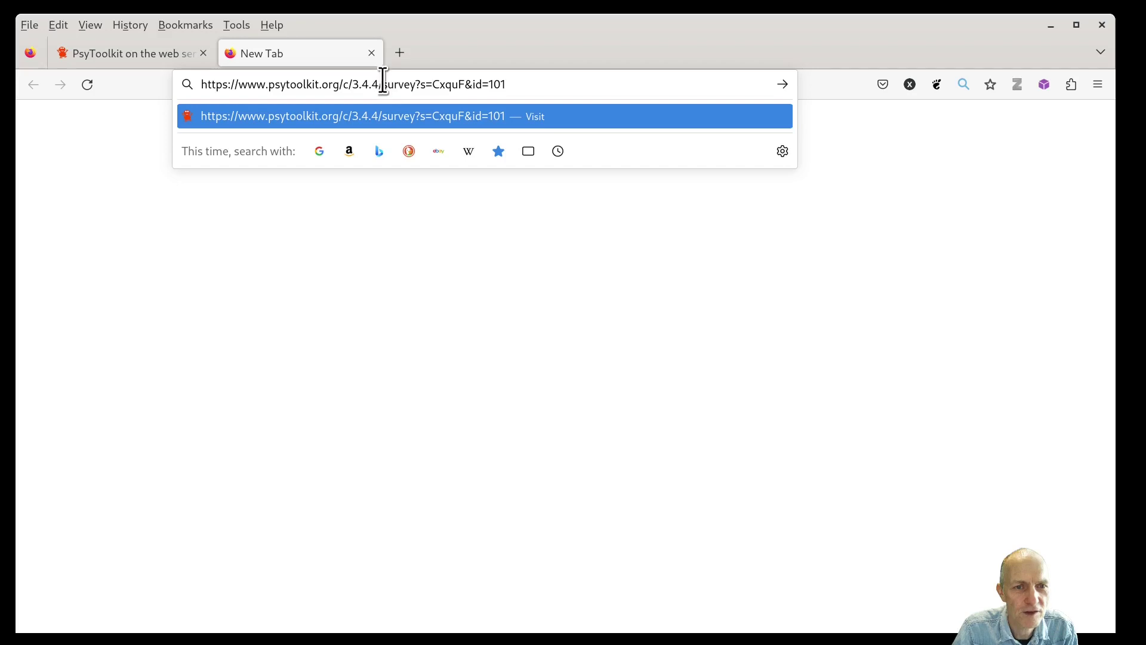
left_click_drag(382, 83, 417, 83)
left_click(427, 90)
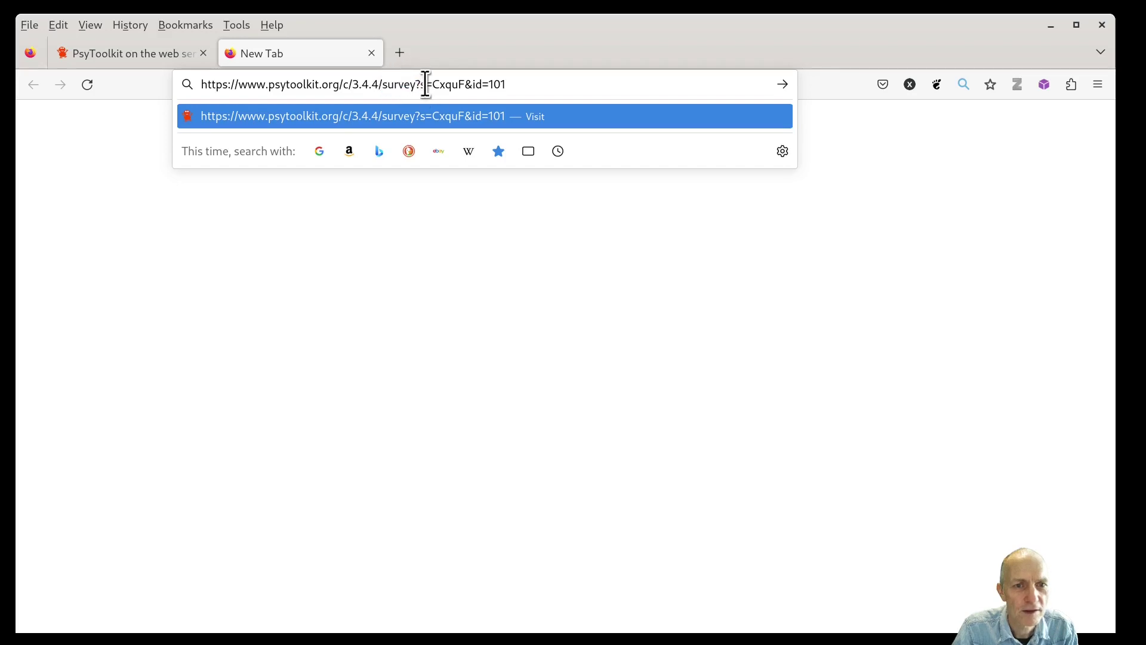
left_click_drag(423, 84, 469, 84)
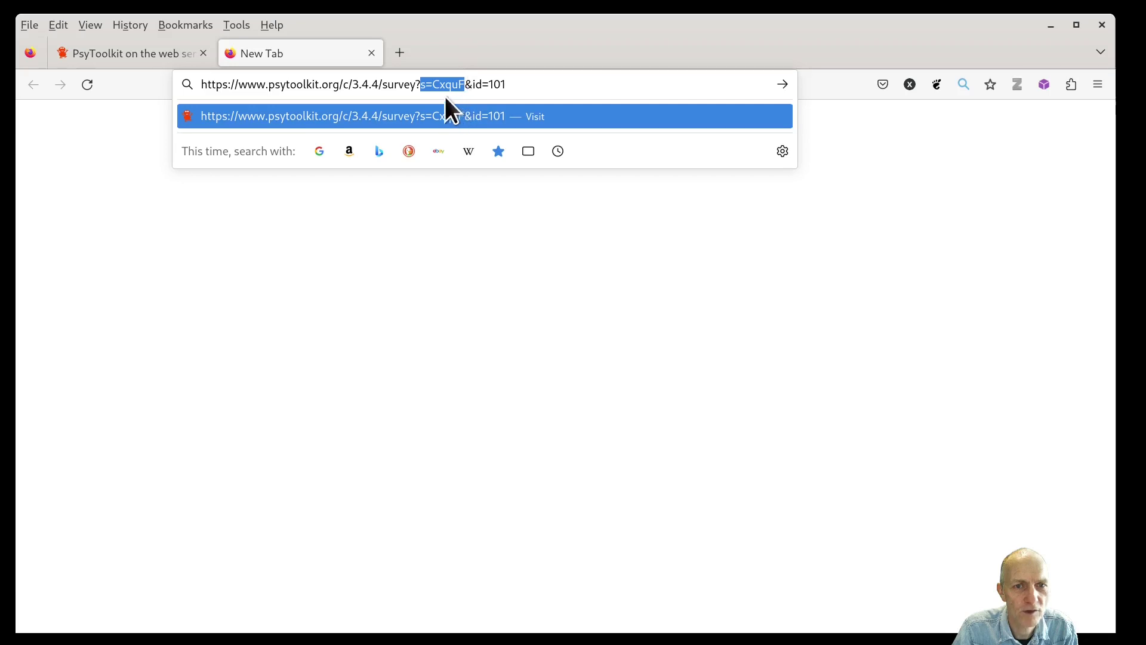
left_click(459, 88)
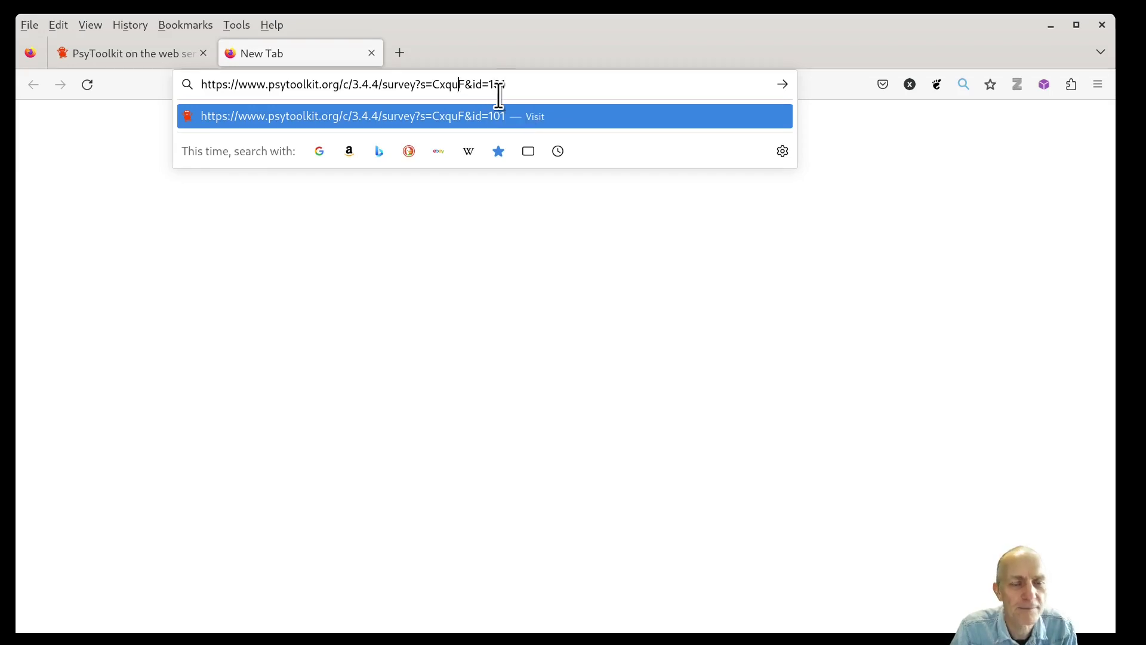
left_click_drag(465, 83, 470, 84)
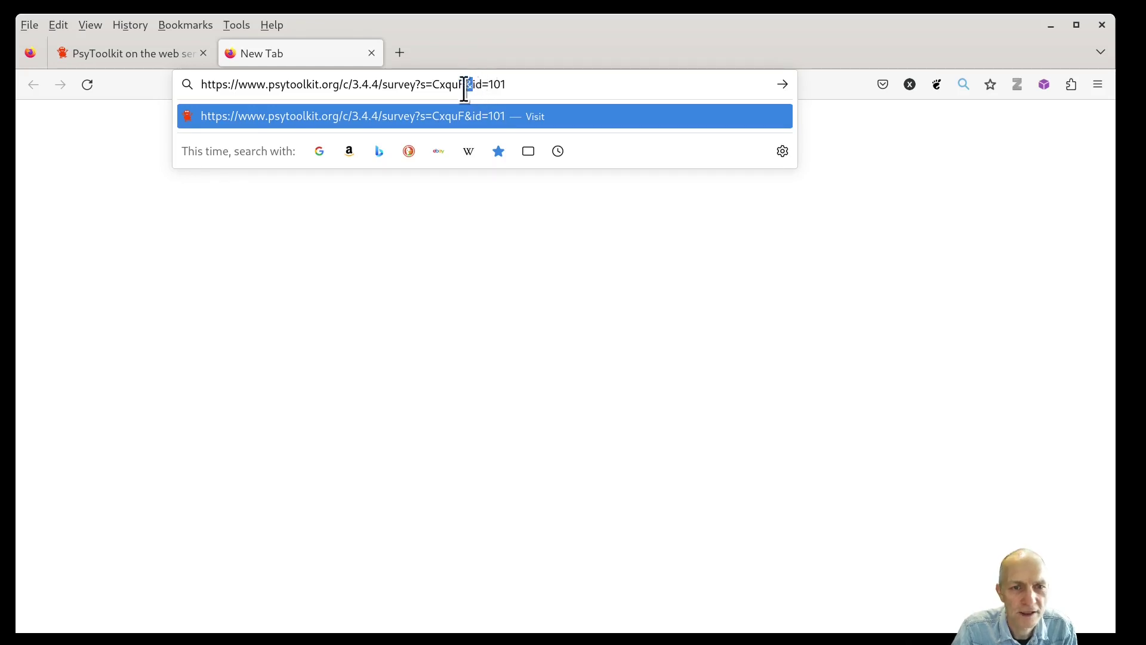
left_click(484, 84)
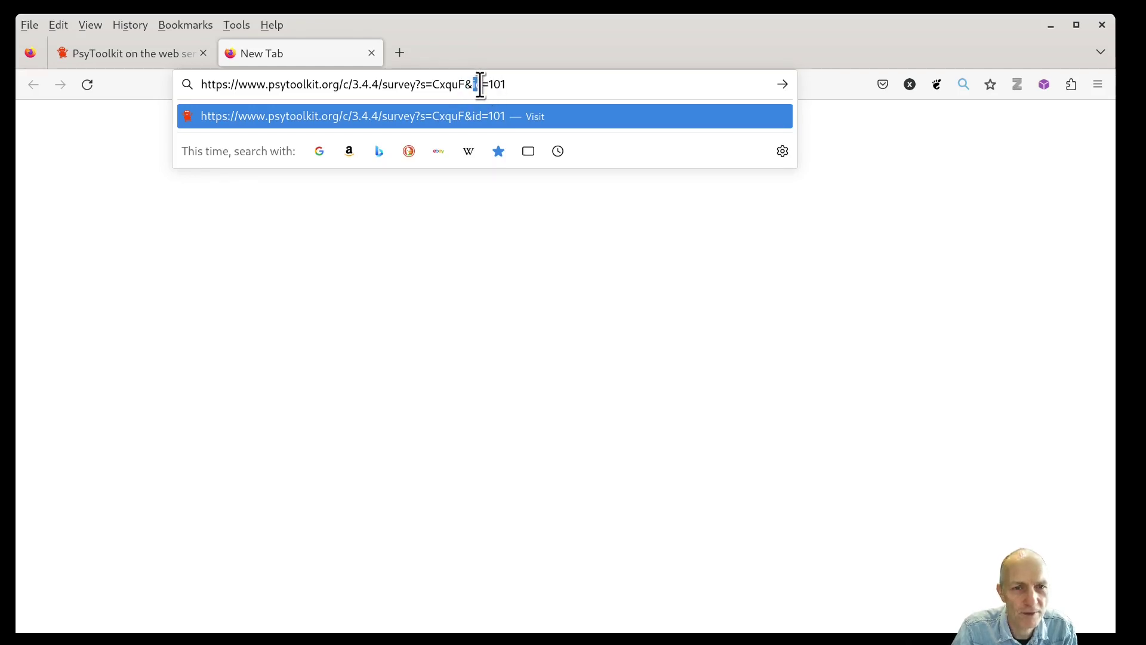
left_click(489, 85)
left_click(538, 85)
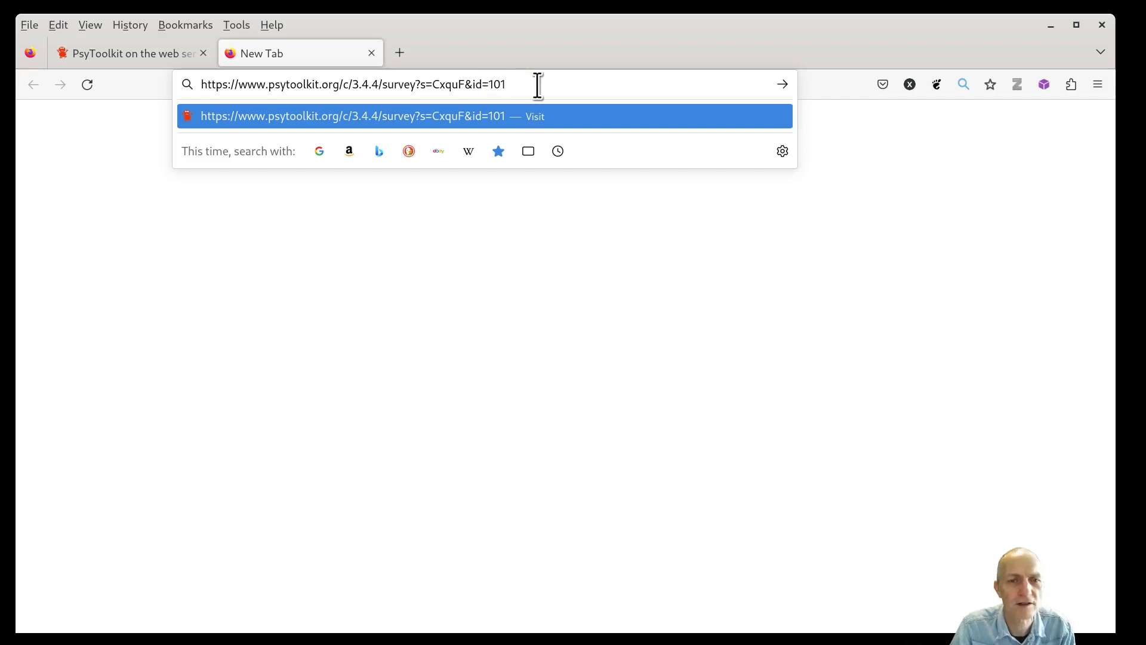
triple_click(450, 85)
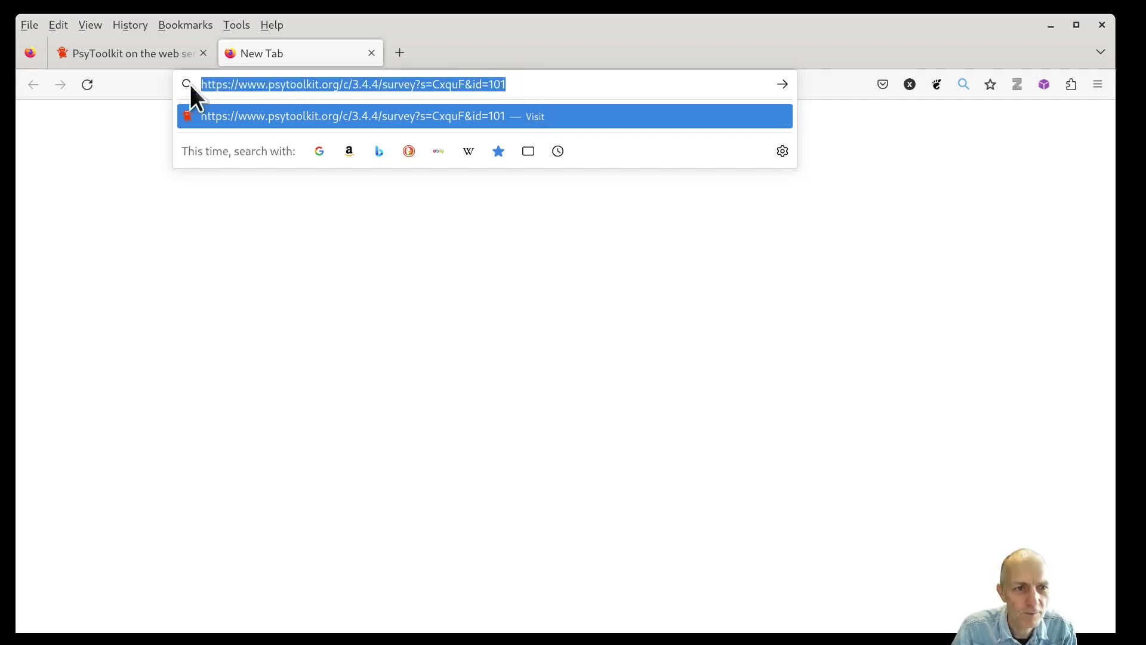
left_click(507, 84)
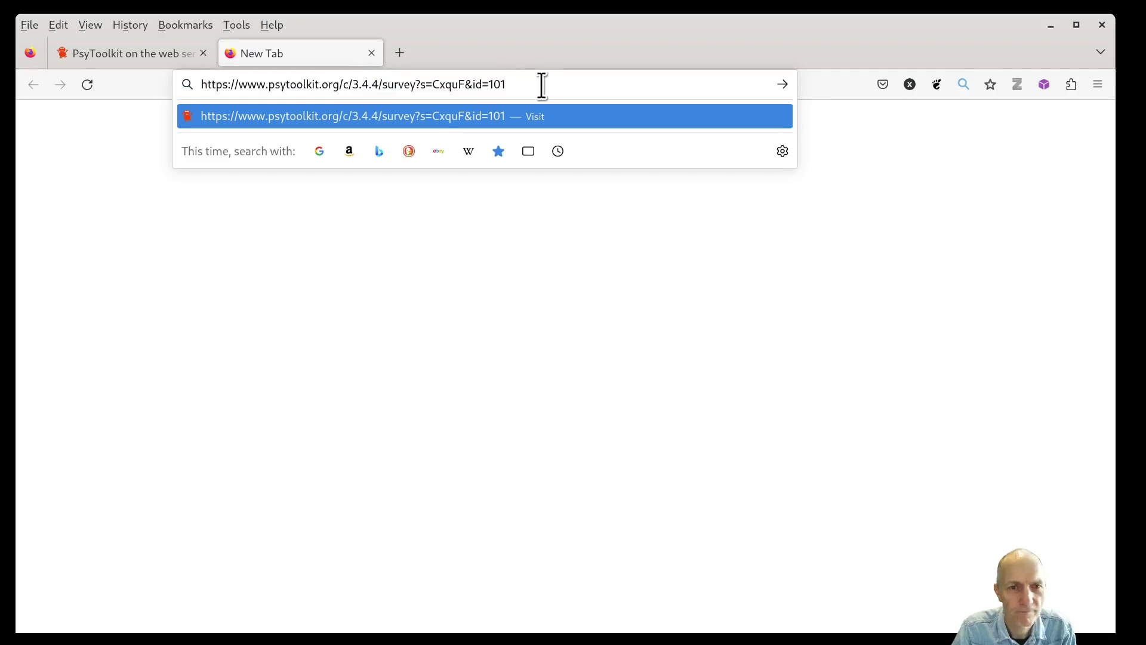
Step: Load the survey through the link with id=101, start it and check the id in its address
key("Return")
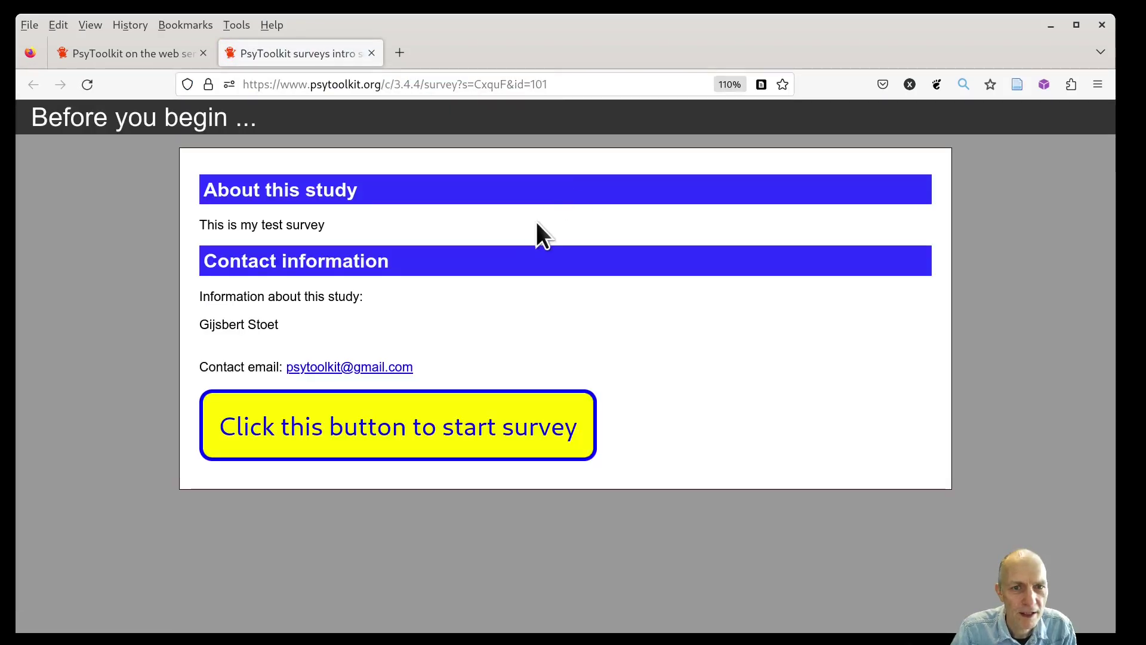
left_click(439, 435)
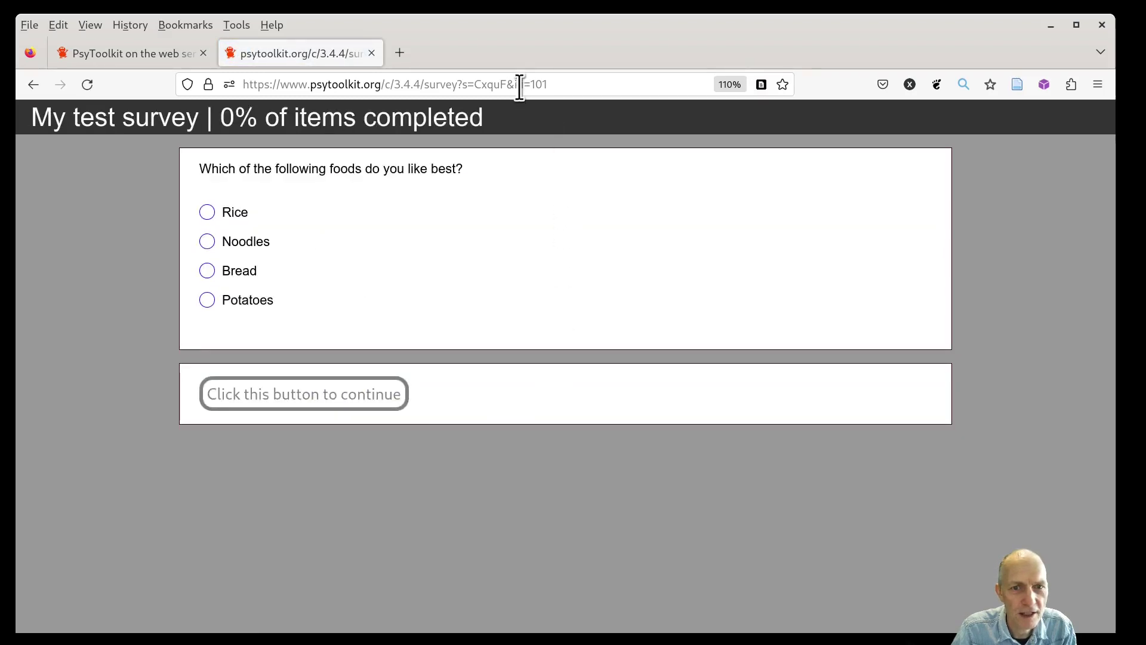
left_click_drag(515, 84, 561, 84)
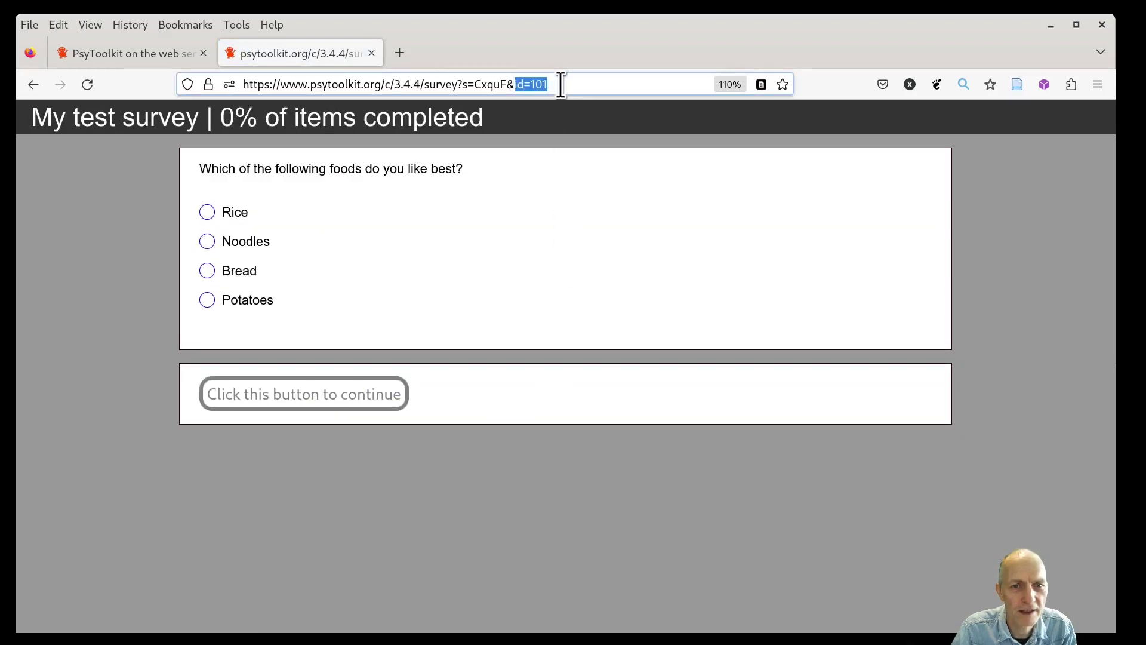
left_click(281, 236)
Step: Answer Rice for the food question and Orange juice and Tea for the drinks question, and leave through the end link
left_click(239, 213)
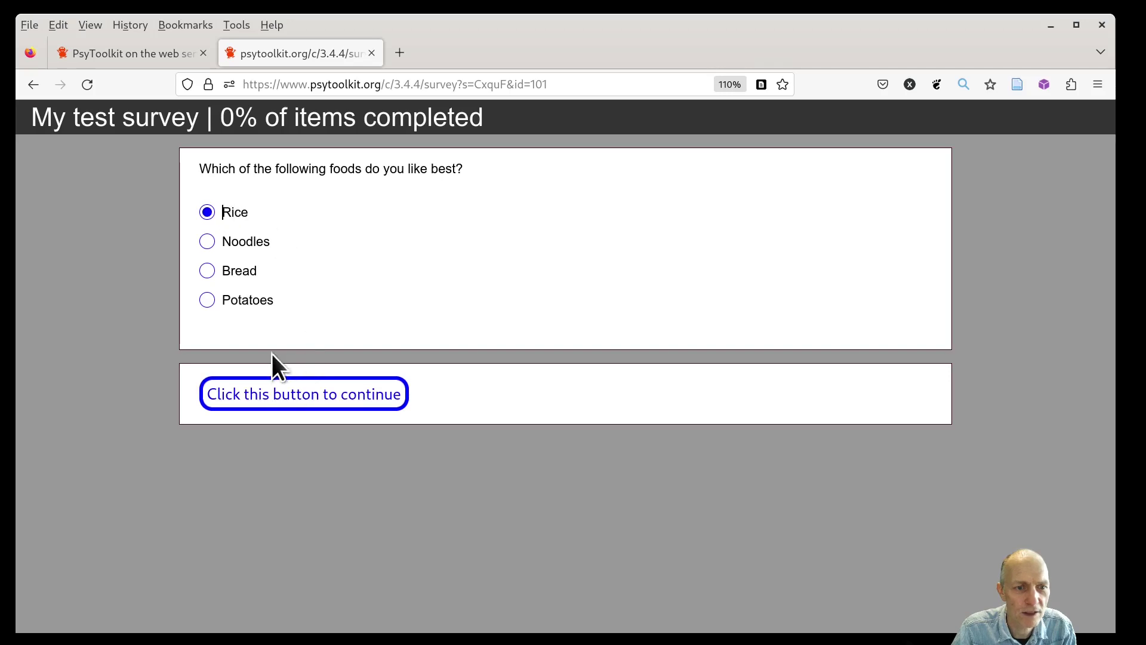
left_click(307, 405)
left_click(244, 242)
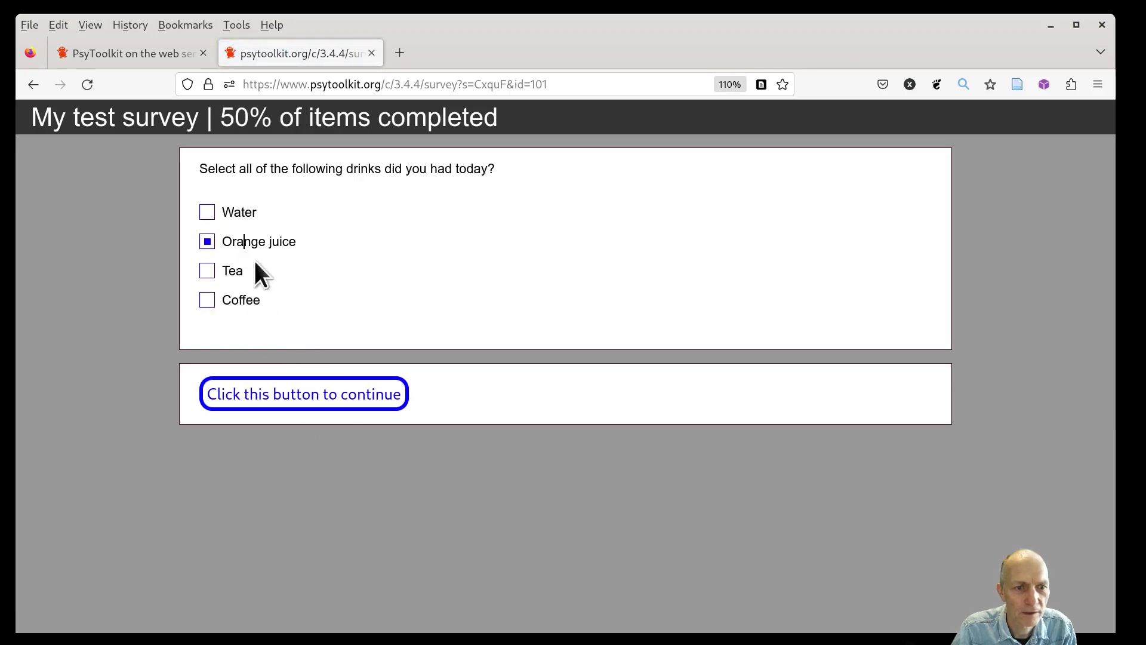
left_click(234, 272)
left_click(304, 393)
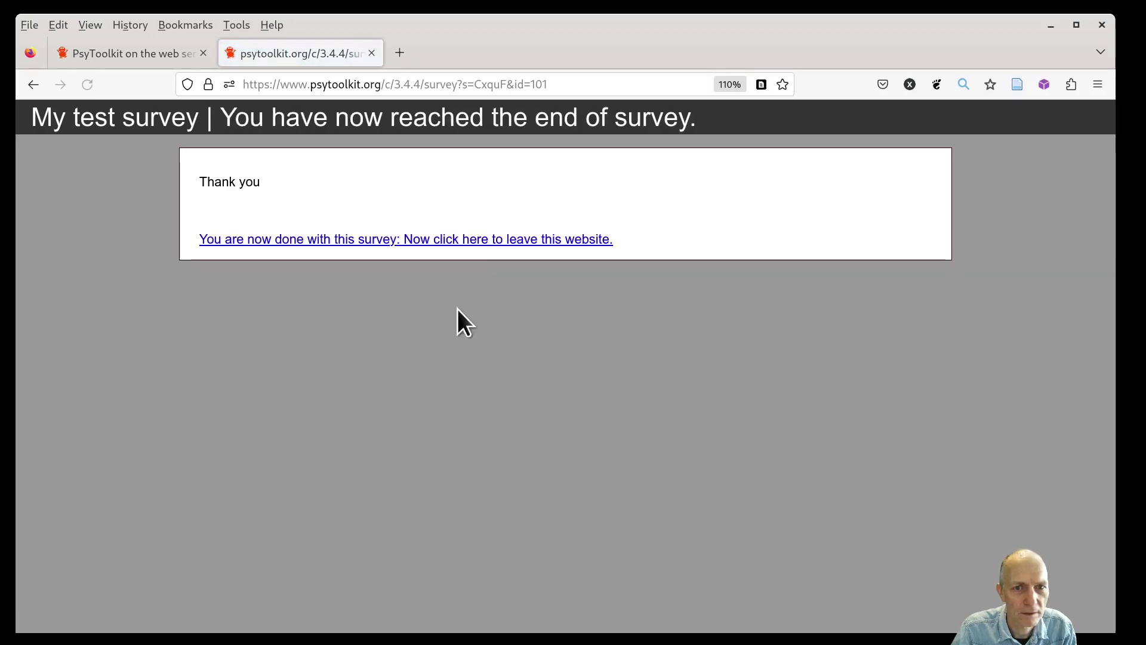
left_click(393, 240)
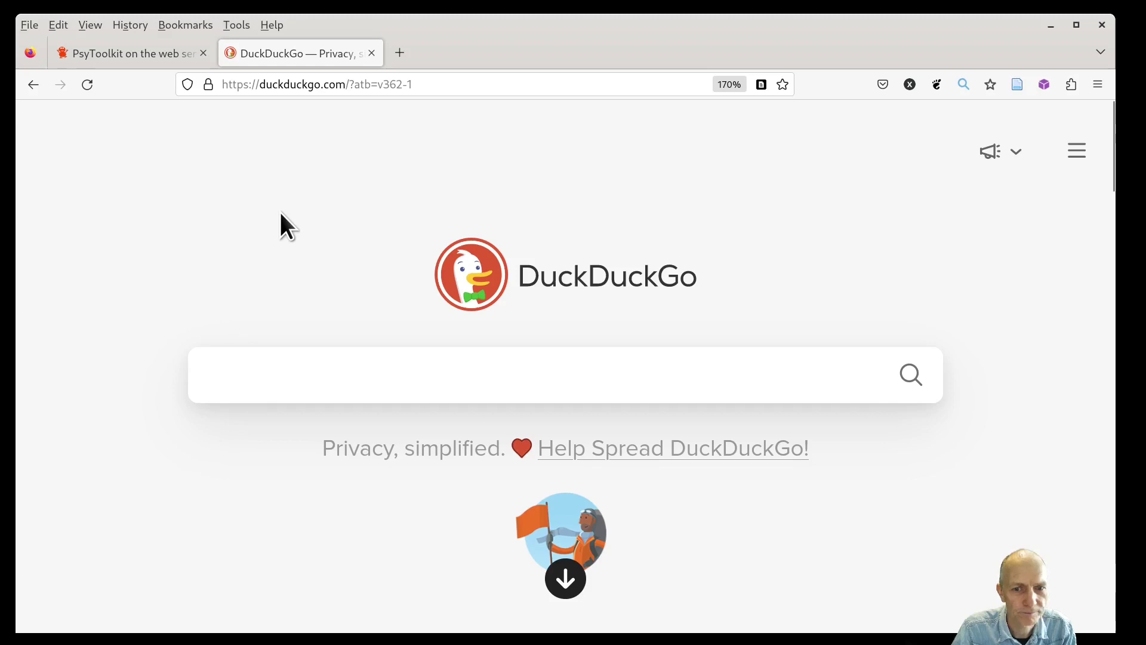
Step: Open the overview of testsurvey's current datafiles and answers, and review its participant counts and the answer tables for both questions
left_click(140, 56)
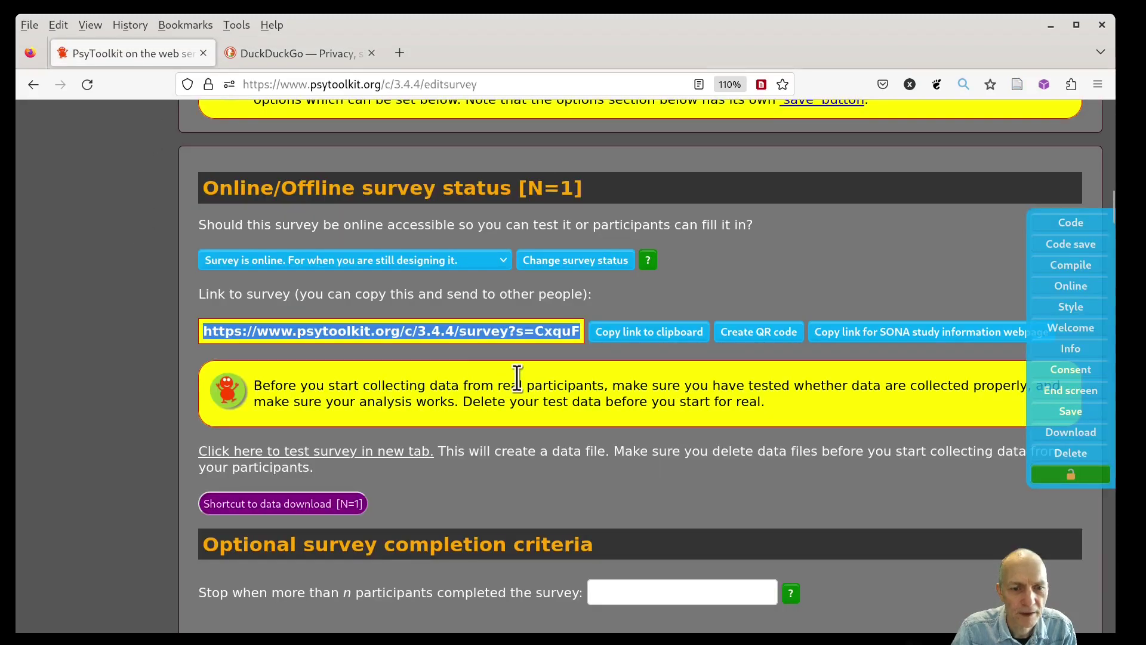
scroll(511, 369, "down", 3)
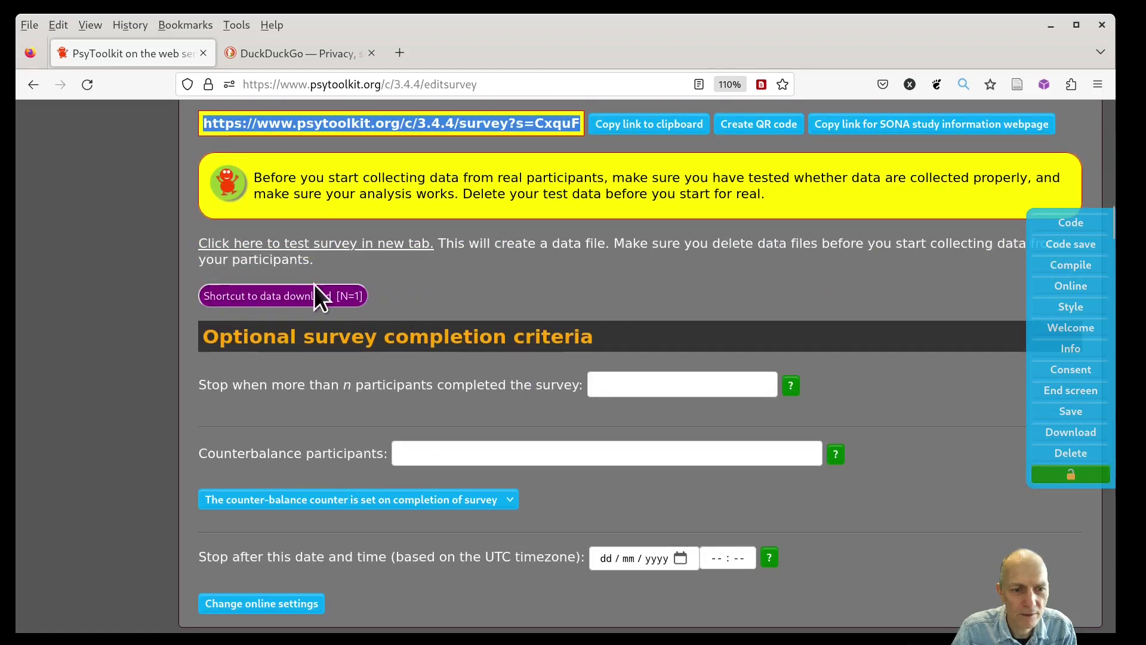
left_click(1059, 437)
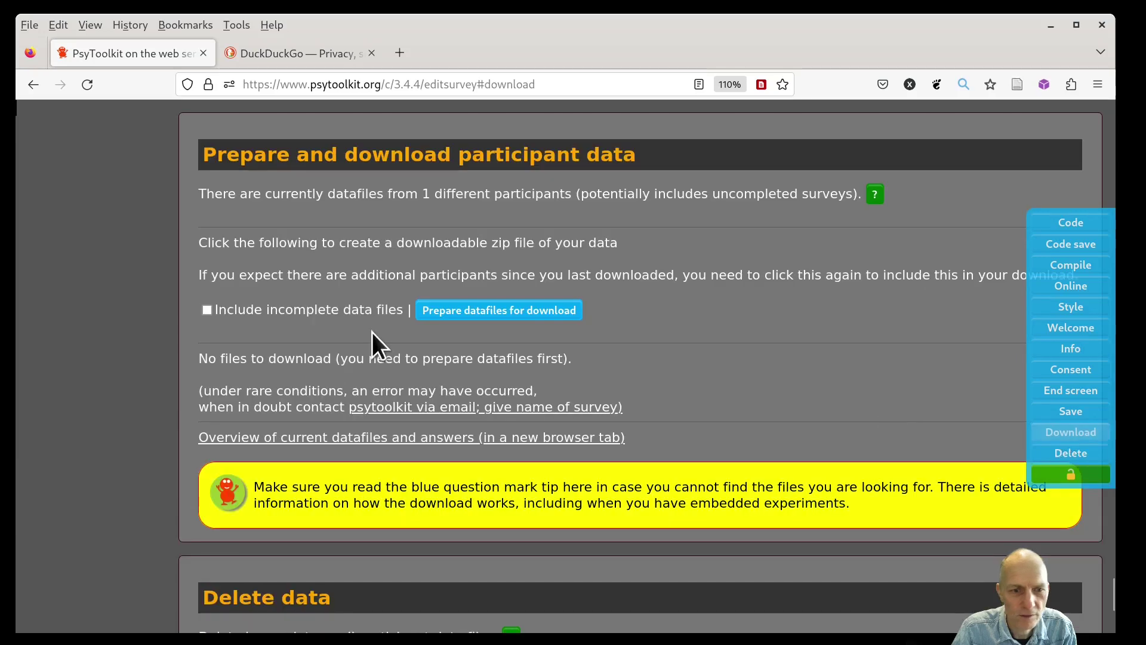
left_click(411, 439)
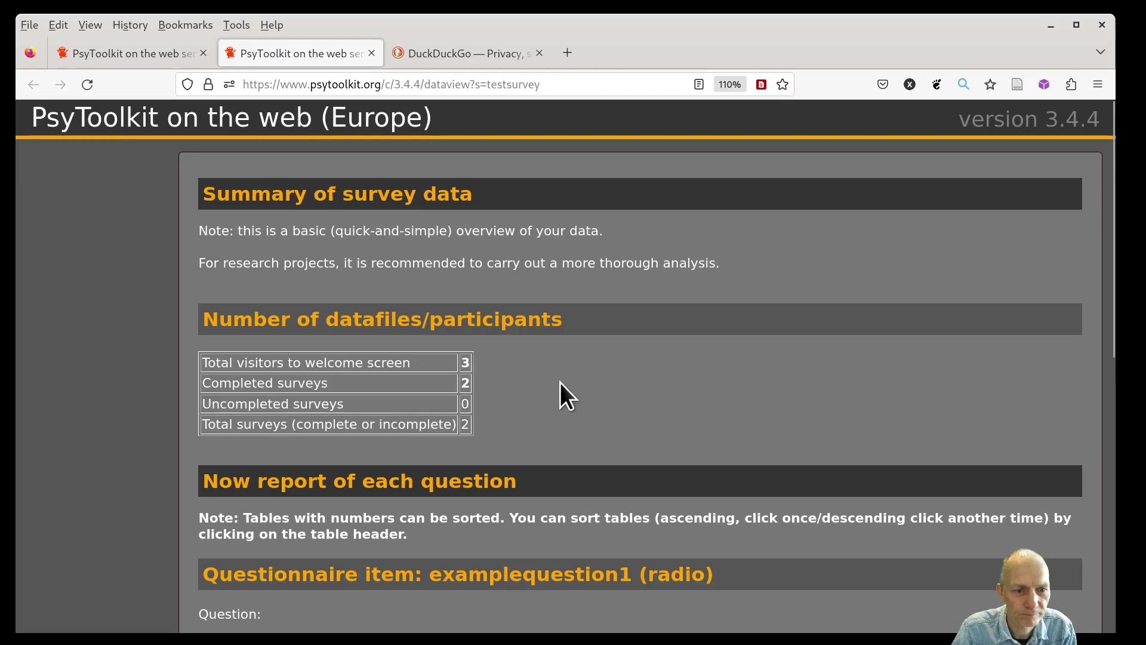
scroll(560, 382, "down", 5)
scroll(483, 380, "down", 3)
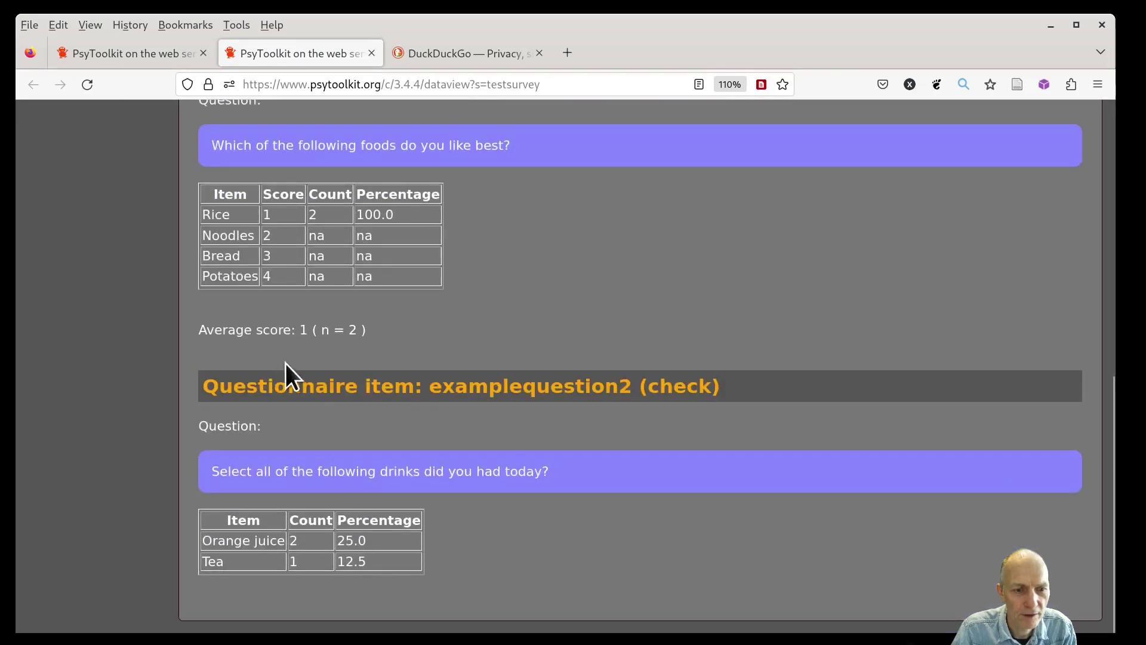
scroll(353, 287, "up", 7)
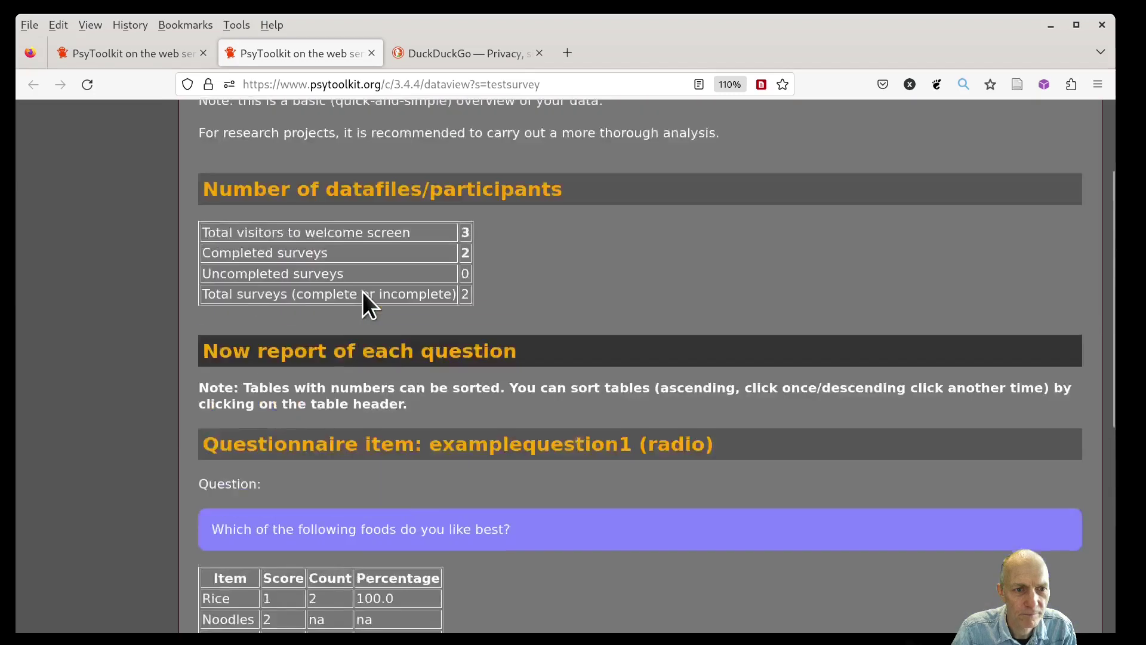
scroll(429, 293, "up", 2)
scroll(414, 334, "down", 8)
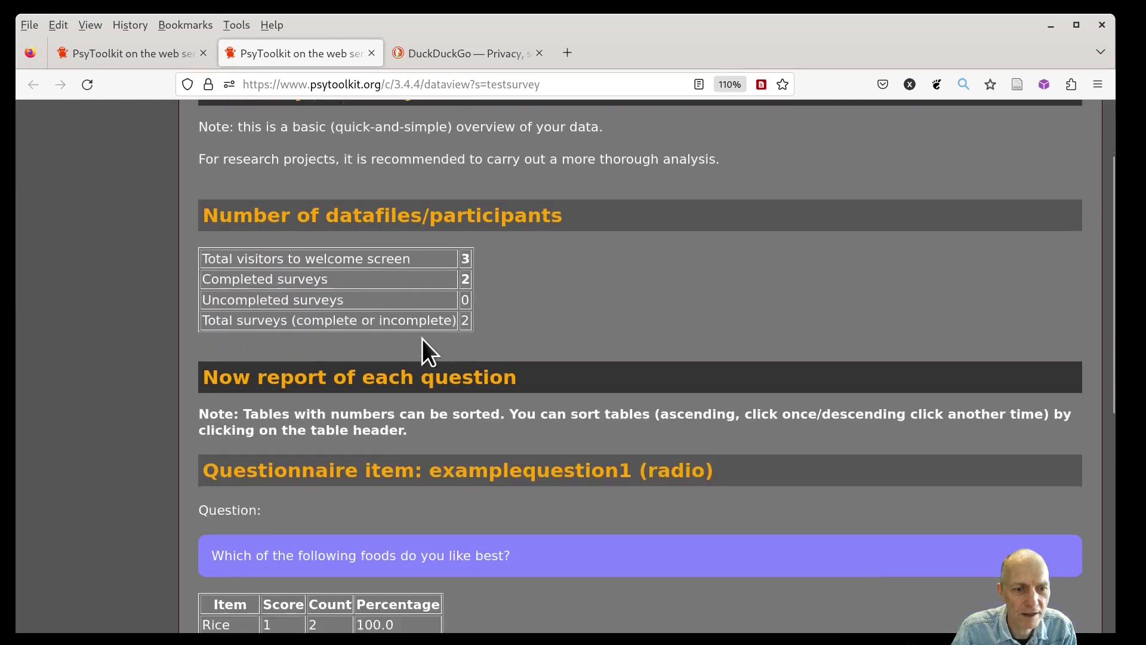
scroll(392, 321, "up", 9)
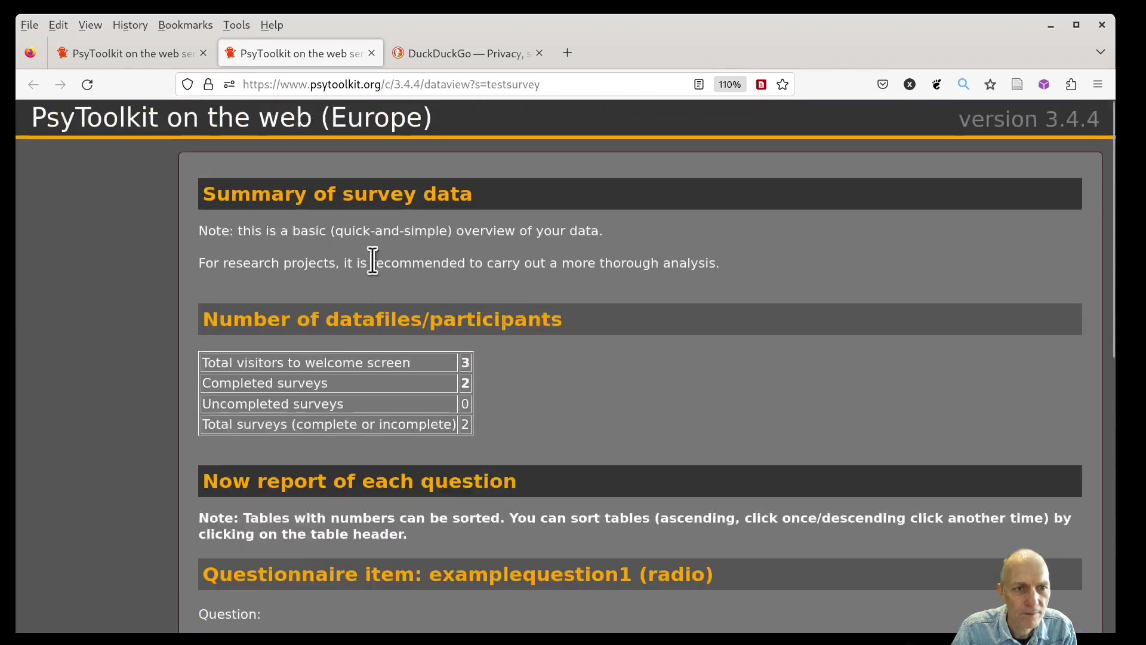
Step: Return to the survey editing page and prepare the data files for download, leaving out incomplete data files
left_click(163, 53)
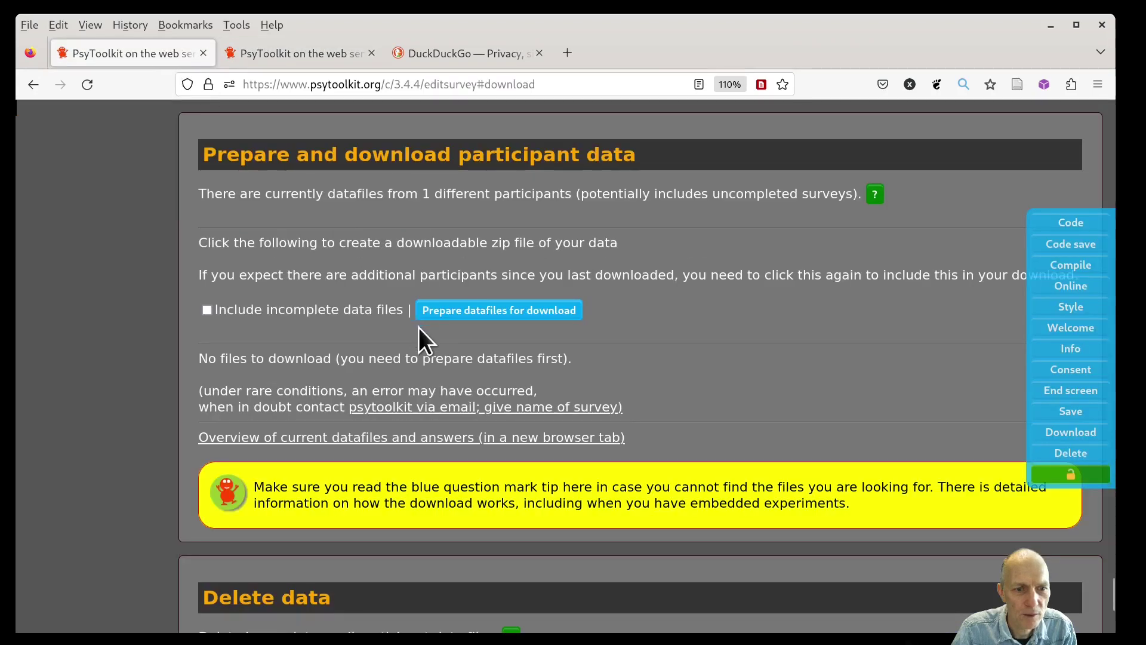
left_click(490, 311)
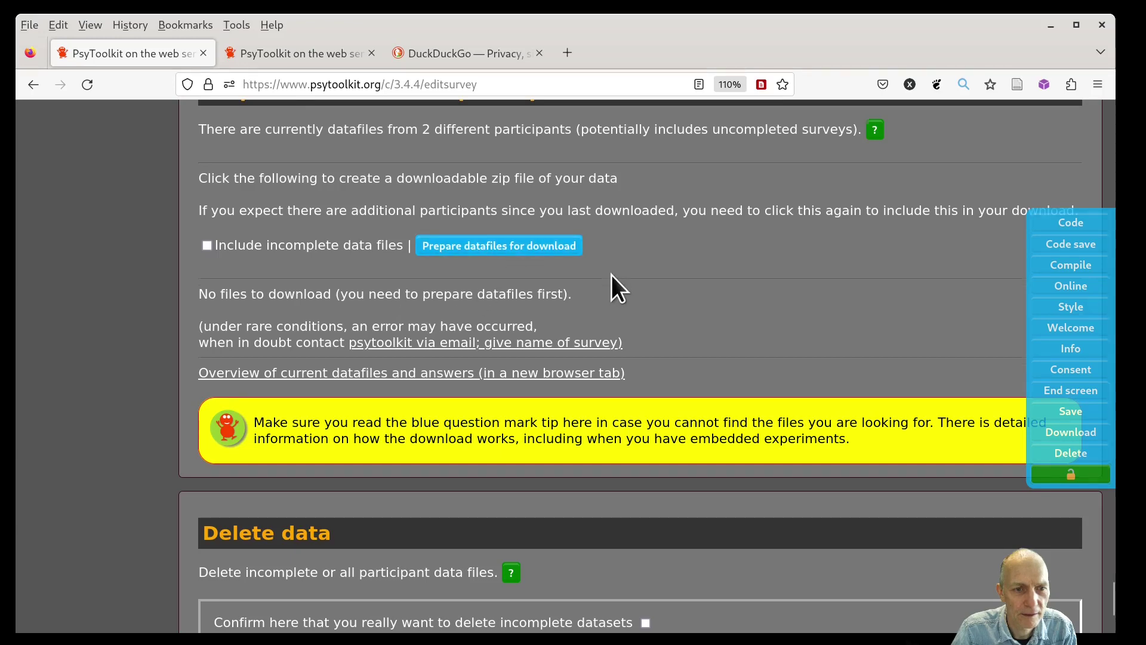
scroll(611, 274, "up", 3)
scroll(612, 275, "down", 2)
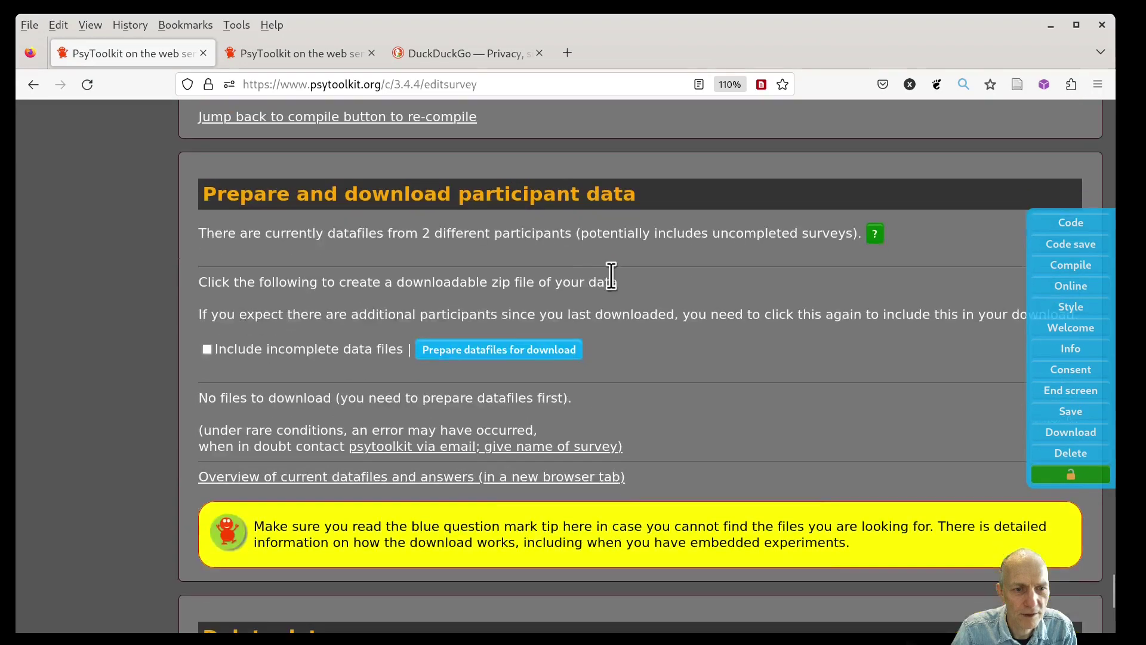
left_click(560, 353)
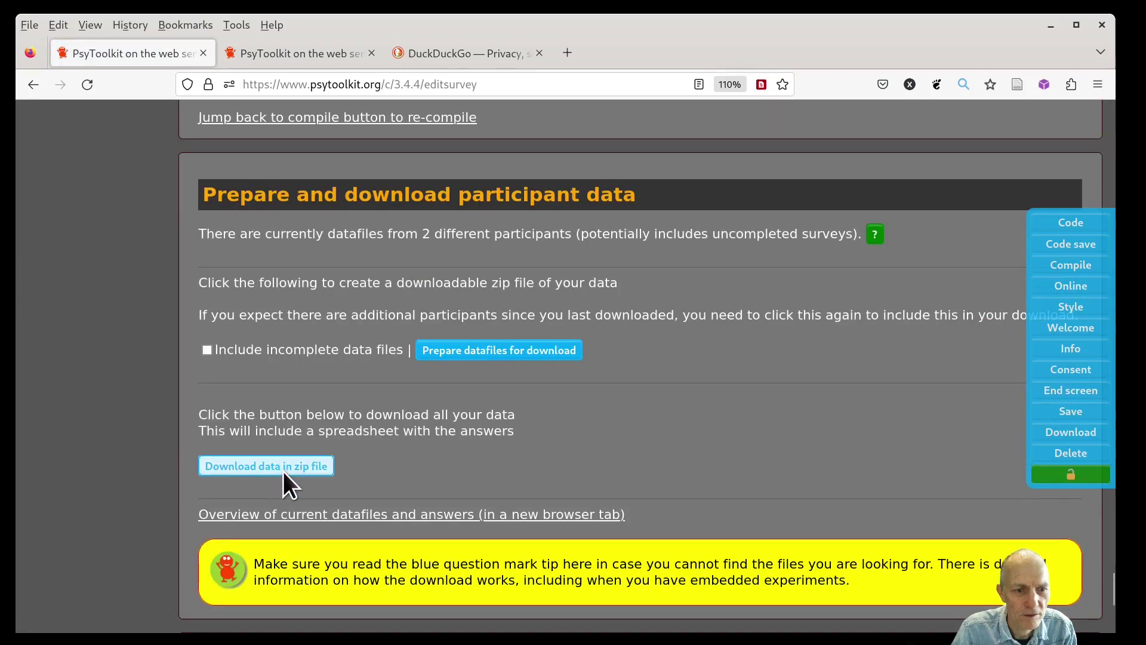
Step: Download the prepared data as a zip file and open its data.xlsx spreadsheet in LibreOffice Calc, enlarged for reading
left_click(300, 467)
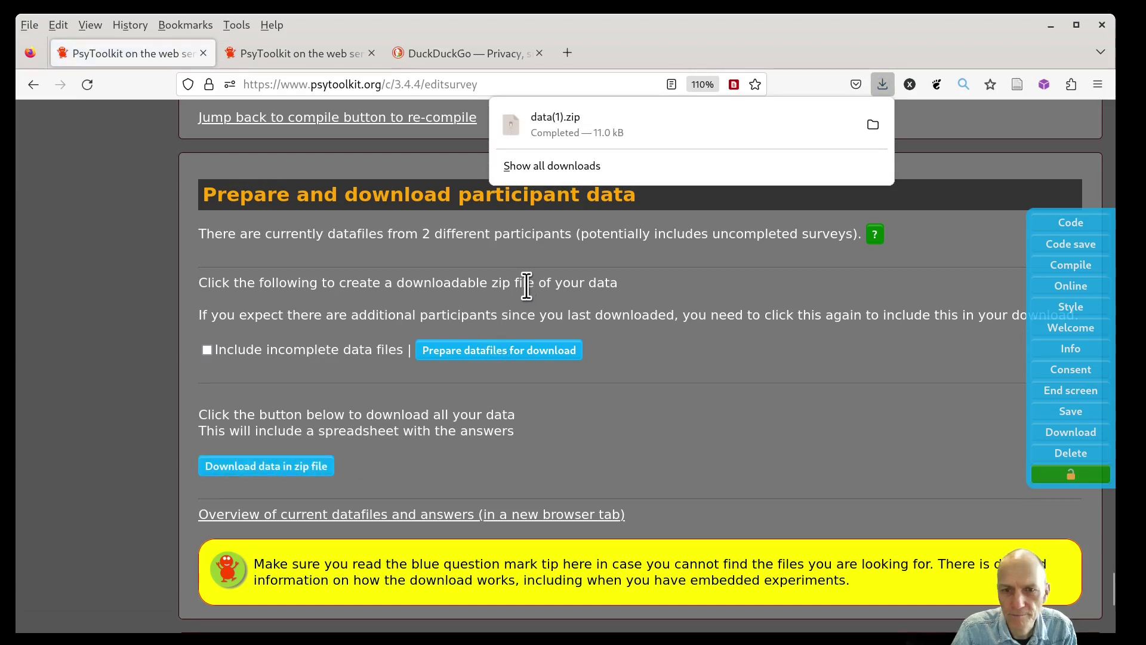
left_click(565, 125)
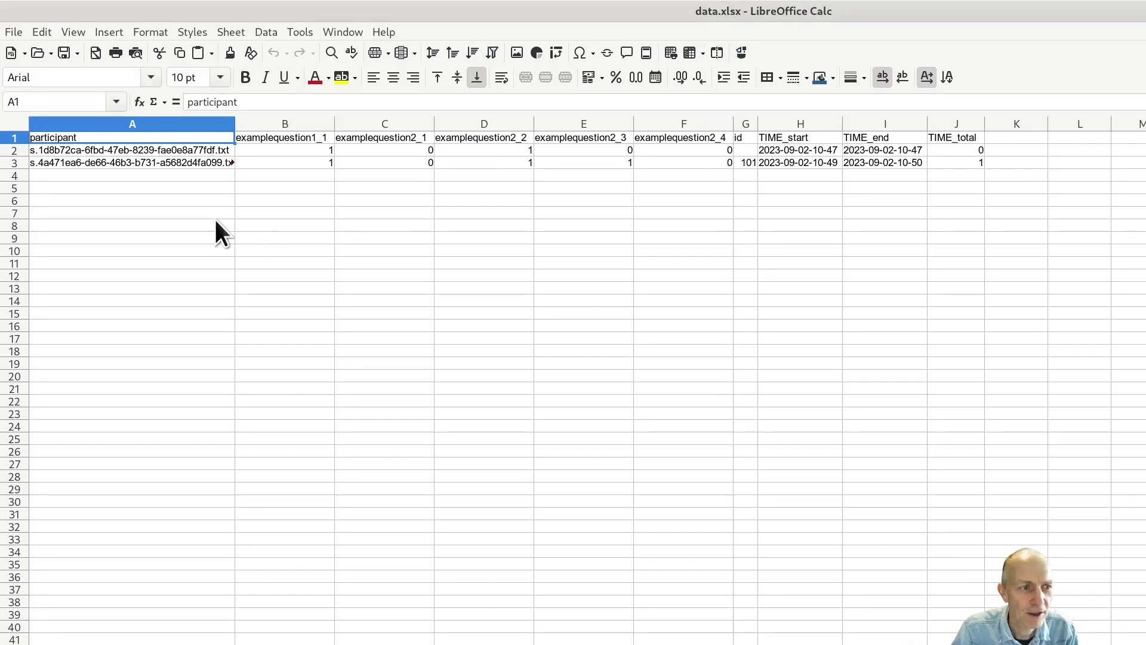
scroll(215, 220, "up", 5)
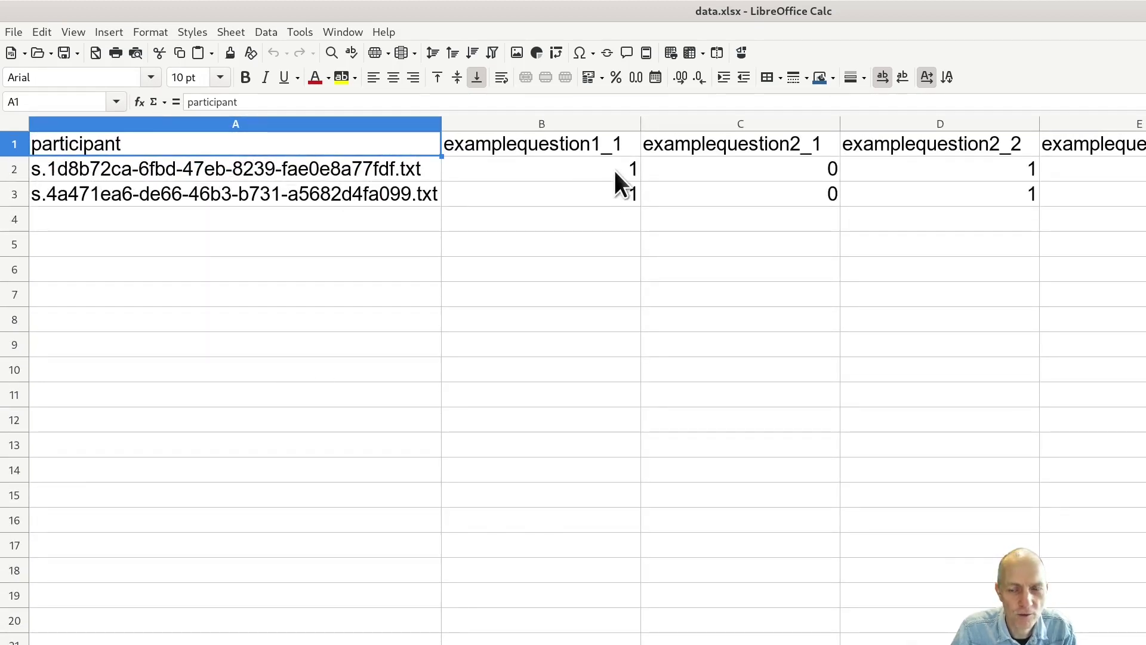
Step: Examine the first participant's row and compare the id column entries of both participants
left_click(24, 174)
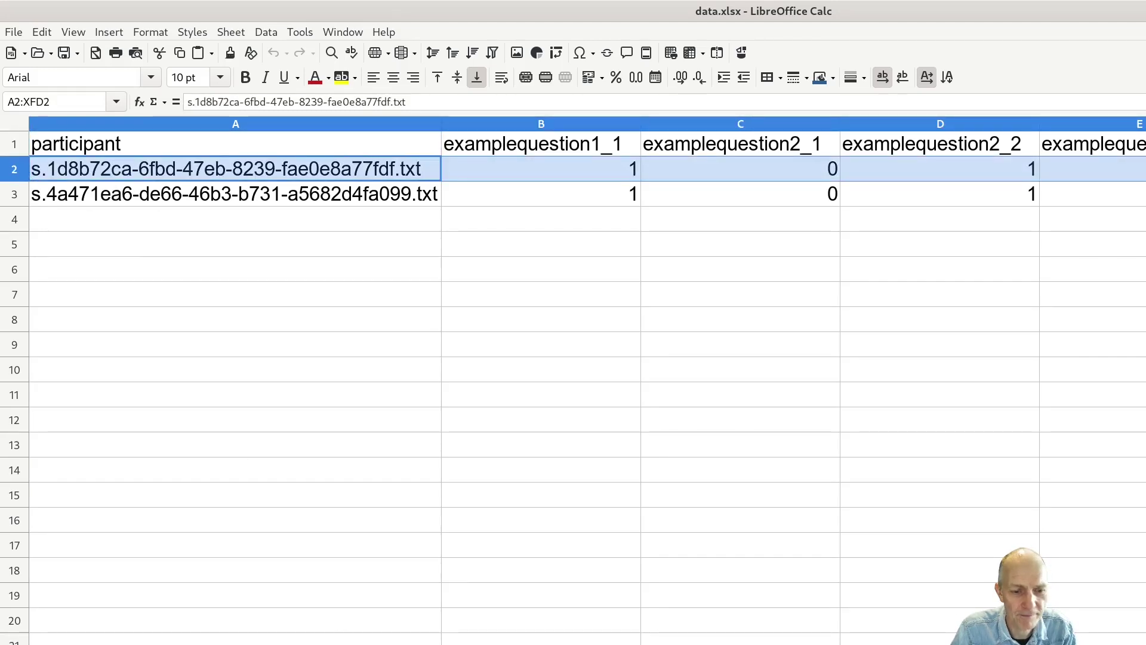
scroll(587, 382, "right", 3)
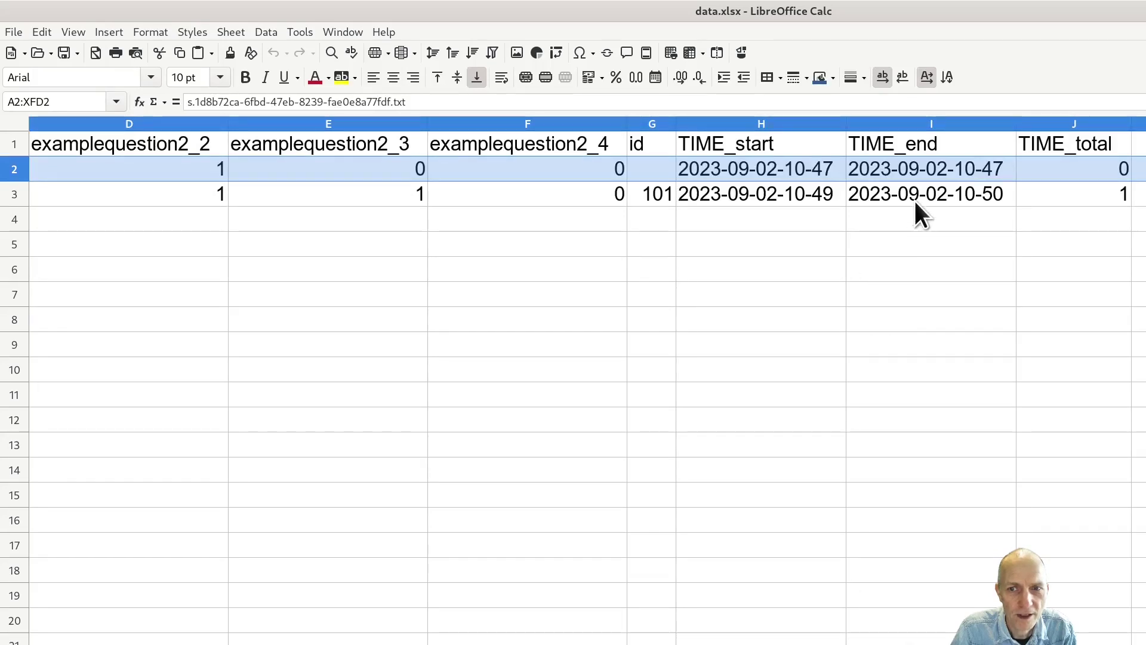
left_click(645, 124)
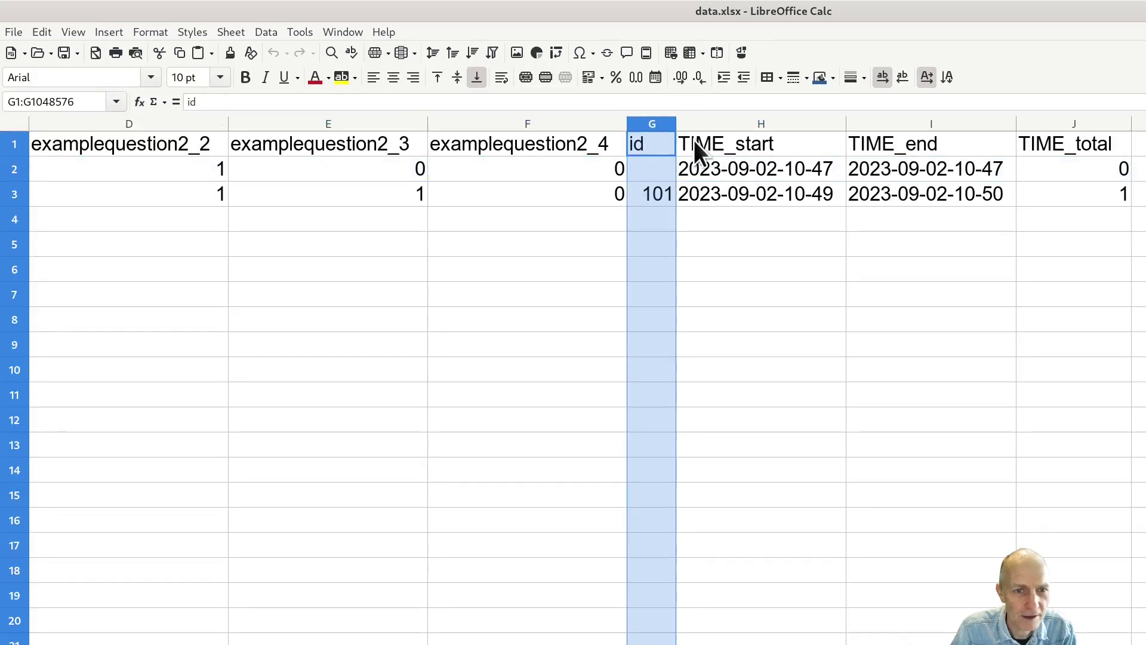
left_click(650, 171)
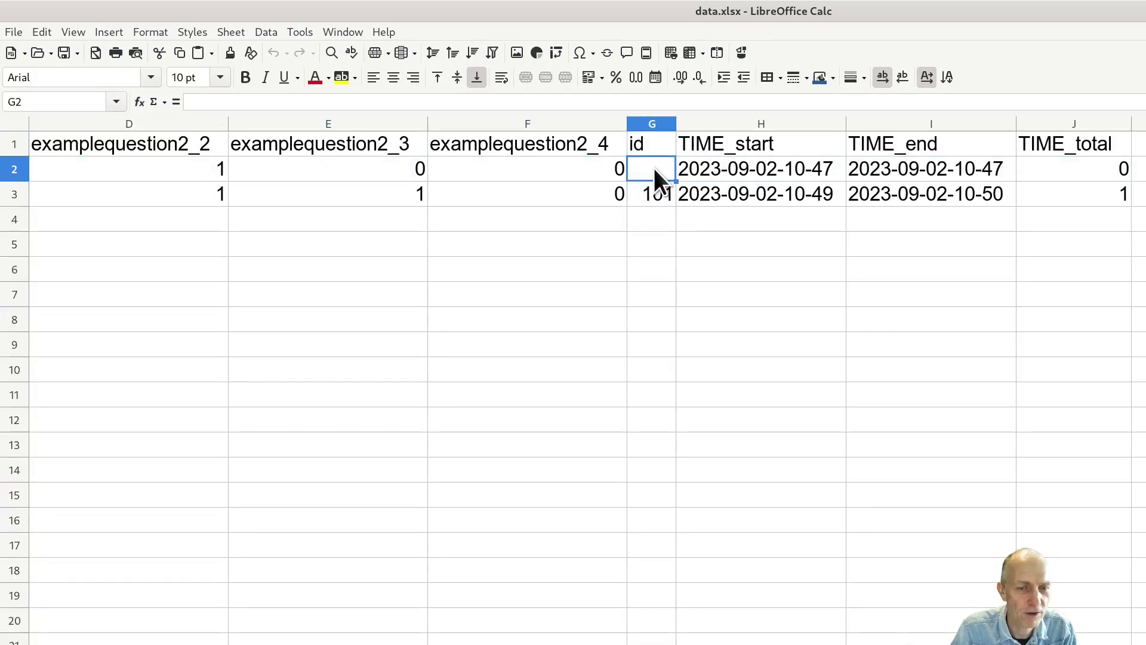
left_click(652, 127)
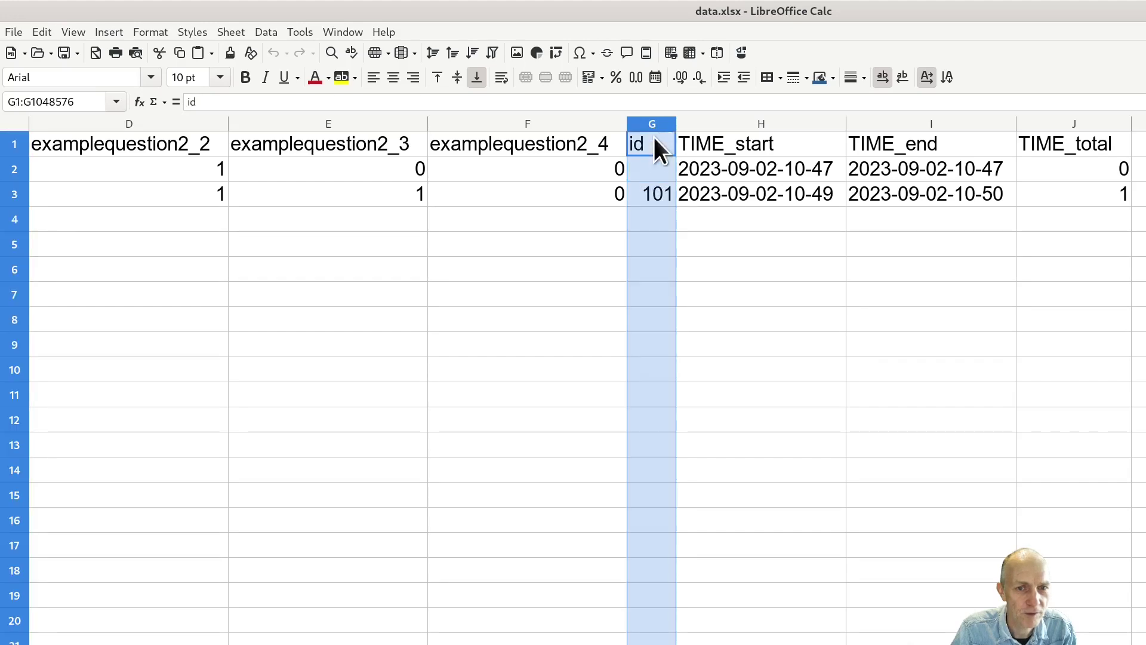
left_click(660, 197)
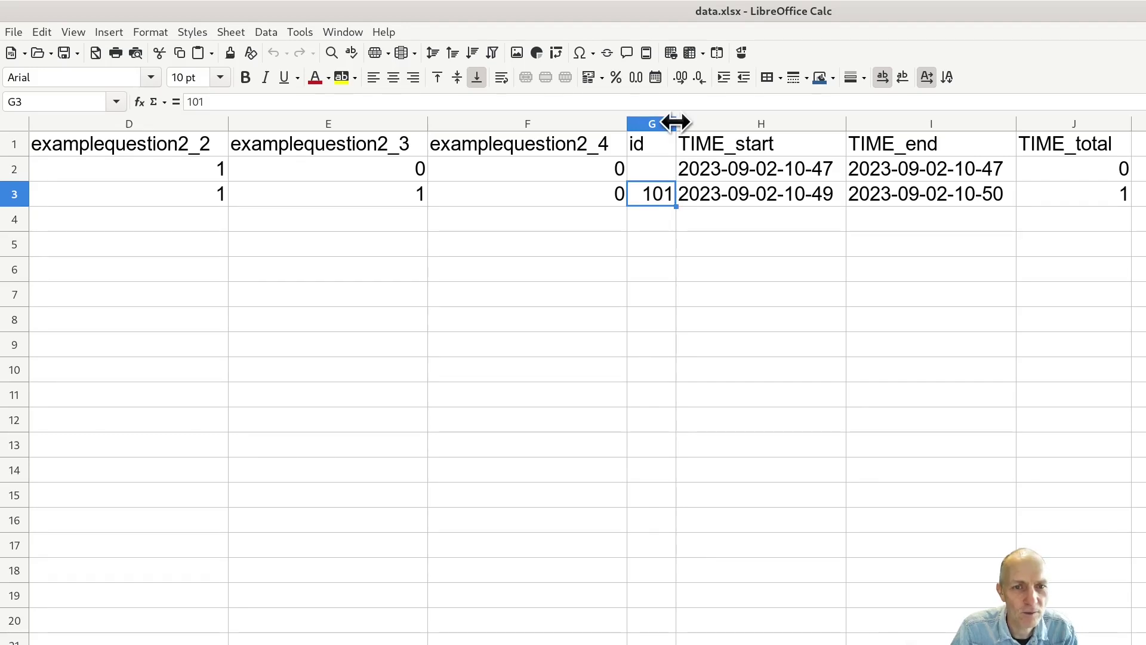
Step: Widen the id column G and return to cell A1
left_click_drag(675, 124, 754, 125)
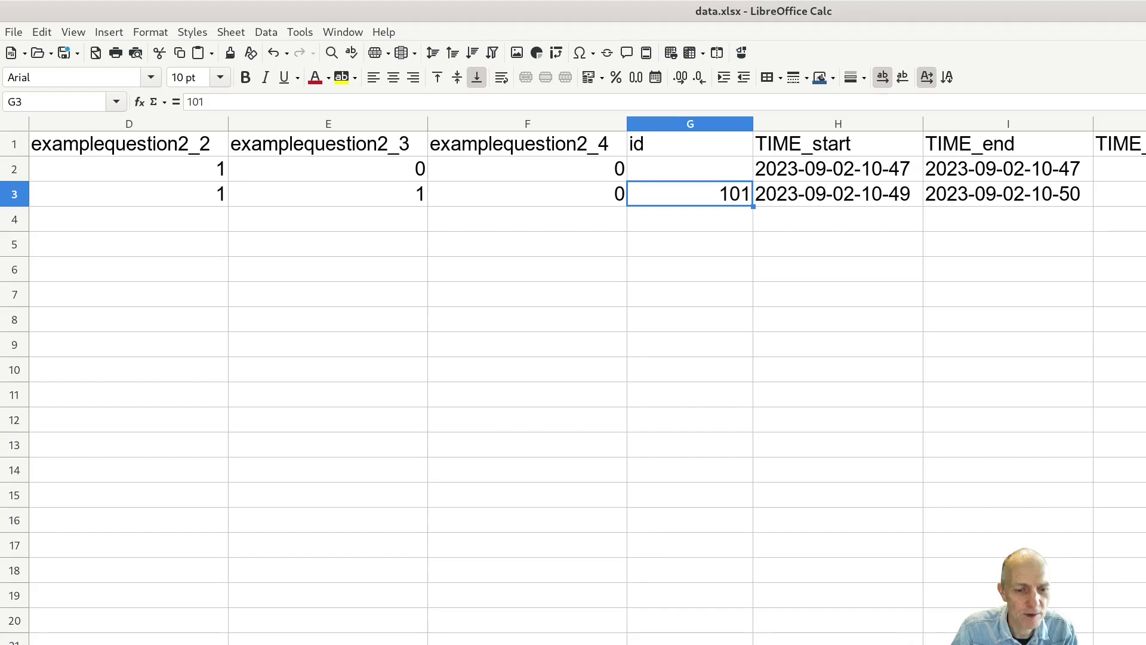
left_click_drag(657, 644, 418, 644)
scroll(557, 425, "up", 8)
key("ctrl+Home")
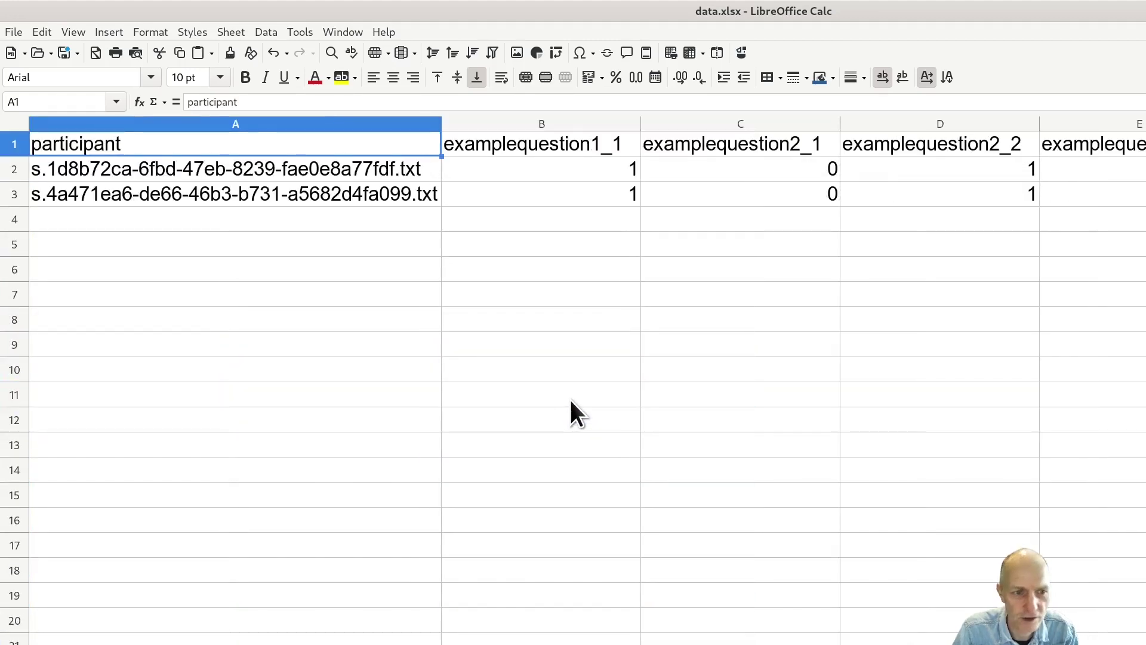
Step: Examine the first participant's row and the data file names of both participants in the participant column
left_click(13, 170)
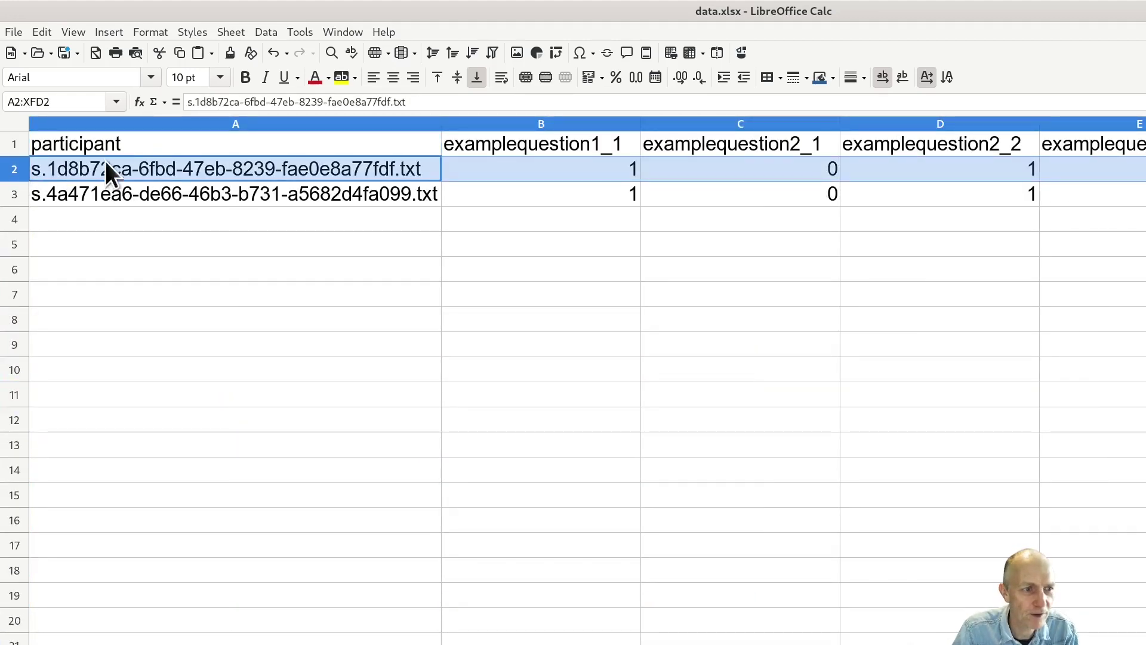
left_click(110, 143)
left_click(231, 123)
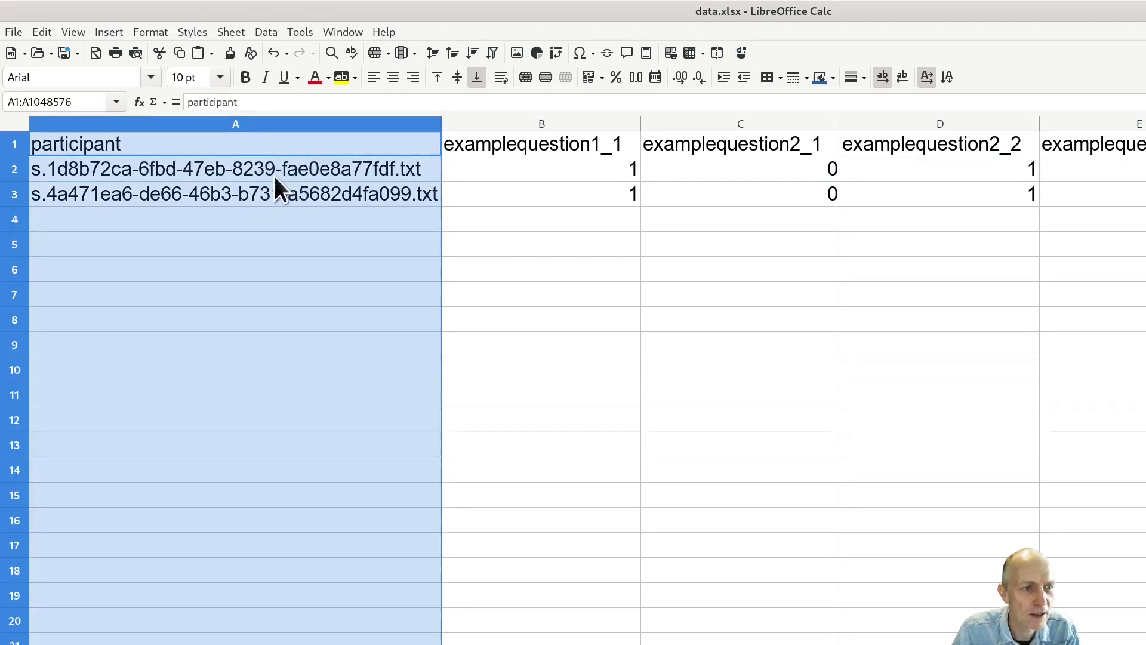
left_click(113, 179)
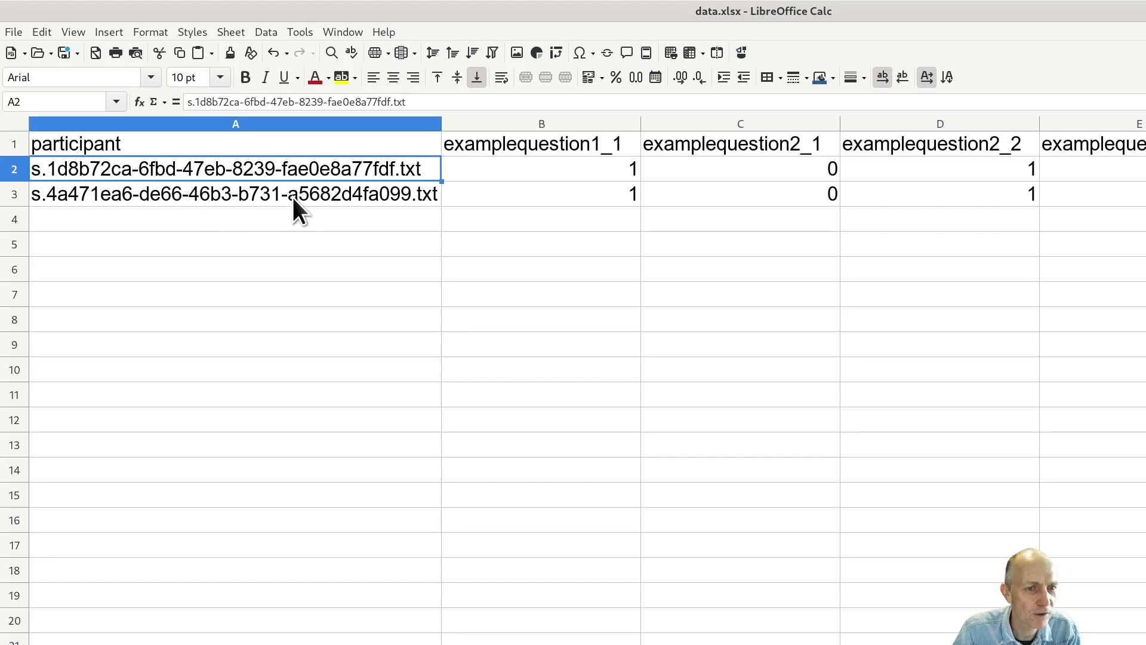
left_click(421, 198)
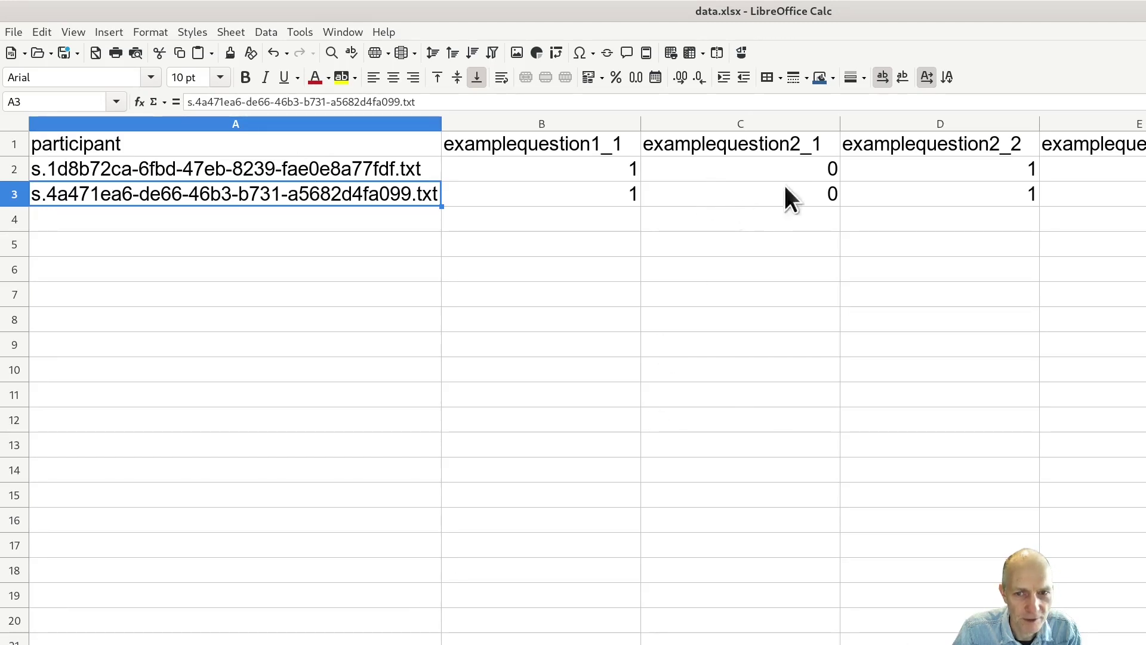
Step: Examine the second participant's drink answers and id, and the TIME_start and TIME_end columns
left_click(865, 196)
scroll(588, 379, "right", 3)
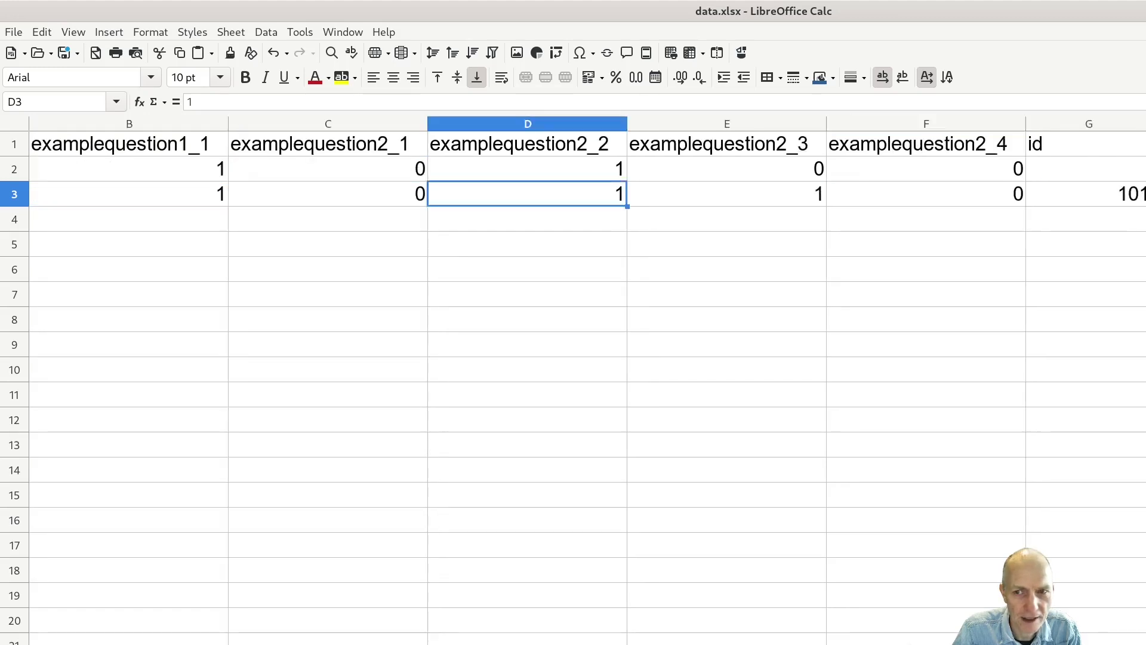
left_click(720, 205)
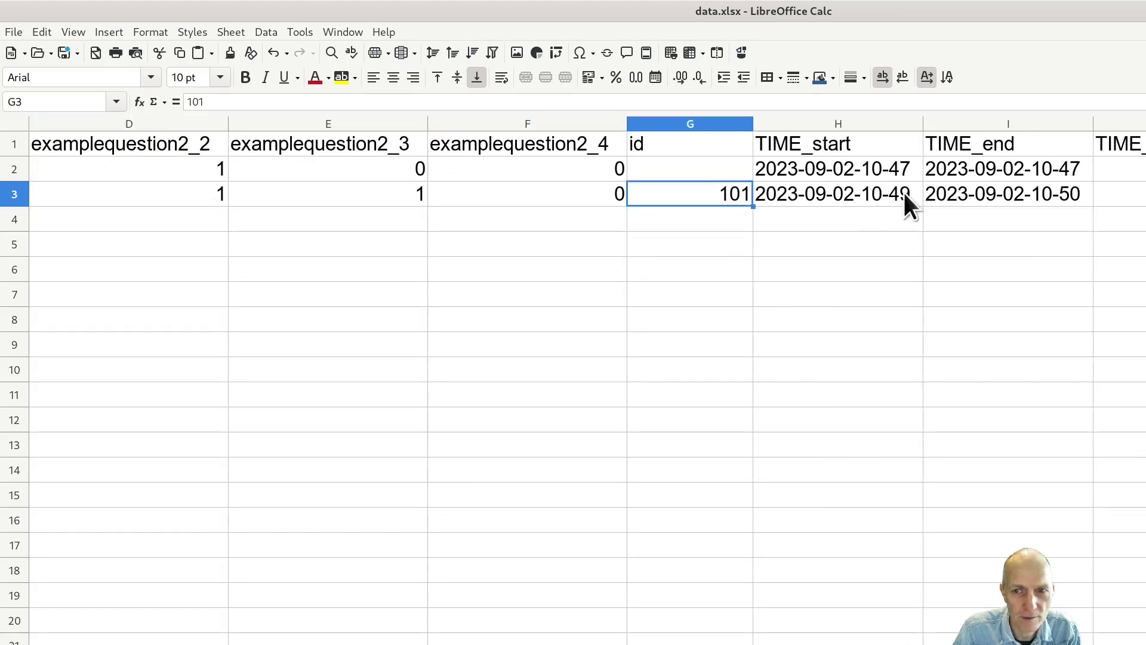
left_click(848, 144)
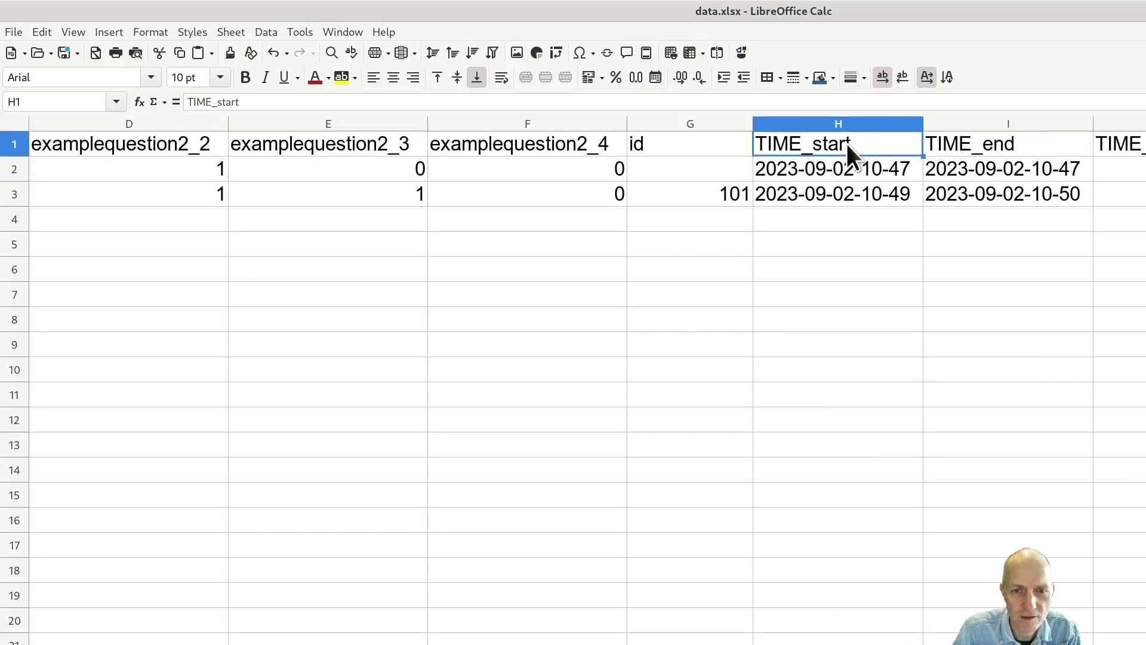
left_click(1002, 148)
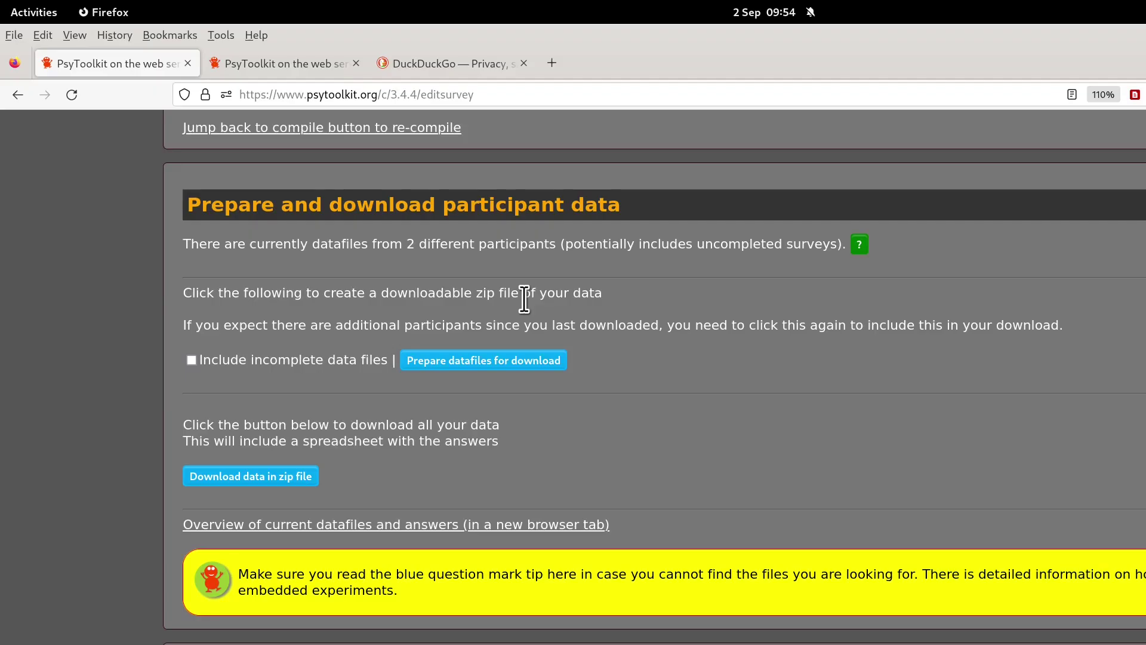
Step: Switch to the survey editing page in Firefox and review the In variable setting, the survey script and the survey link
scroll(443, 299, "down", 15)
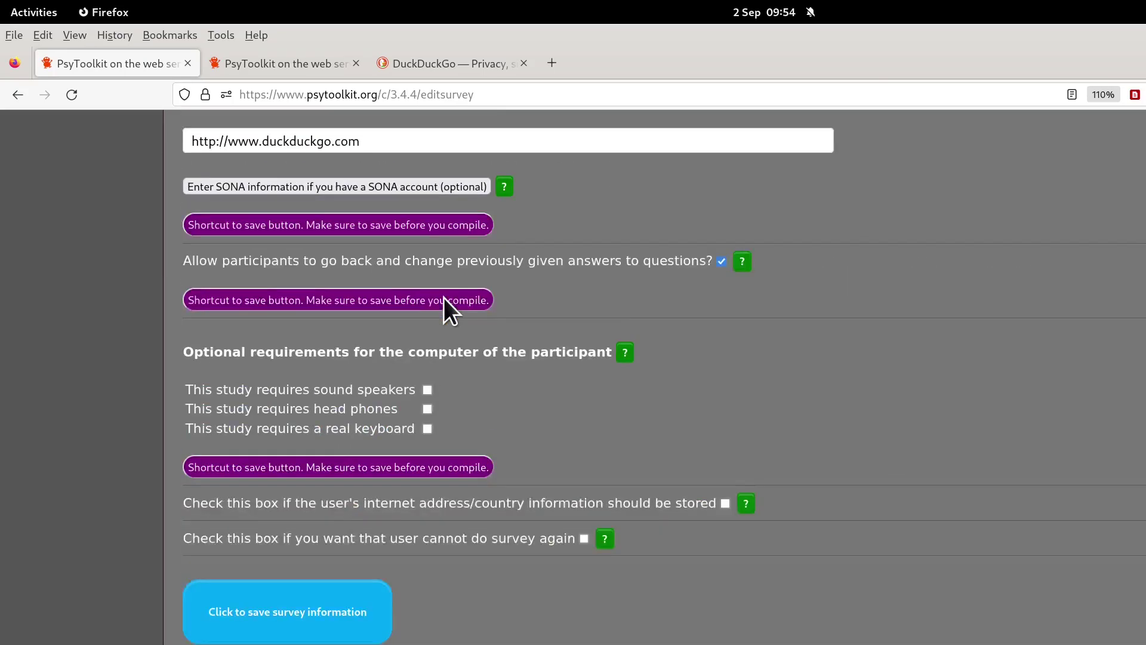
key("ctrl+plus")
key("ctrl+plus")
key("ctrl+plus")
scroll(443, 299, "down", 10)
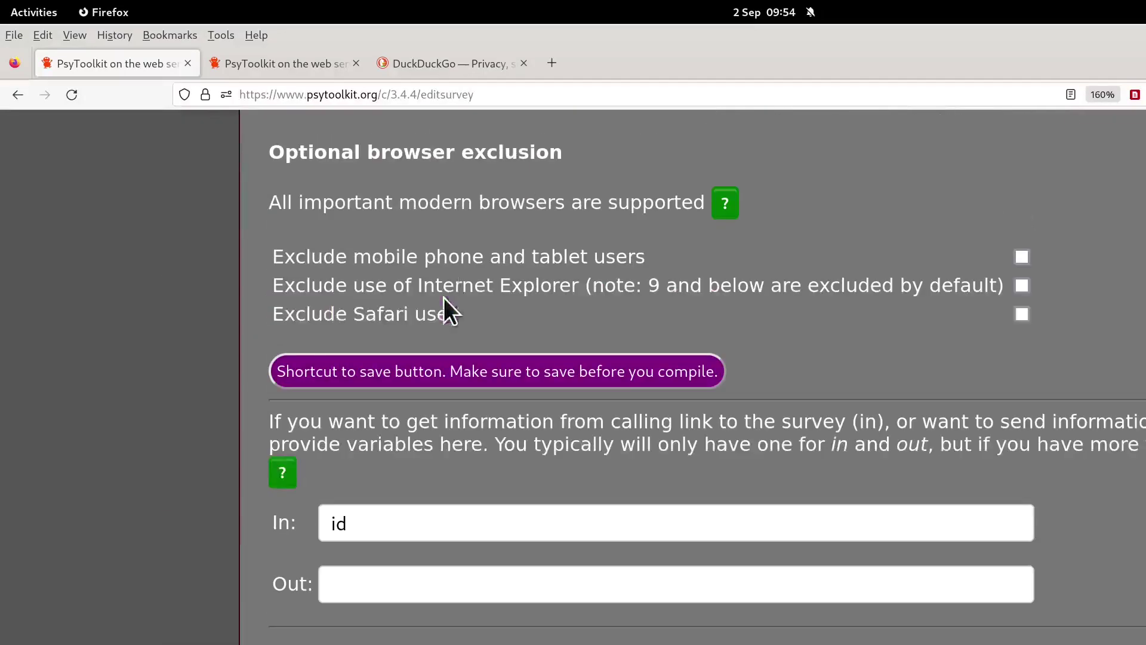
scroll(752, 365, "down", 5)
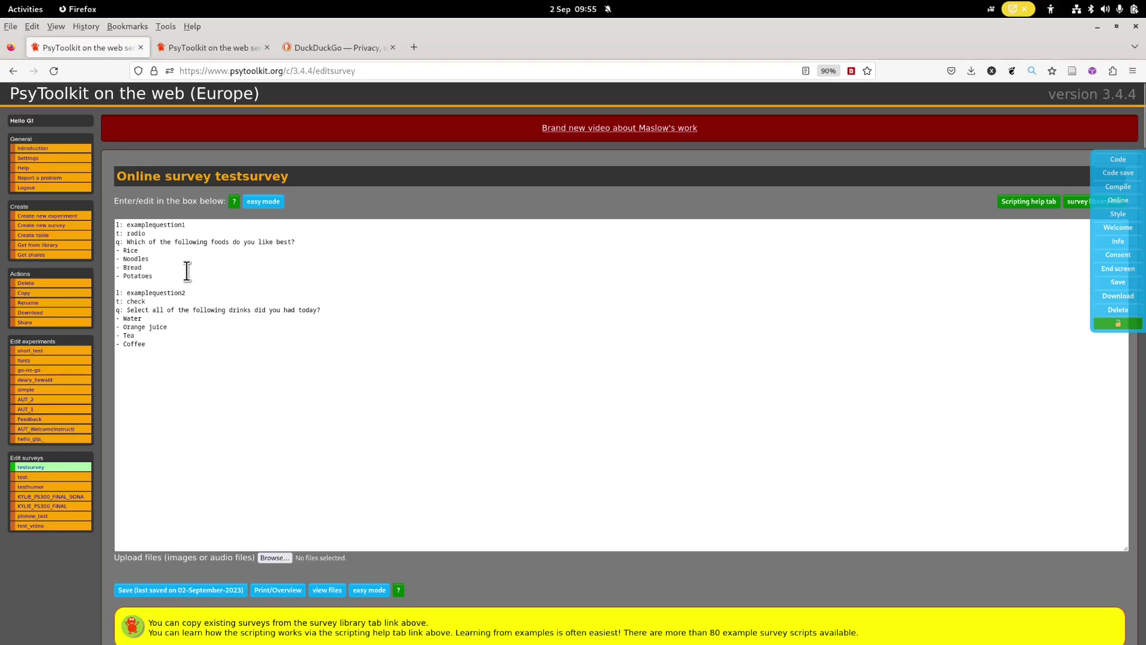
scroll(185, 272, "down", 3)
scroll(185, 271, "down", 7)
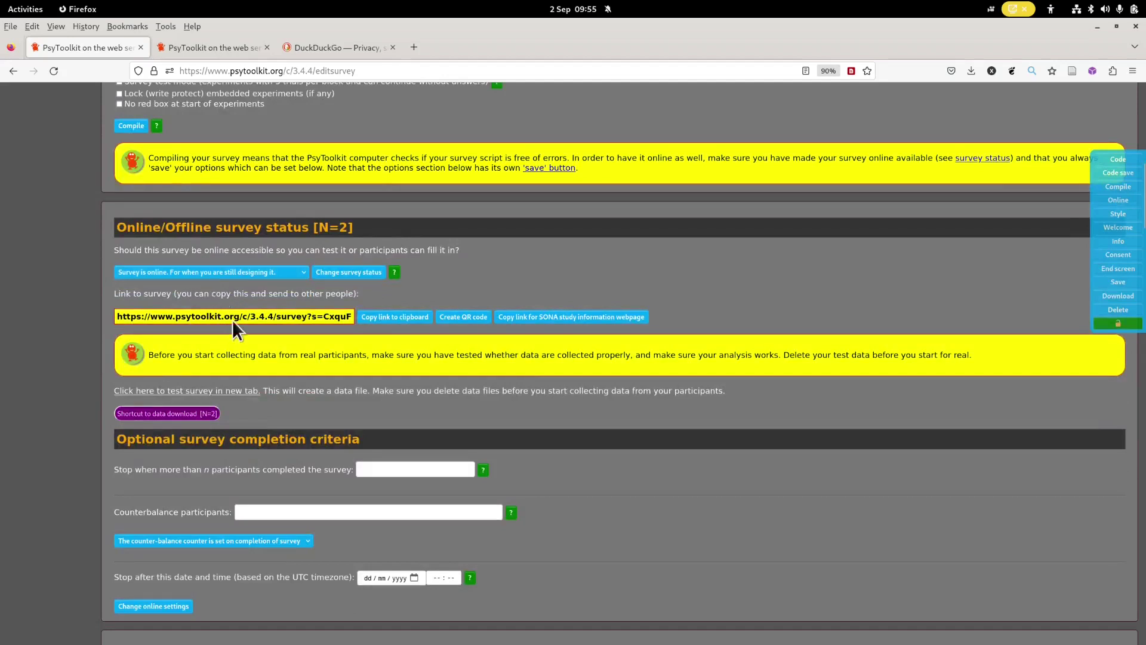
Step: Copy the survey link to the clipboard and dismiss the copy notice
left_click(323, 317)
left_click(382, 318)
left_click(382, 316)
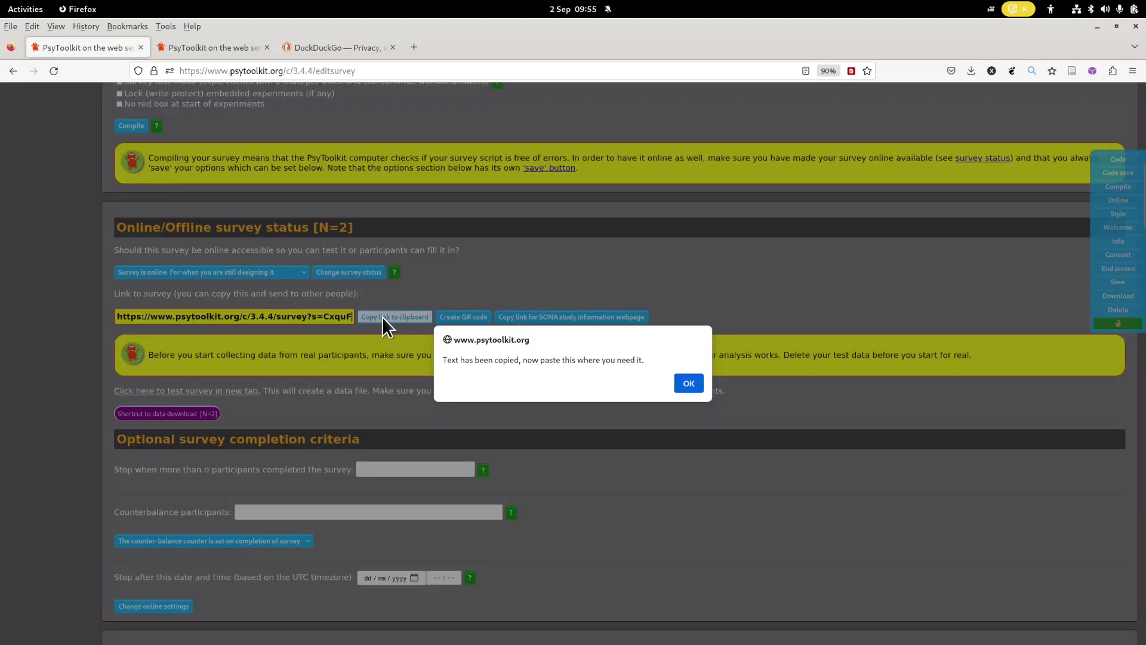
left_click(690, 383)
key("super")
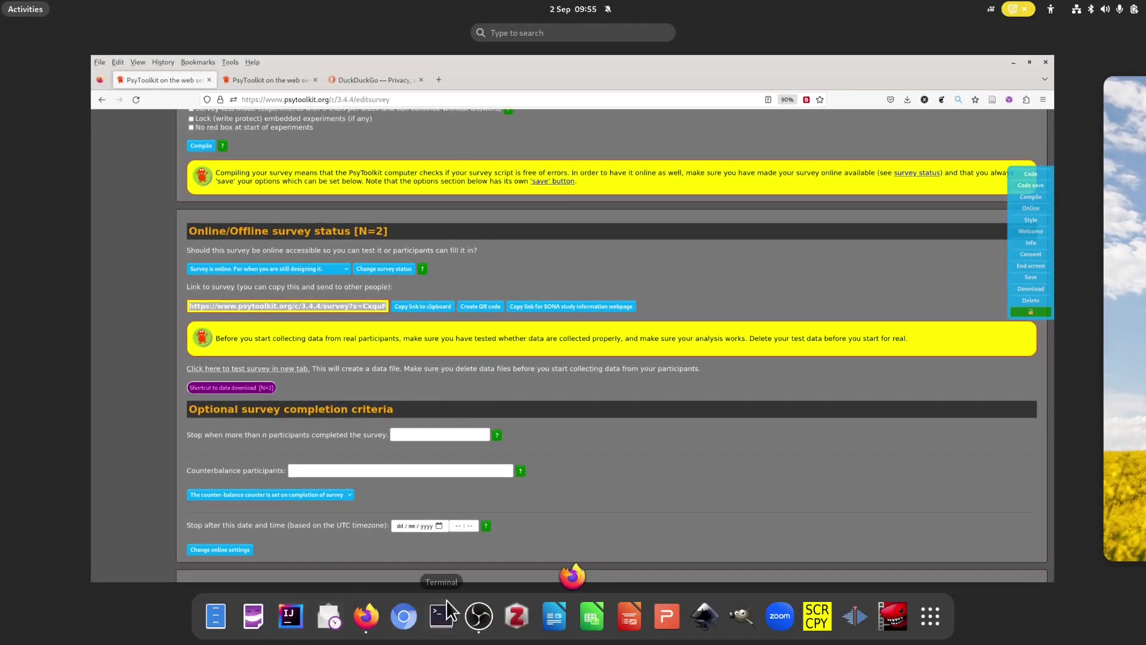
right_click(555, 622)
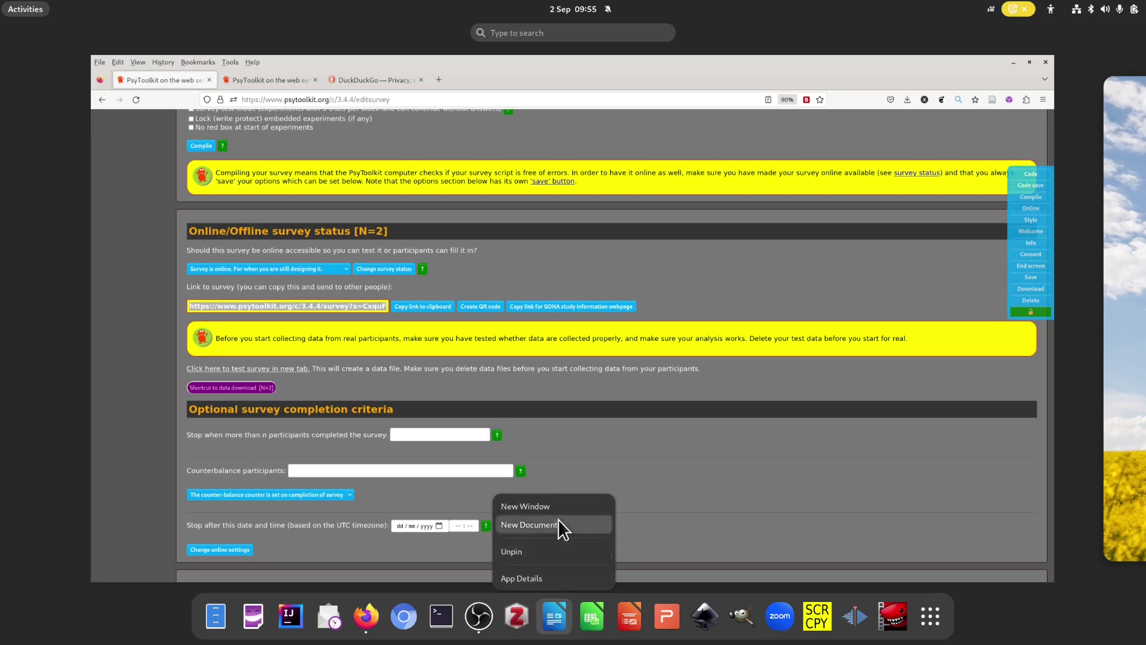
left_click(549, 504)
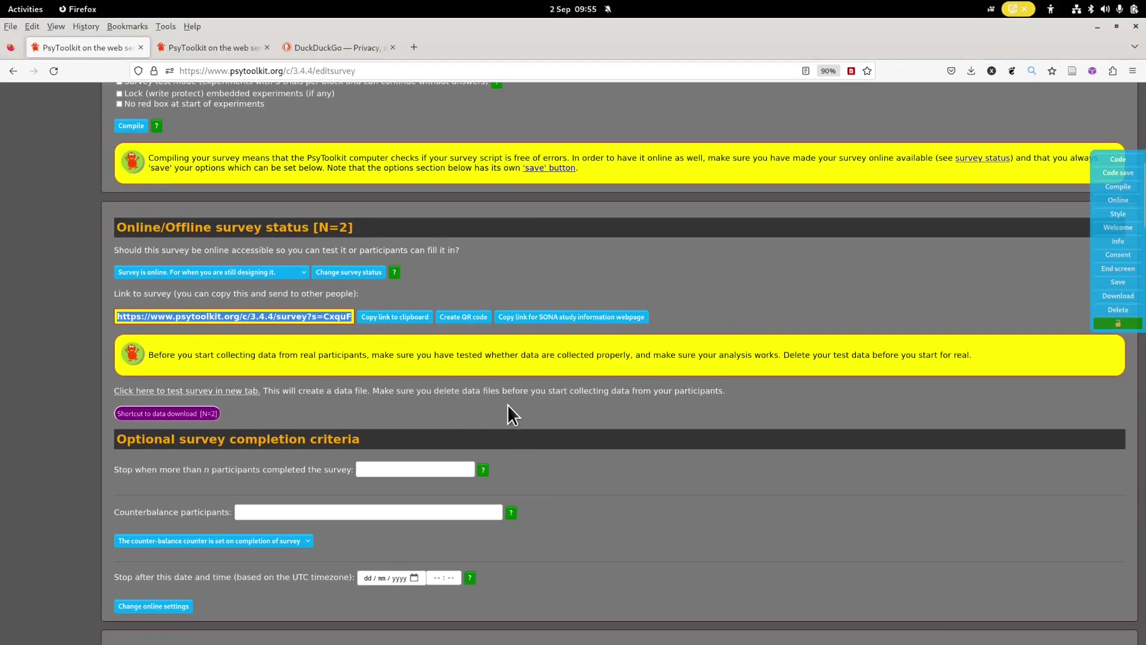
type("https://www.psytoolkit.org/c/3.4.4/survey?s=CxquF")
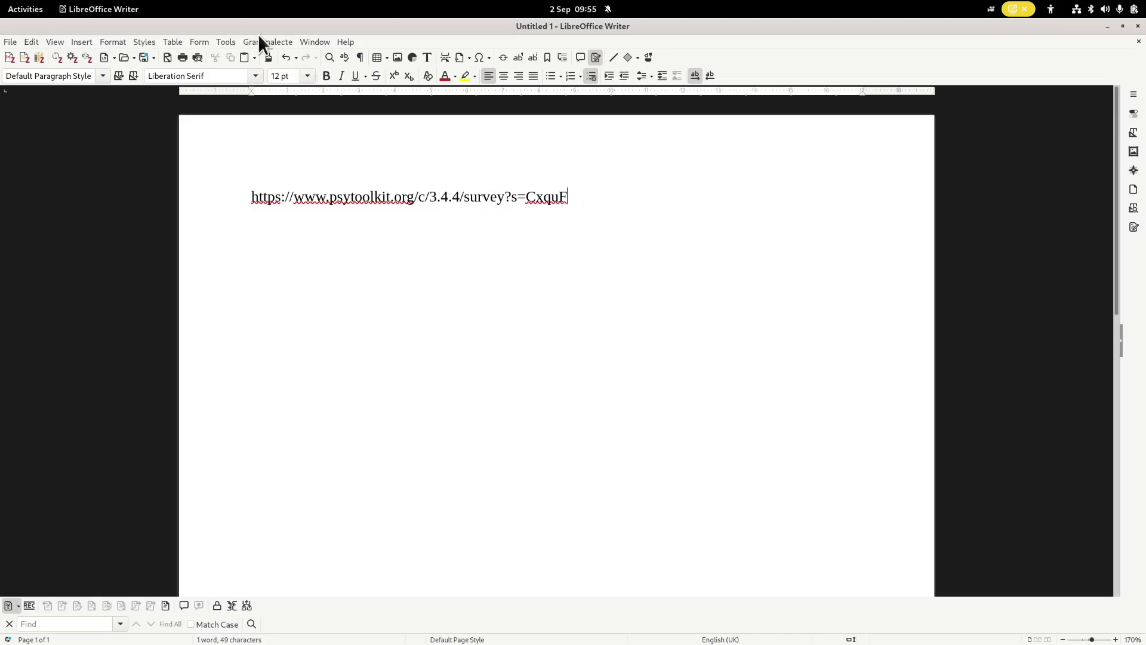
Step: Turn off automatic spell checking for the document with the survey link
left_click(222, 42)
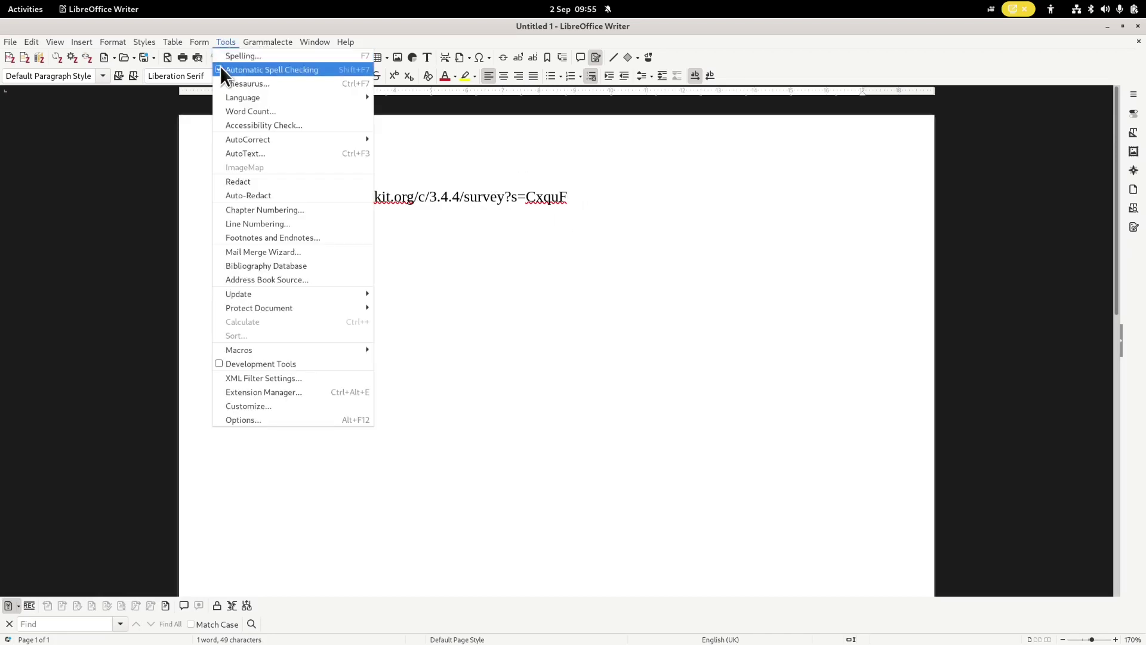
left_click(220, 67)
scroll(483, 238, "up", 2, "ctrl")
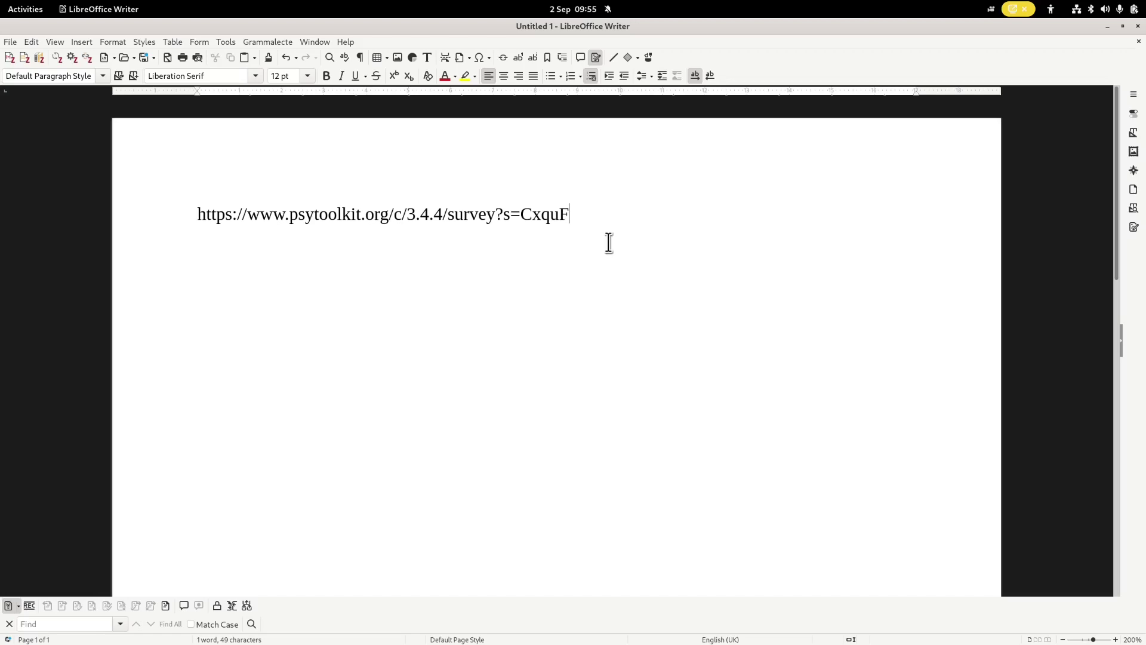
Step: Append &id=101 to the survey link and add a second copy of the link below it ending in id=102
type("&id=101")
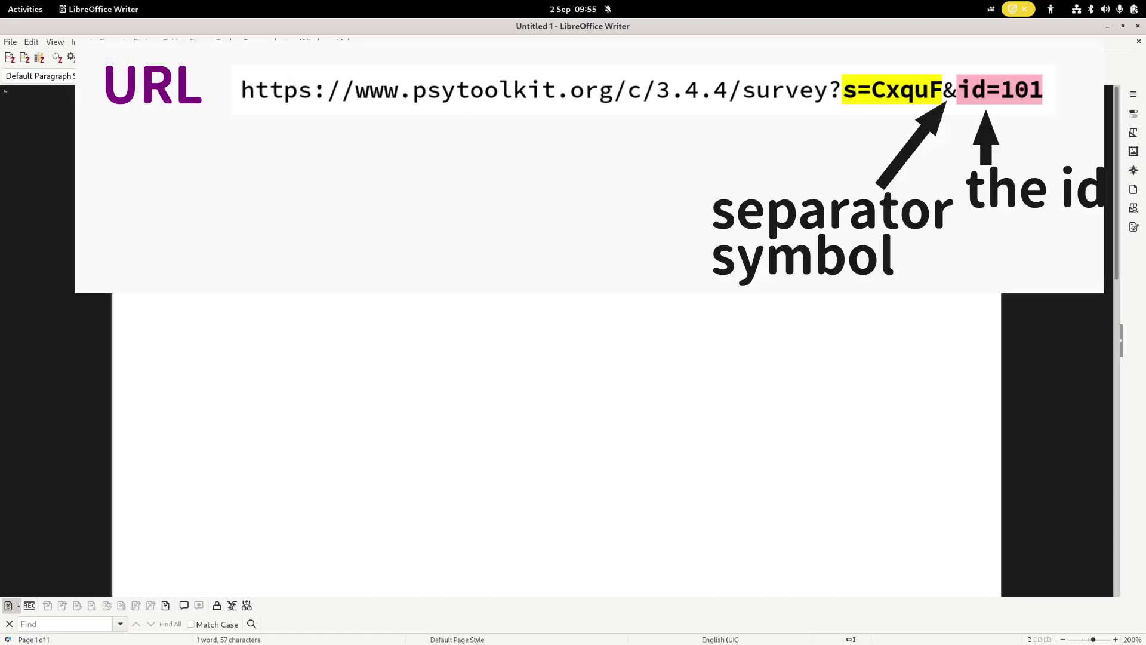
key("Return")
type("https://www.psytoolkit.org/c/3.4.4/survey?s=CxquF&id=101")
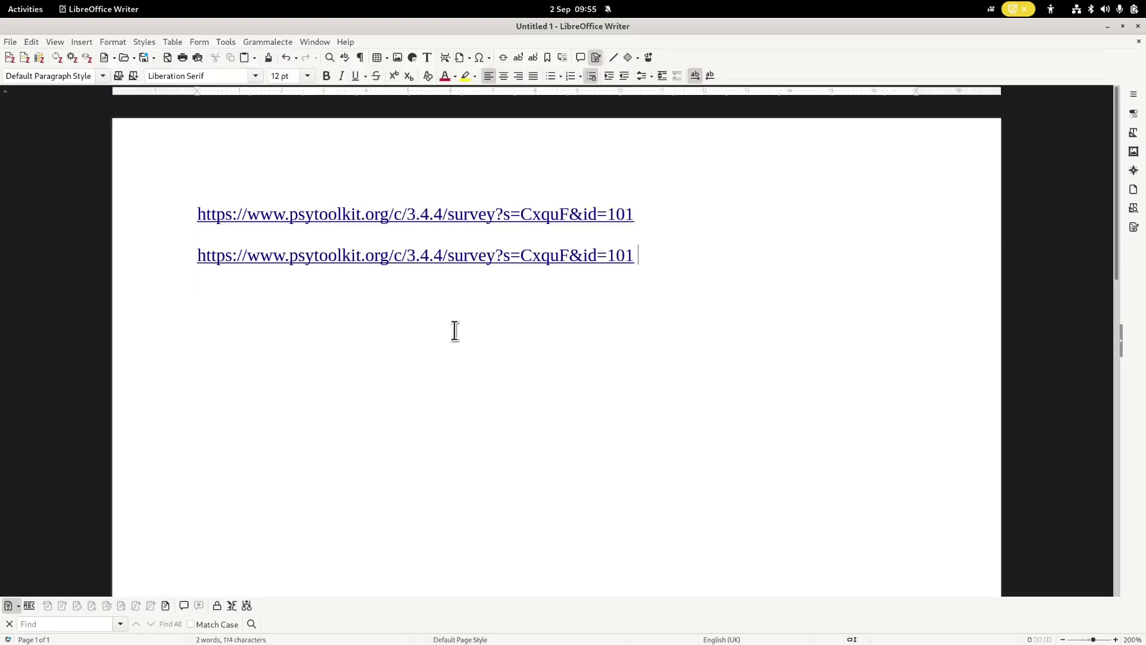
key("BackSpace")
key("BackSpace")
type("2")
Step: Add a third copy of the survey link below the others, ending in id=103
key("Return")
key("Return")
key("ctrl+v")
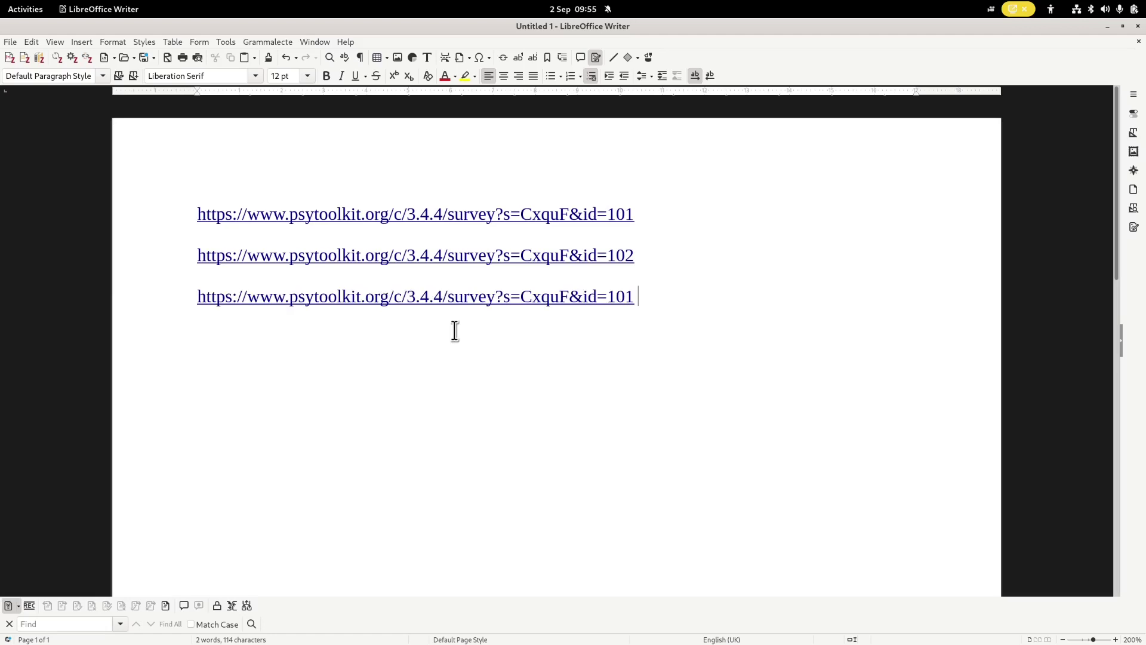
key("BackSpace")
key("BackSpace")
type("3")
key("Return")
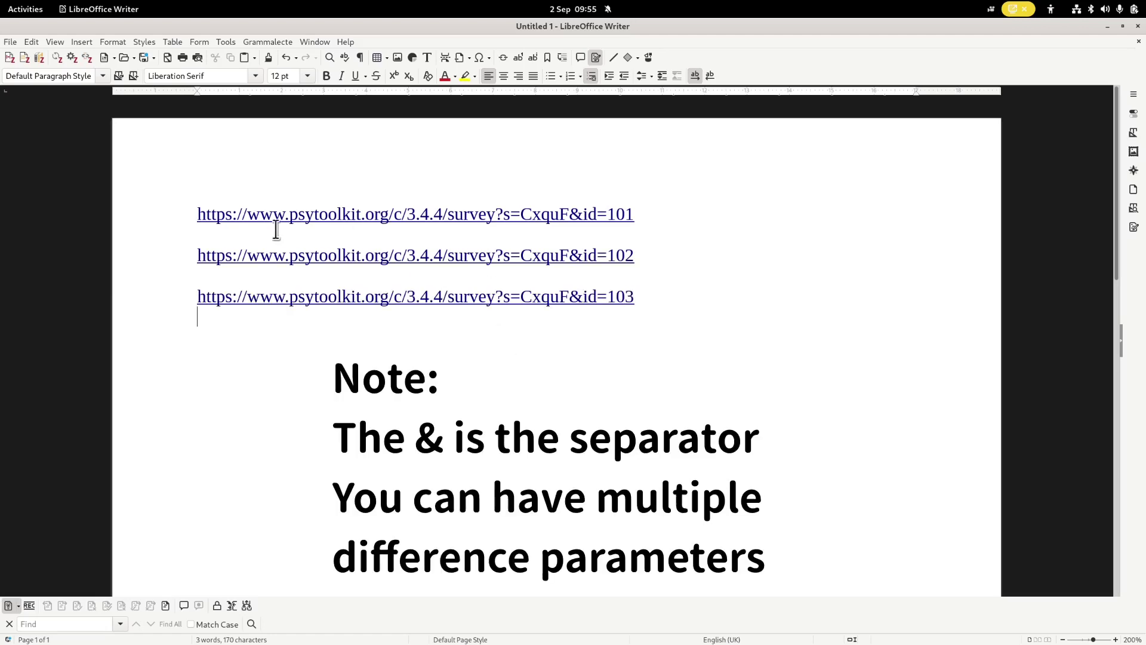
Step: Review the three participant links one by one by highlighting each, from id=101 to id=103
left_click_drag(189, 216, 656, 223)
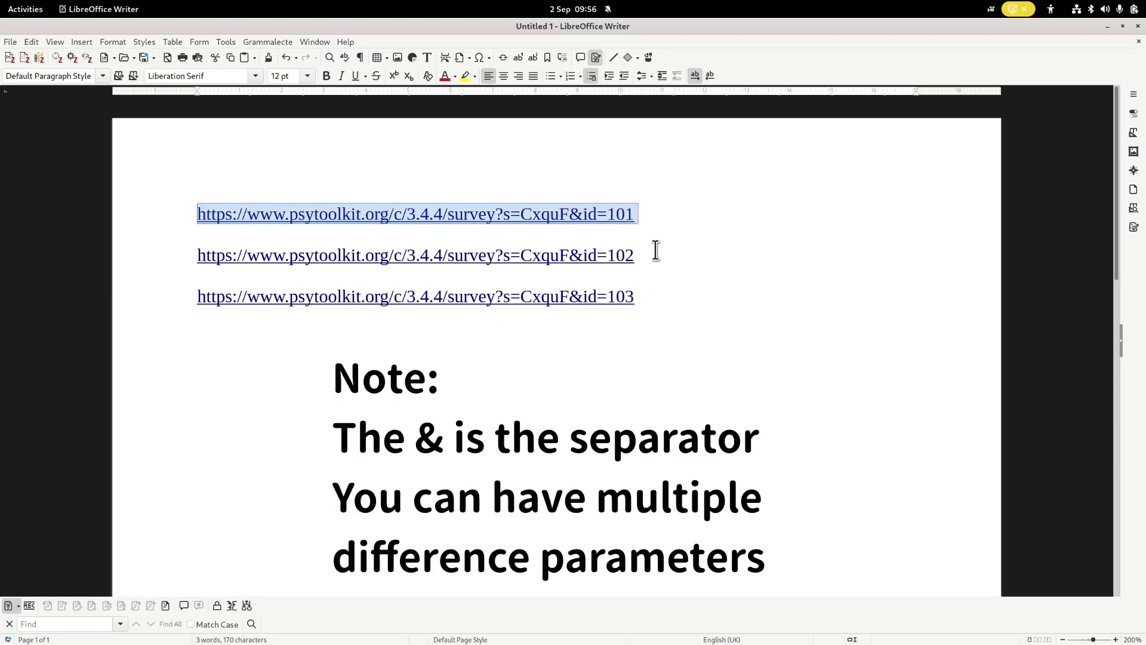
left_click(483, 265)
left_click_drag(156, 255, 642, 254)
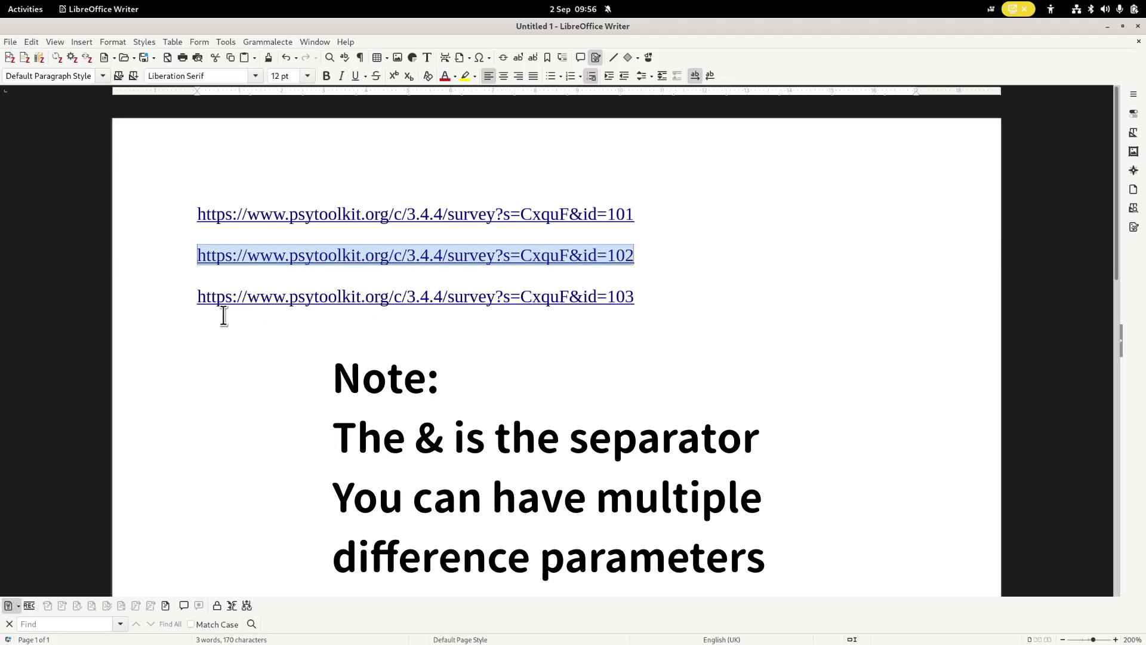
left_click_drag(198, 298, 681, 299)
left_click(664, 333)
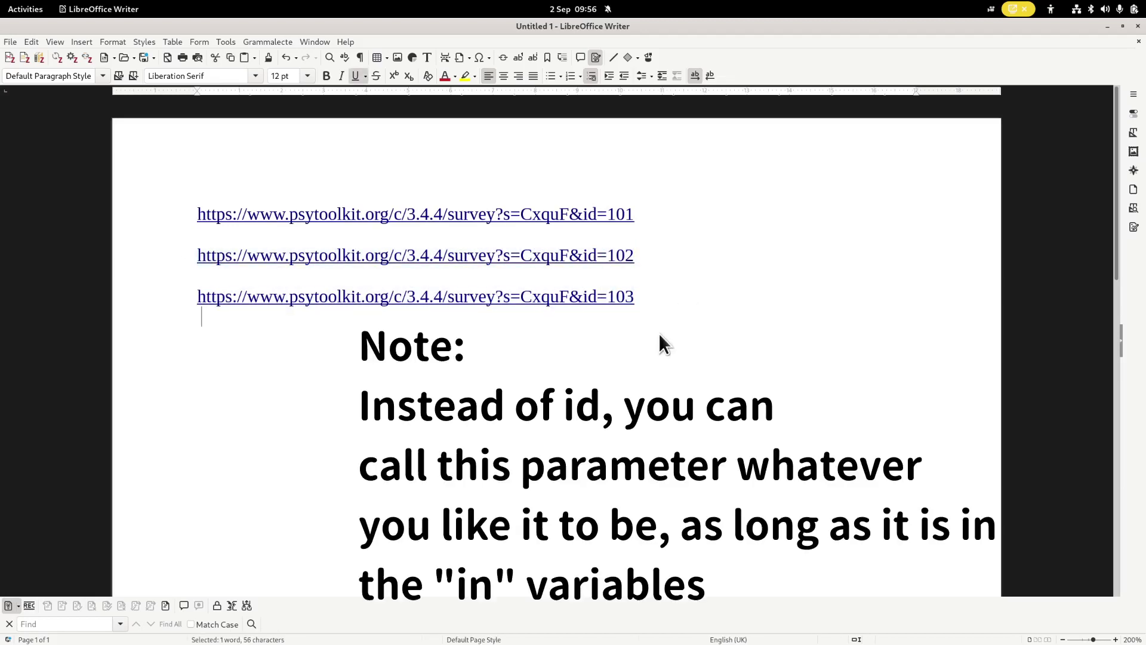